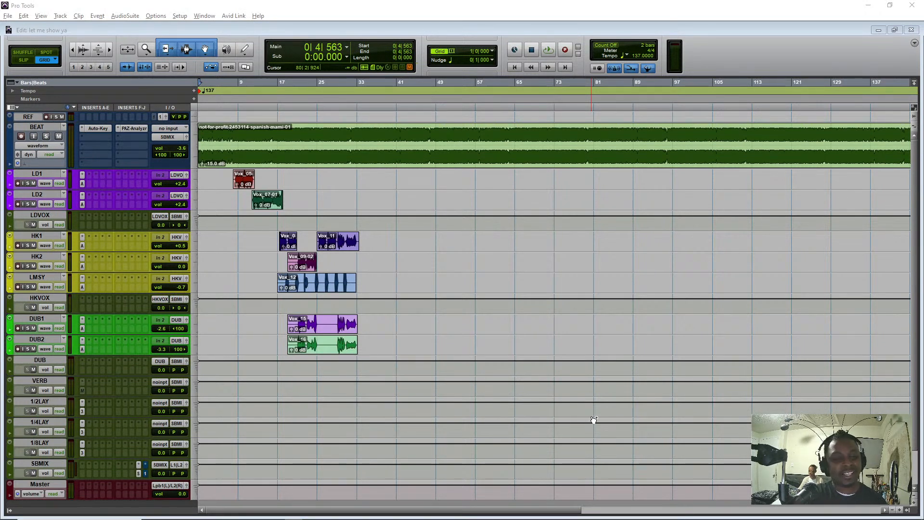
# Review the Auto-Tune Artist settings on the LD2 track and close the plug-in
pyautogui.click(349, 30)
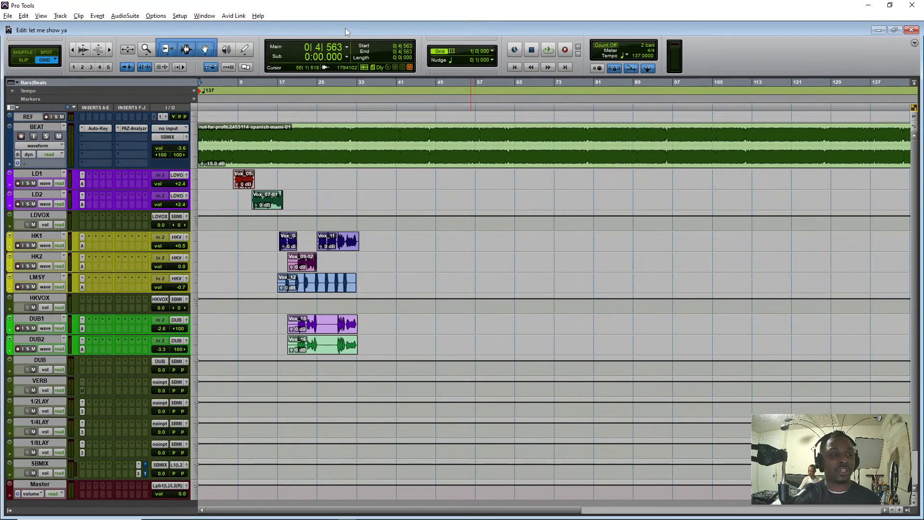
pyautogui.click(82, 196)
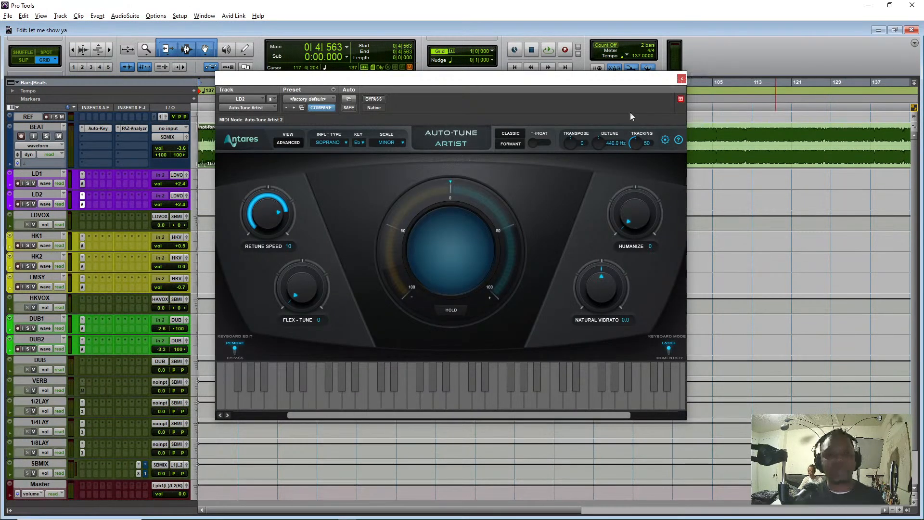
pyautogui.click(681, 79)
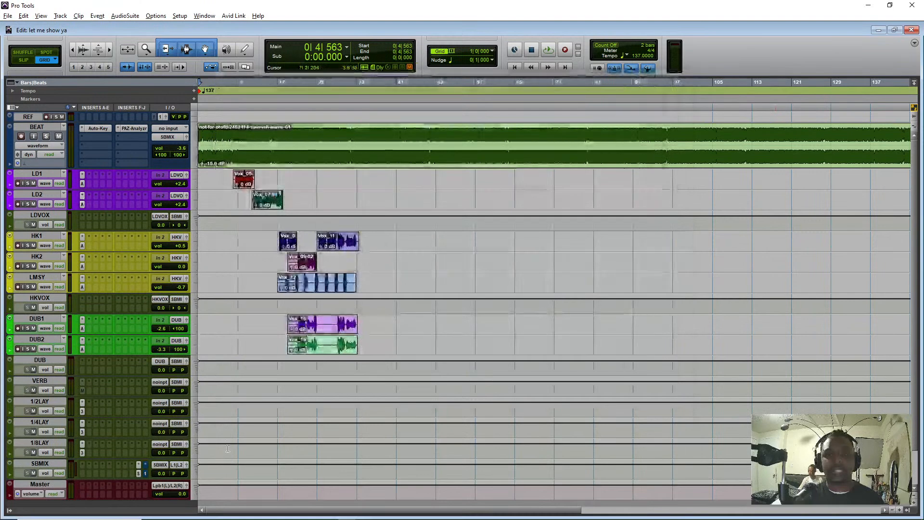
# Inspect the SBMIX StudioRack chain, viewing NLS Buss, Tape and The God Particle, and close the plug-in windows
pyautogui.click(138, 472)
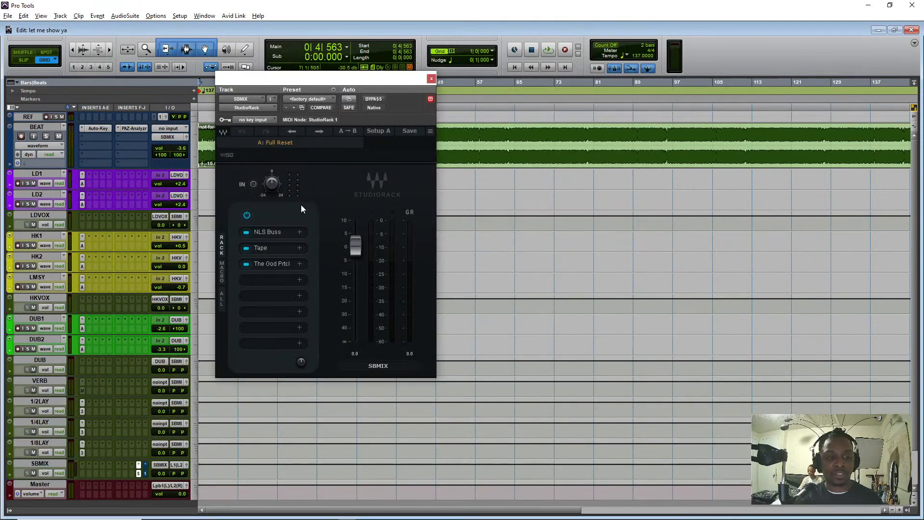
pyautogui.click(269, 232)
pyautogui.click(568, 118)
pyautogui.click(272, 246)
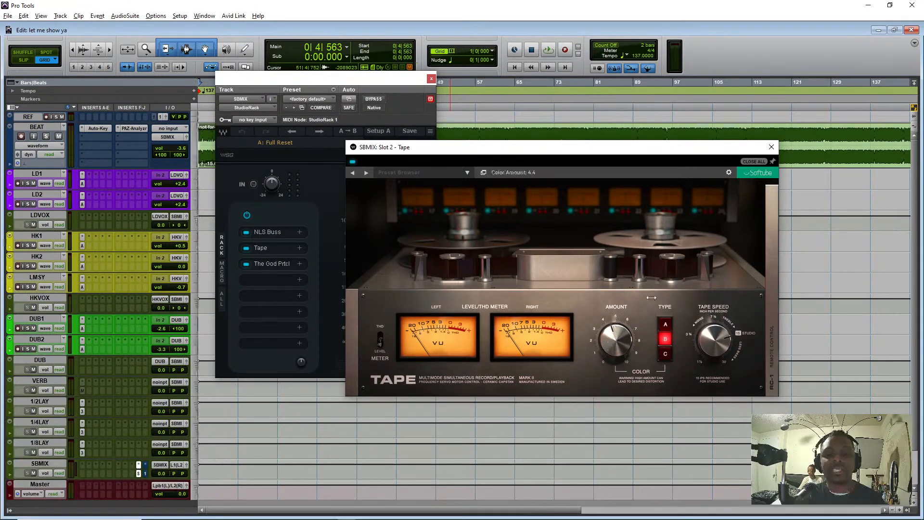
pyautogui.click(771, 147)
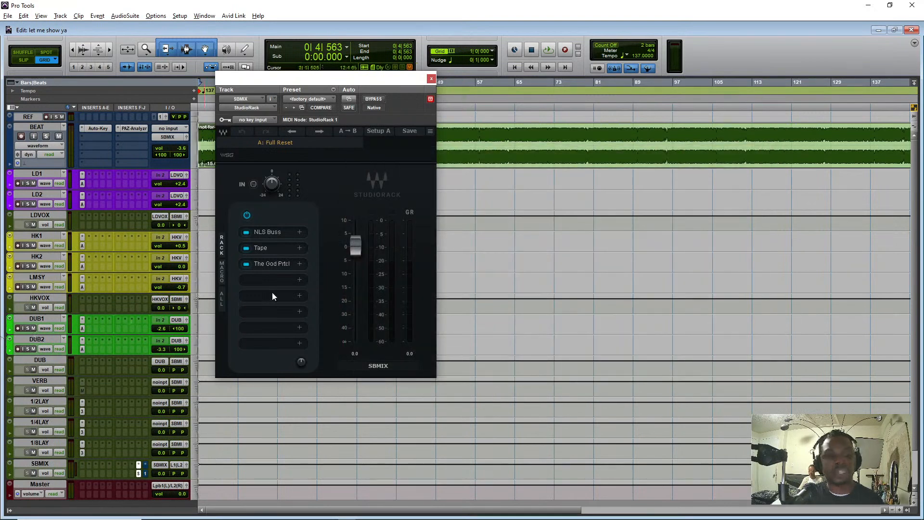
pyautogui.click(287, 264)
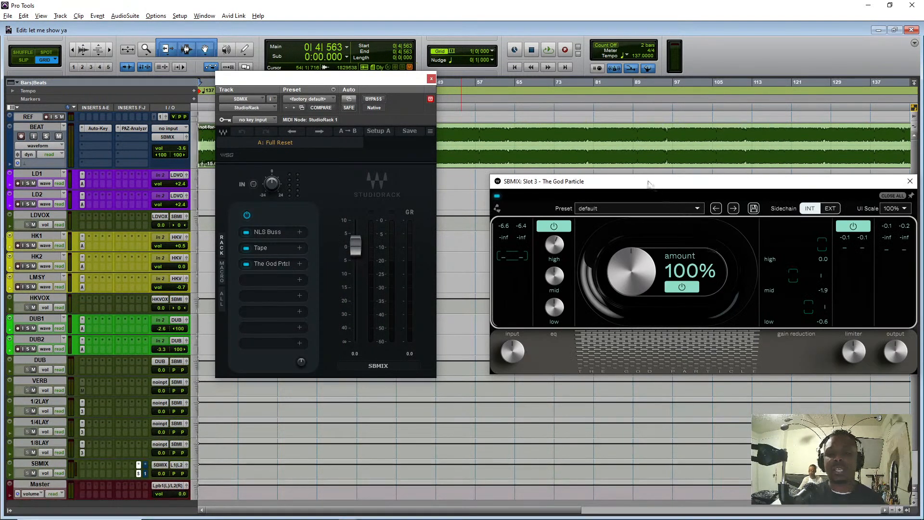
pyautogui.moveTo(648, 182); pyautogui.dragTo(443, 159)
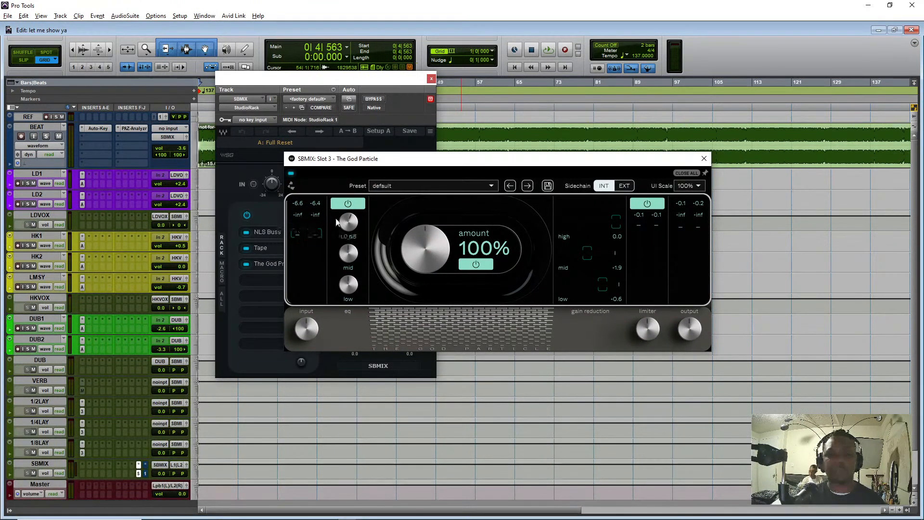
pyautogui.click(707, 159)
pyautogui.click(430, 80)
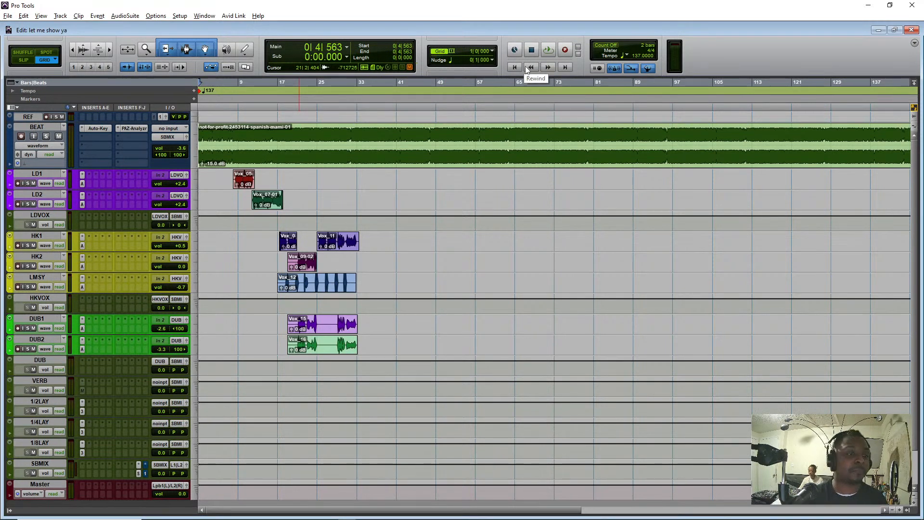
# Play the arrangement through the last vocal clips, stop playback and select the LD2 track
pyautogui.press('space')
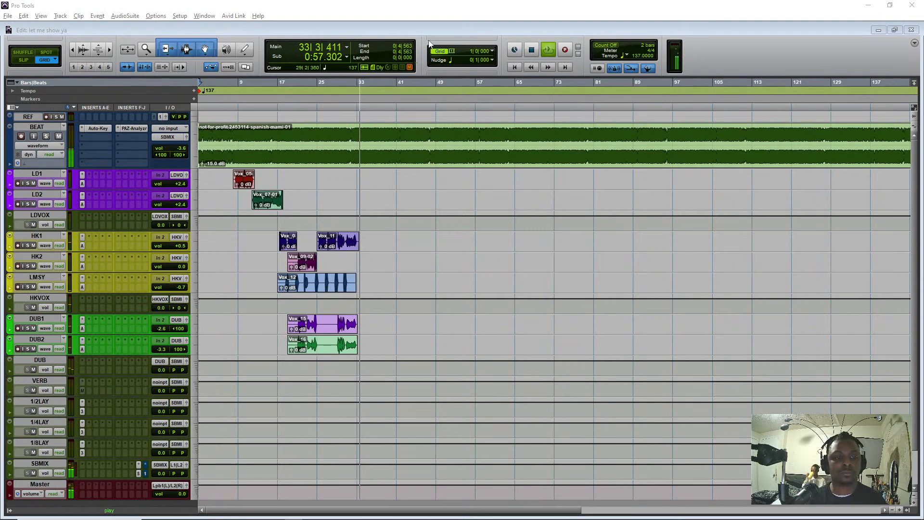
pyautogui.click(306, 31)
pyautogui.press('space')
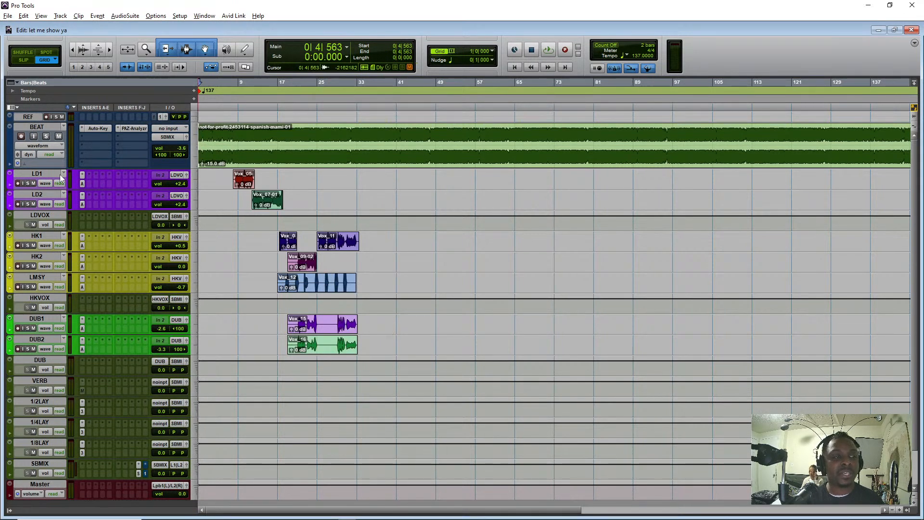
pyautogui.click(57, 195)
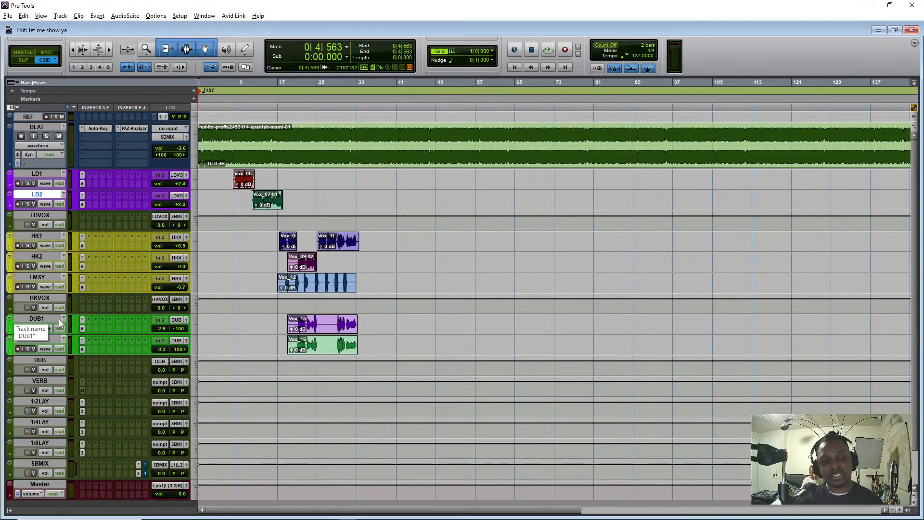
# Show the mixer and insert the F6-RTA (mono) equalizer in the first insert slot of the LDVOX track
pyautogui.hotkey('ctrl', '=')
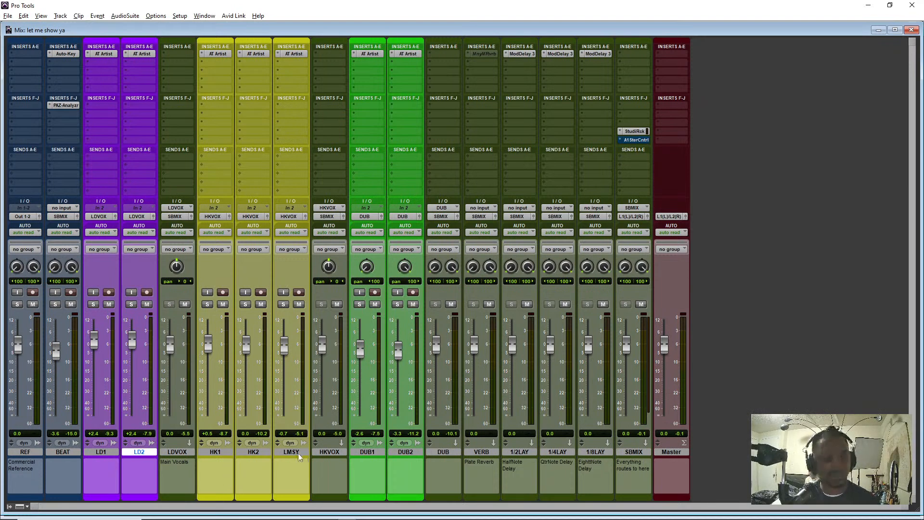
pyautogui.click(167, 54)
pyautogui.click(169, 35)
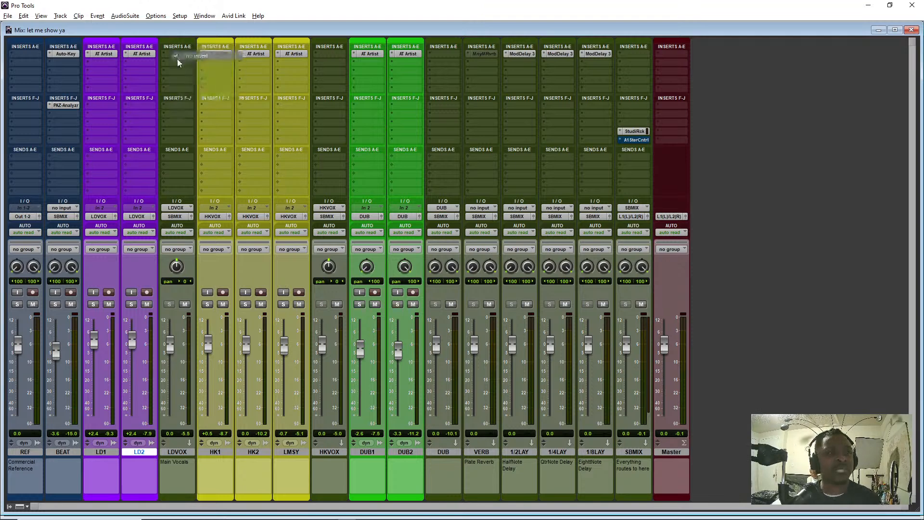
pyautogui.click(172, 52)
pyautogui.moveTo(199, 80)
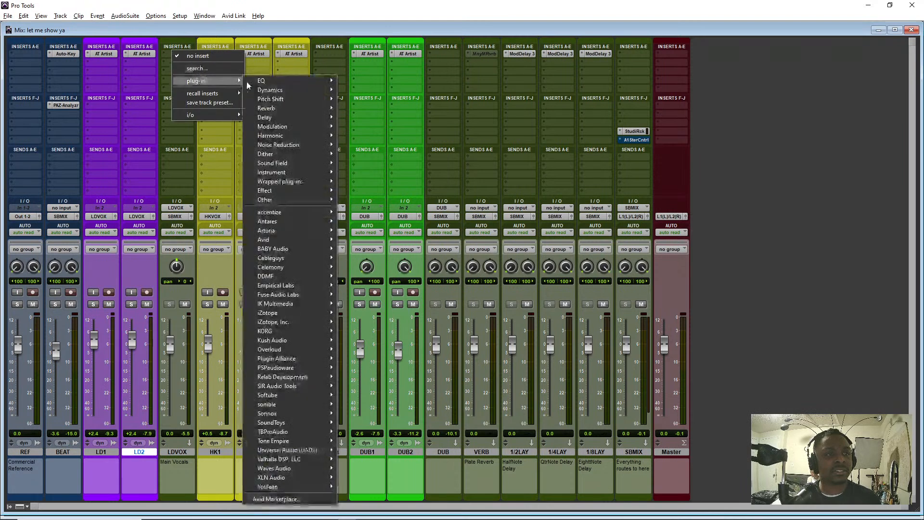
pyautogui.moveTo(260, 82)
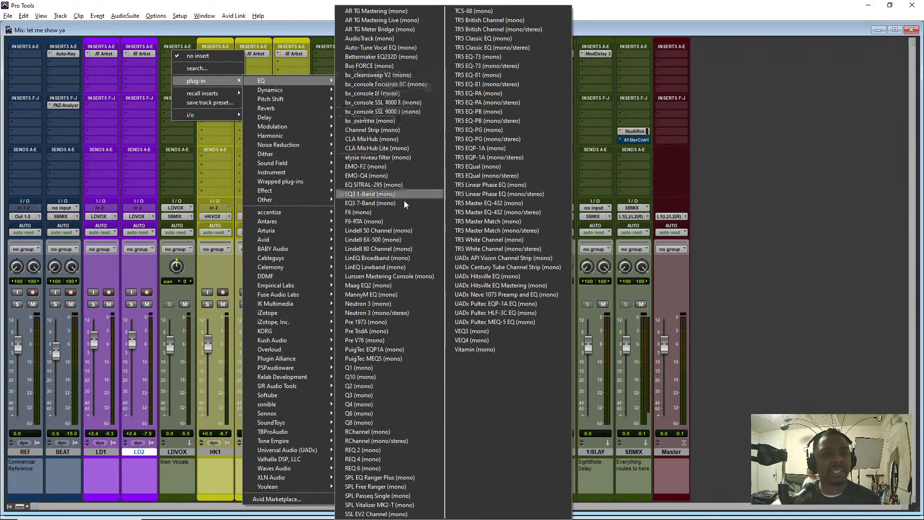
pyautogui.click(388, 218)
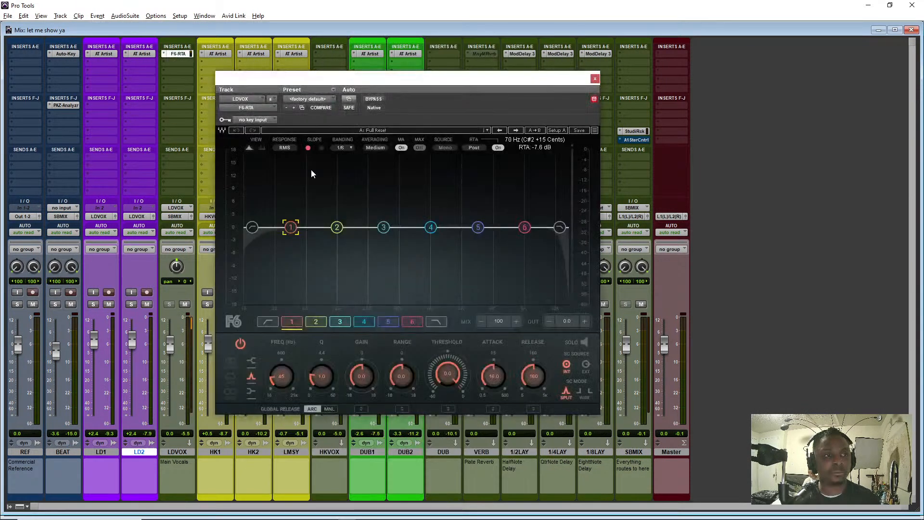
# Enable the F6 high-pass filter at 32 Hz with an 18 dB/Oct slope
pyautogui.click(251, 227)
pyautogui.click(242, 343)
pyautogui.moveTo(321, 376); pyautogui.dragTo(282, 366)
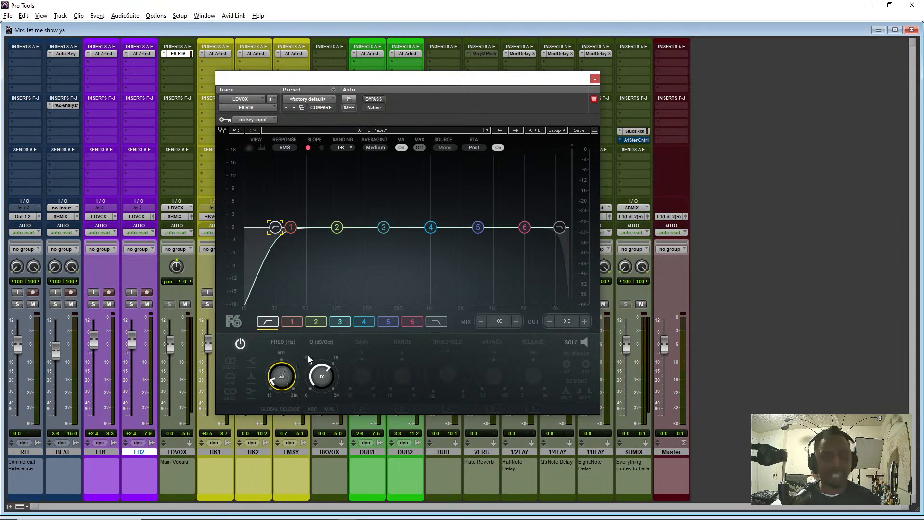
# Solo the LD1 and LD2 tracks and select their vocal clips in the edit window
pyautogui.hotkey('ctrl', '=')
pyautogui.hotkey('ctrl', '=')
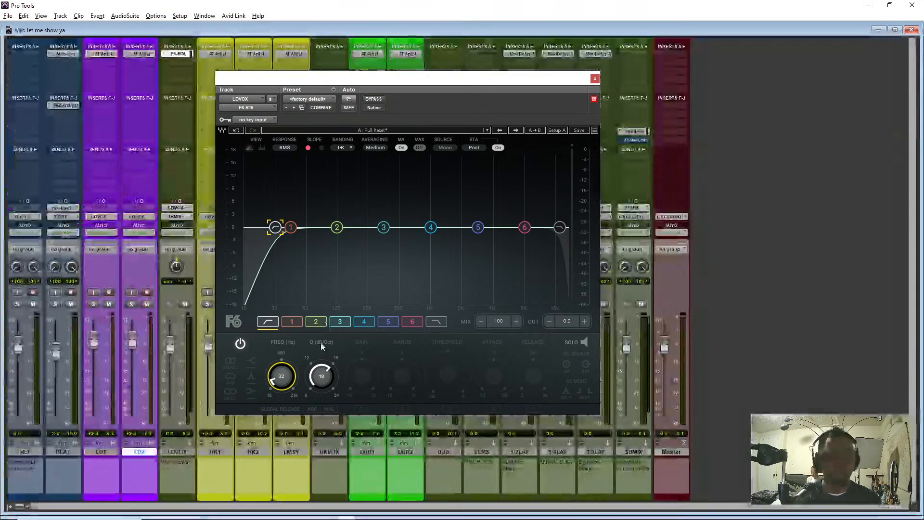
pyautogui.click(93, 304)
pyautogui.click(131, 304)
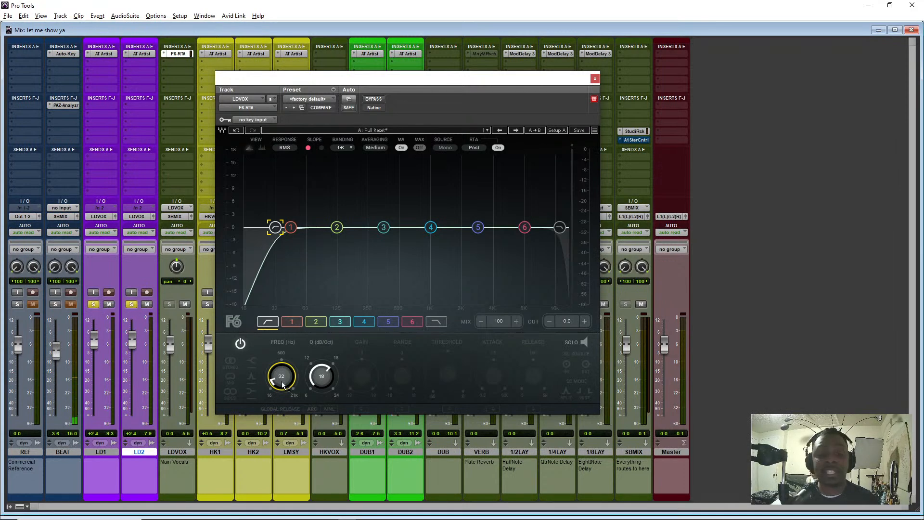
pyautogui.hotkey('ctrl', '=')
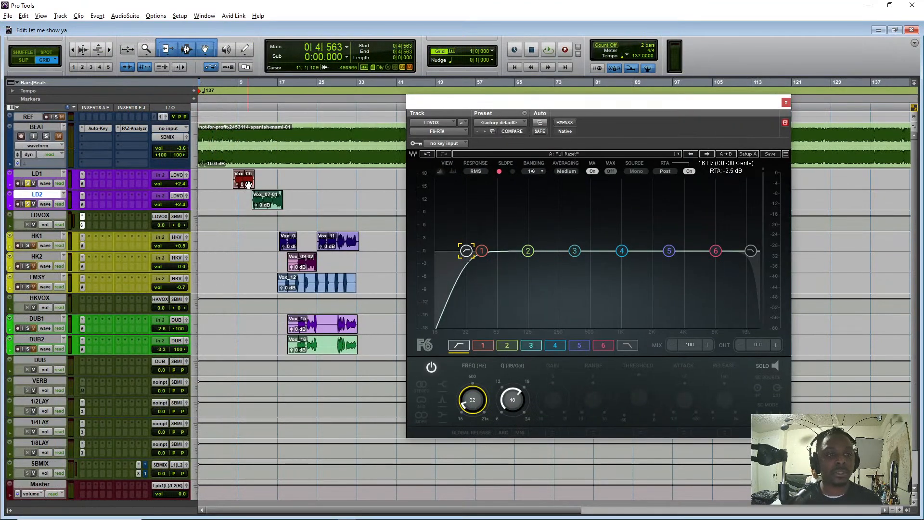
pyautogui.click(249, 185)
pyautogui.keyDown('shift'); pyautogui.click(270, 206); pyautogui.keyUp('shift')
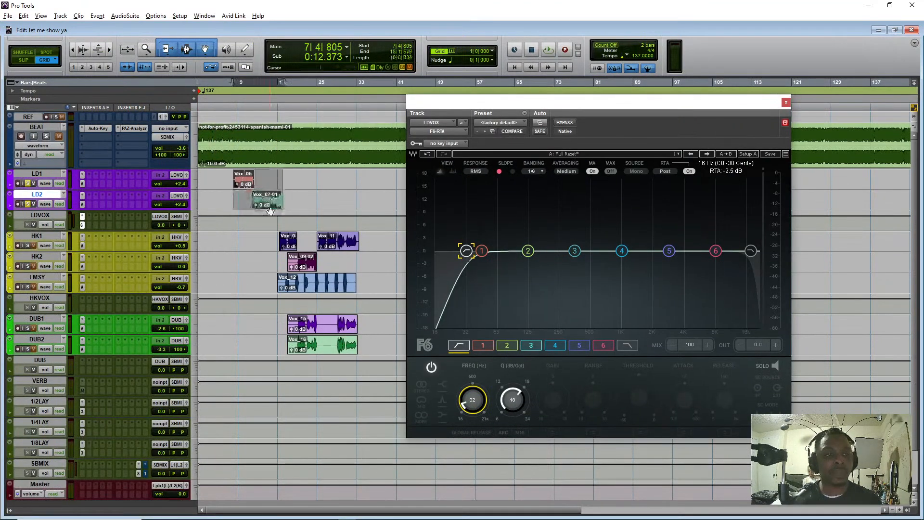
# Raise the LDVOX high-pass cutoff to about 84 Hz while auditioning the selected lead vocals
pyautogui.press('space')
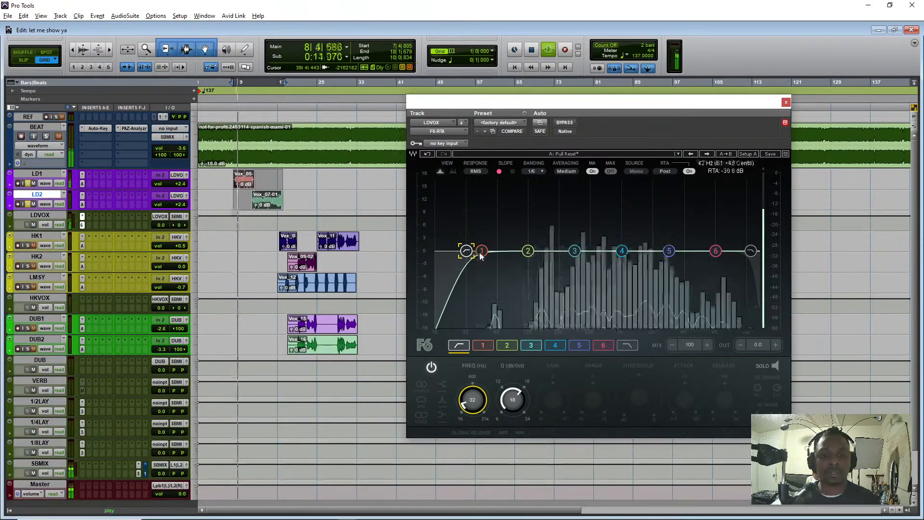
pyautogui.moveTo(466, 251); pyautogui.dragTo(510, 251)
pyautogui.press('space')
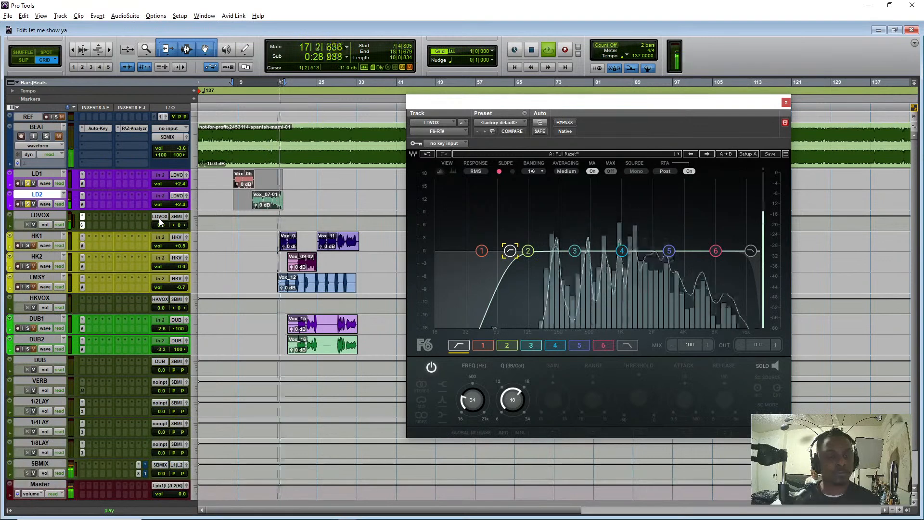
pyautogui.press('space')
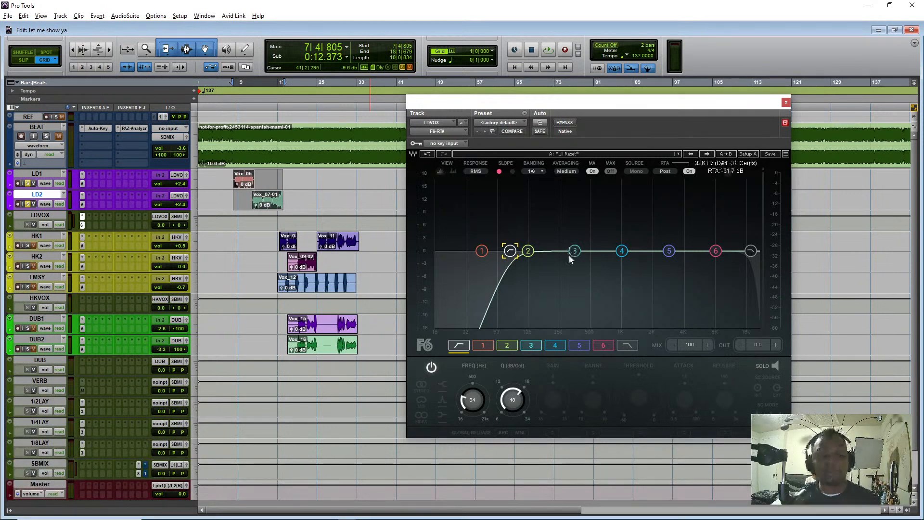
# Boost F6 band 3 and sweep its frequency to about 266 Hz while auditioning the lead vocals
pyautogui.moveTo(574, 251); pyautogui.dragTo(560, 230)
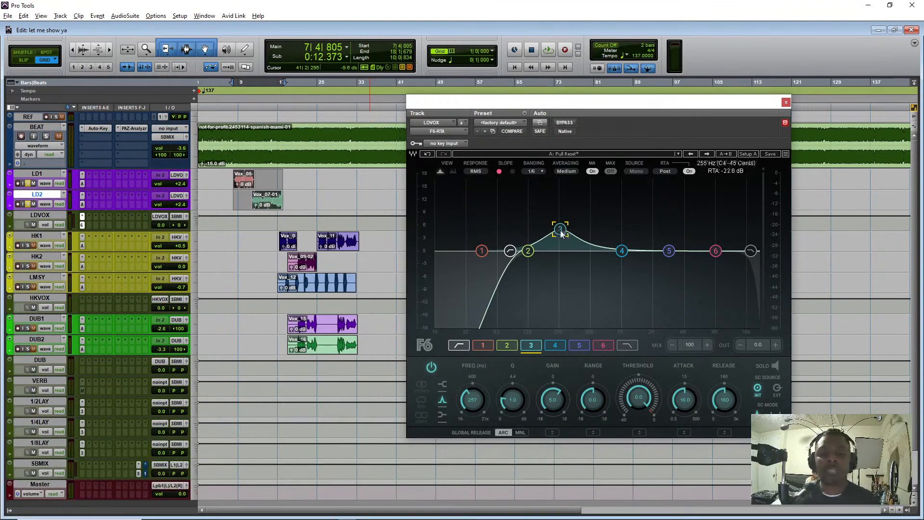
pyautogui.moveTo(561, 233); pyautogui.dragTo(563, 215)
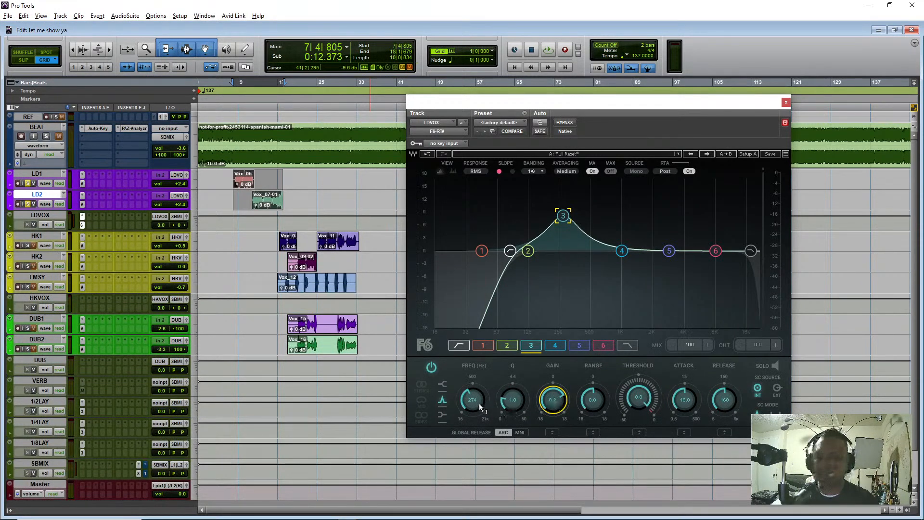
pyautogui.press('space')
pyautogui.moveTo(474, 406)
pyautogui.mouseDown()
pyautogui.moveTo(474, 374)
pyautogui.moveTo(474, 390)
pyautogui.mouseUp()
pyautogui.press('space')
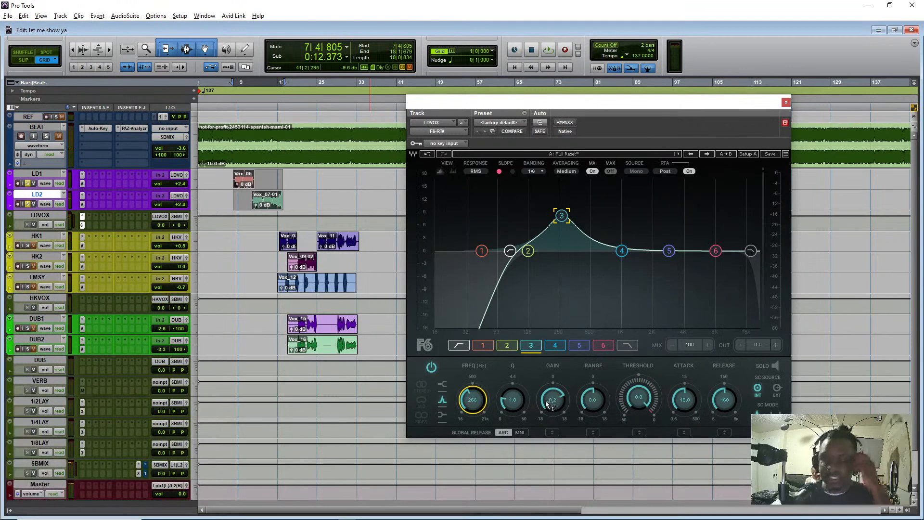
# Try a slight cut on F6 band 3 and reset its gain to 0 dB
pyautogui.moveTo(549, 402); pyautogui.dragTo(549, 426)
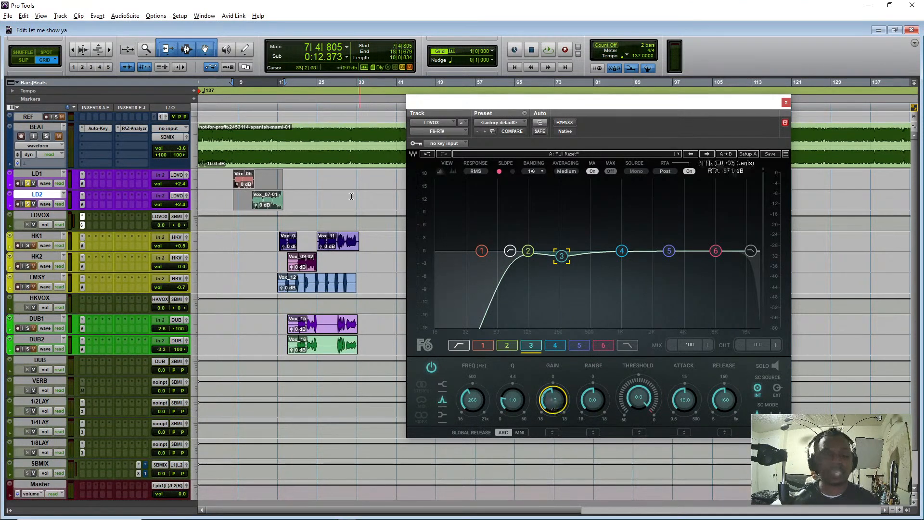
pyautogui.keyDown('alt'); pyautogui.click(546, 408); pyautogui.keyUp('alt')
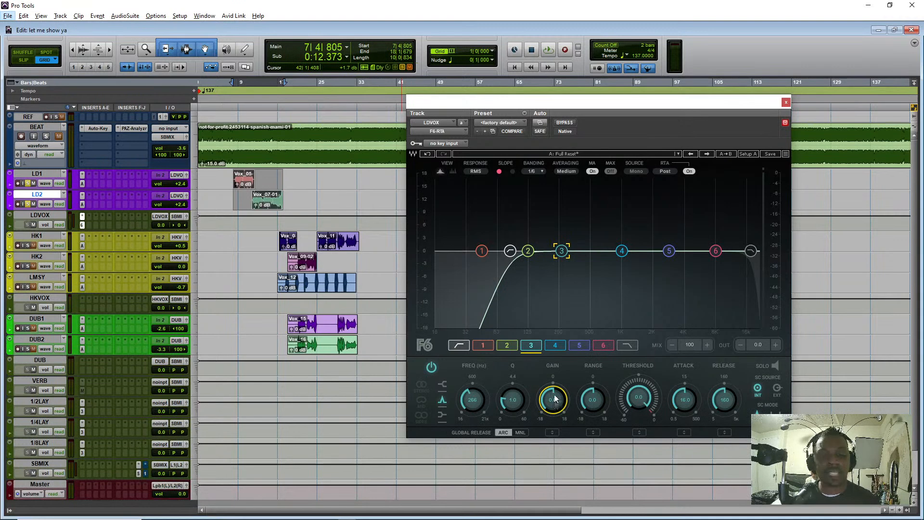
pyautogui.press('space')
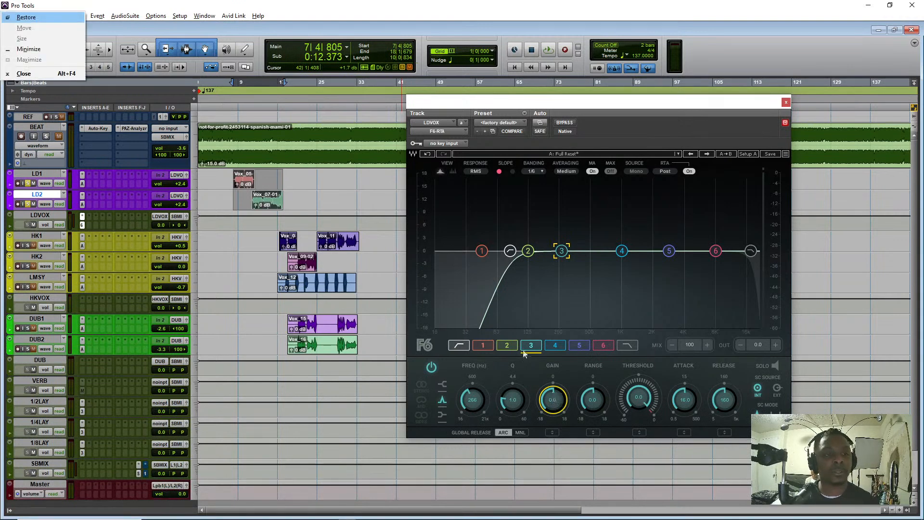
pyautogui.click(367, 38)
# Dismiss the input-monitoring alert and lower F6 band 3's gain to about -2.5 dB during playback of the lead vocals
pyautogui.click(27, 183)
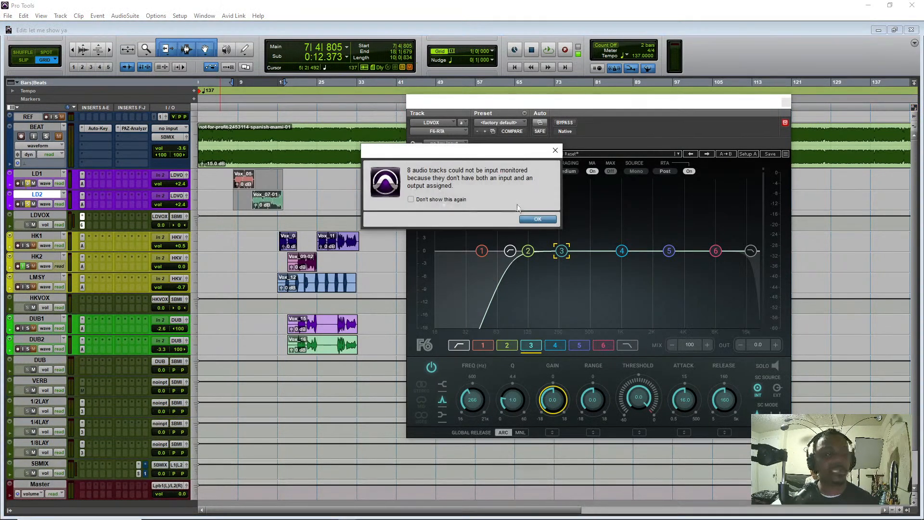
pyautogui.press('Return')
pyautogui.press('space')
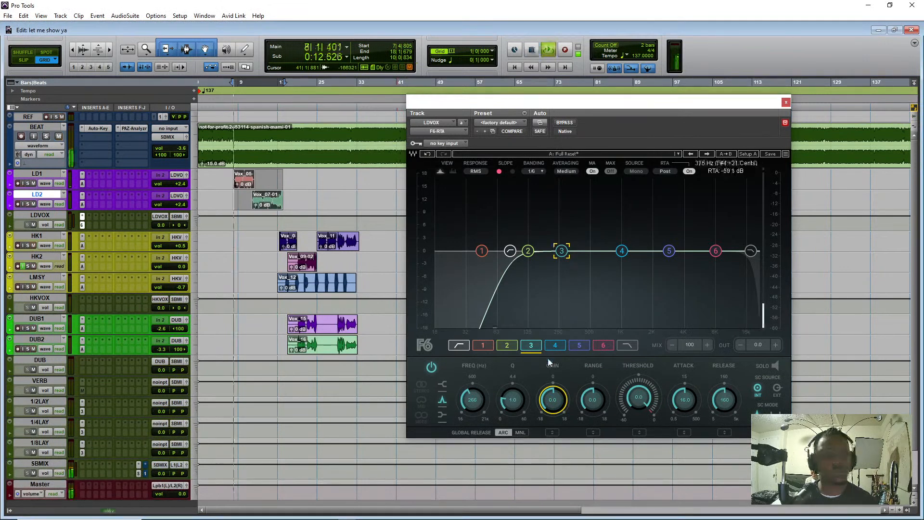
pyautogui.moveTo(553, 400); pyautogui.dragTo(552, 407)
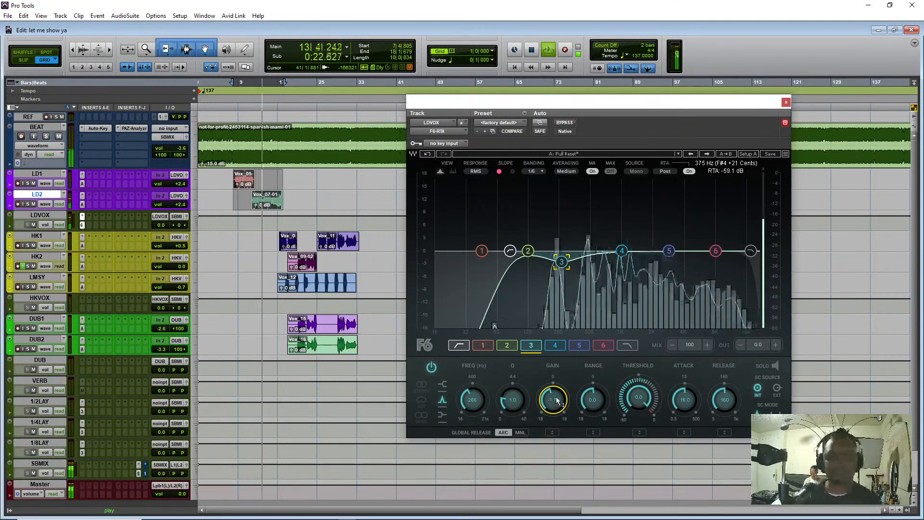
pyautogui.press('space')
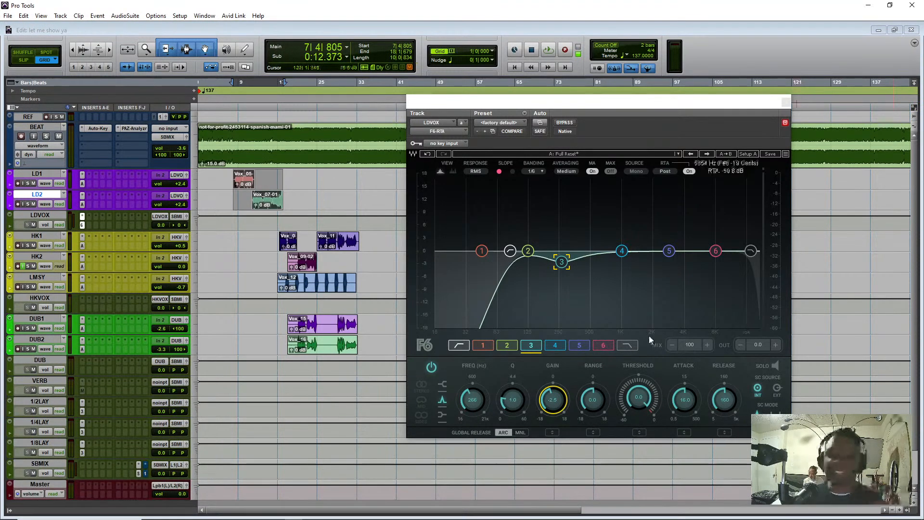
pyautogui.moveTo(413, 516)
pyautogui.moveTo(187, 512)
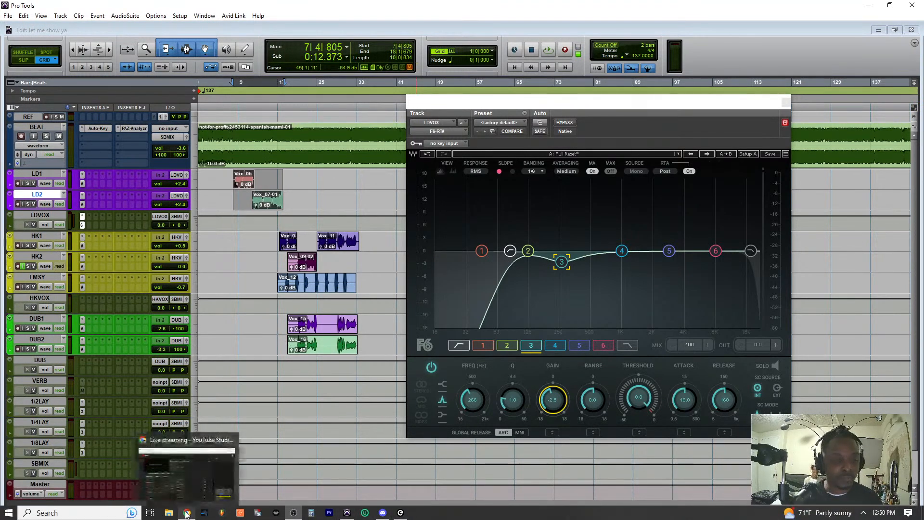
pyautogui.click(187, 469)
pyautogui.click(412, 13)
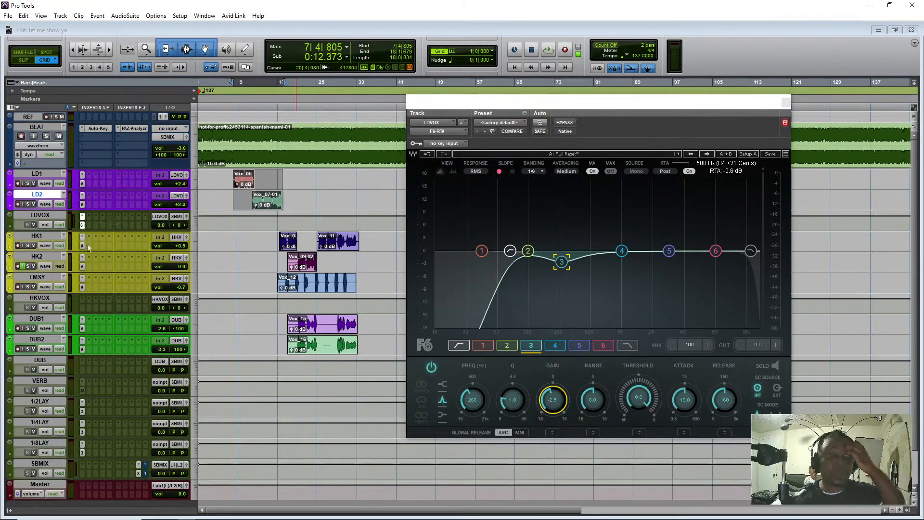
# Insert the CLA-2A (mono) compressor in the second insert slot of the LDVOX bus
pyautogui.click(89, 227)
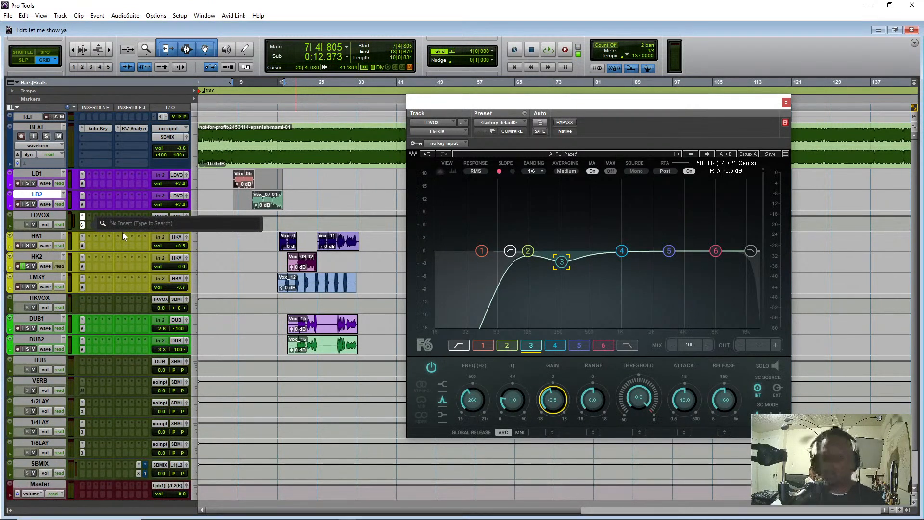
pyautogui.write('comp')
pyautogui.press('BackSpace')
pyautogui.press('BackSpace')
pyautogui.press('BackSpace')
pyautogui.press('BackSpace')
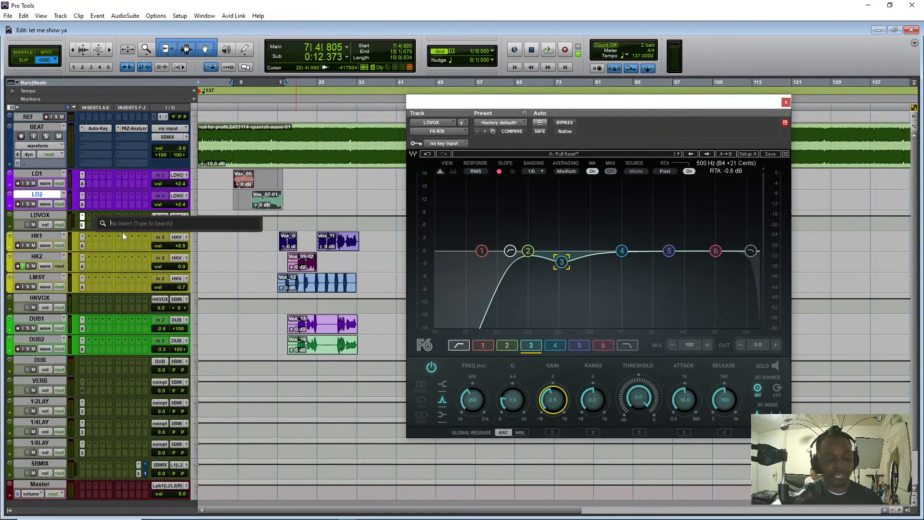
pyautogui.write('2a')
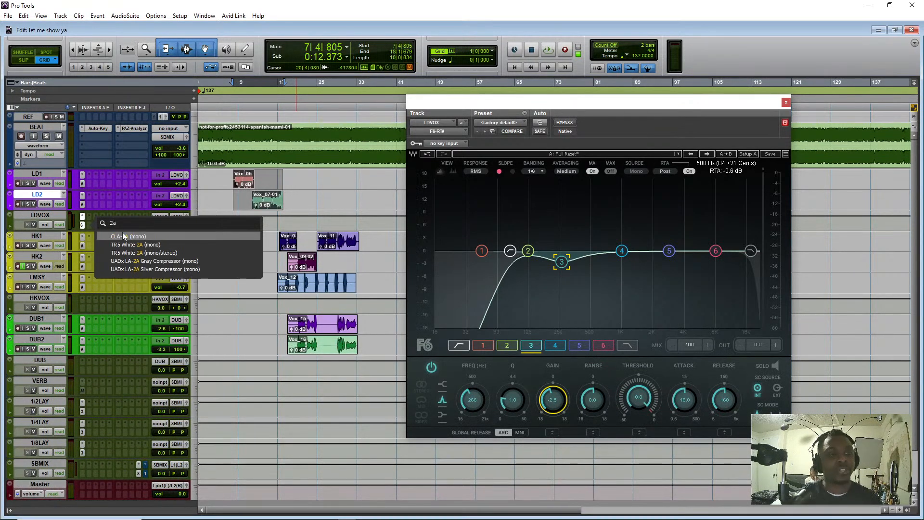
pyautogui.click(155, 238)
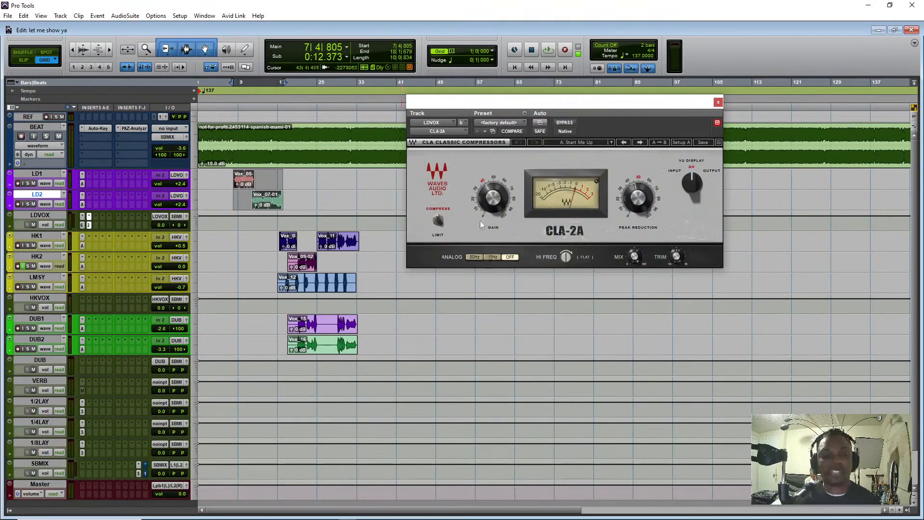
# Lower the CLA-2A's gain to about 32
pyautogui.moveTo(498, 198); pyautogui.dragTo(500, 203)
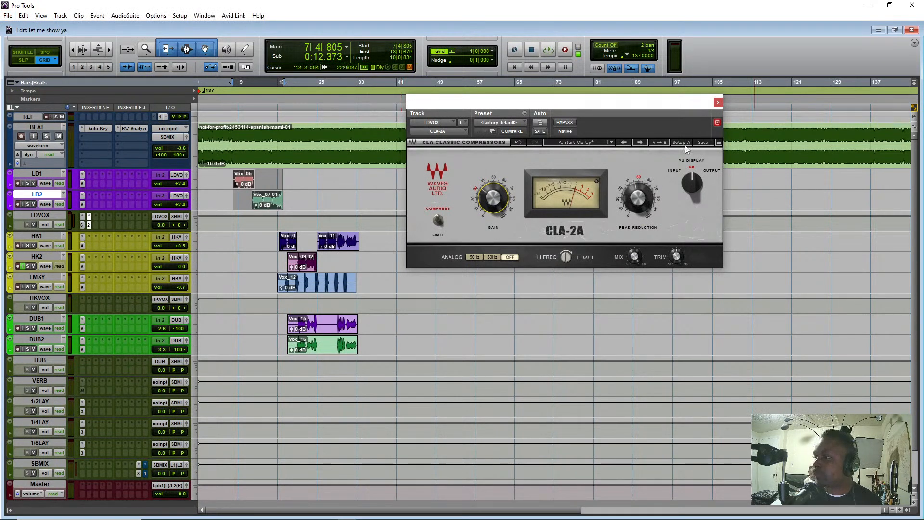
pyautogui.moveTo(493, 203)
pyautogui.press('alt')
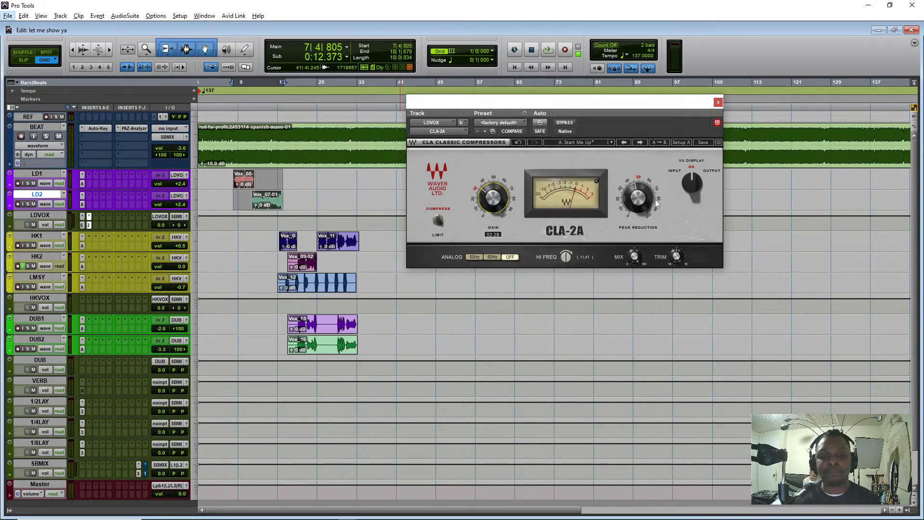
# Lower the CLA-2A's peak reduction, bring it partly back up and fine-tune it slightly
pyautogui.moveTo(639, 205); pyautogui.dragTo(640, 215)
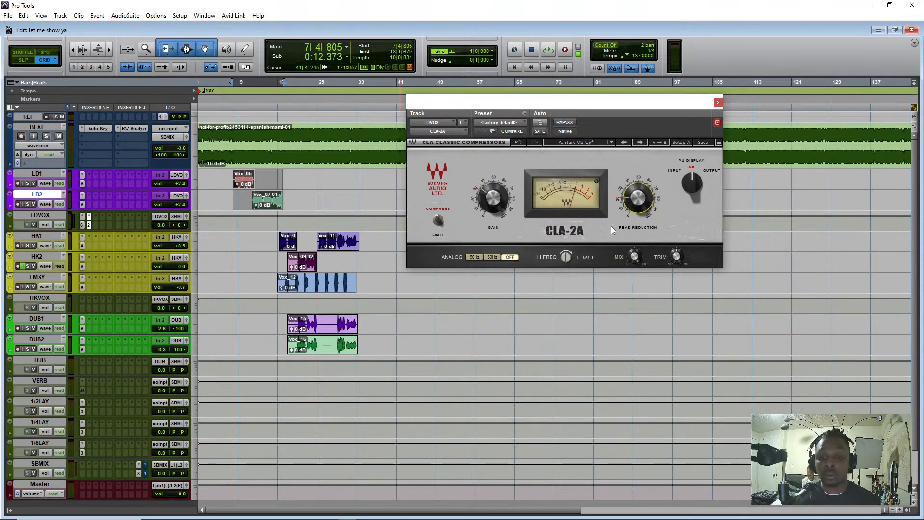
pyautogui.moveTo(642, 213)
pyautogui.moveTo(644, 216); pyautogui.dragTo(644, 207)
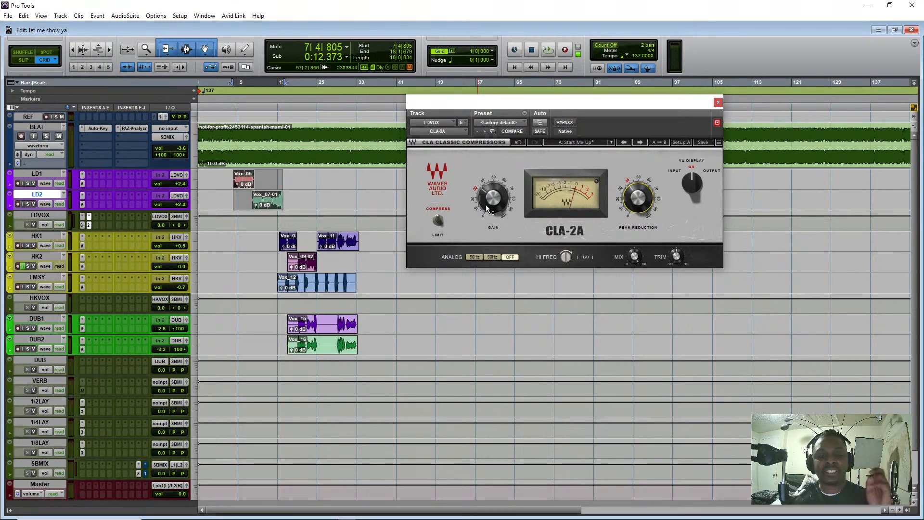
pyautogui.moveTo(496, 206)
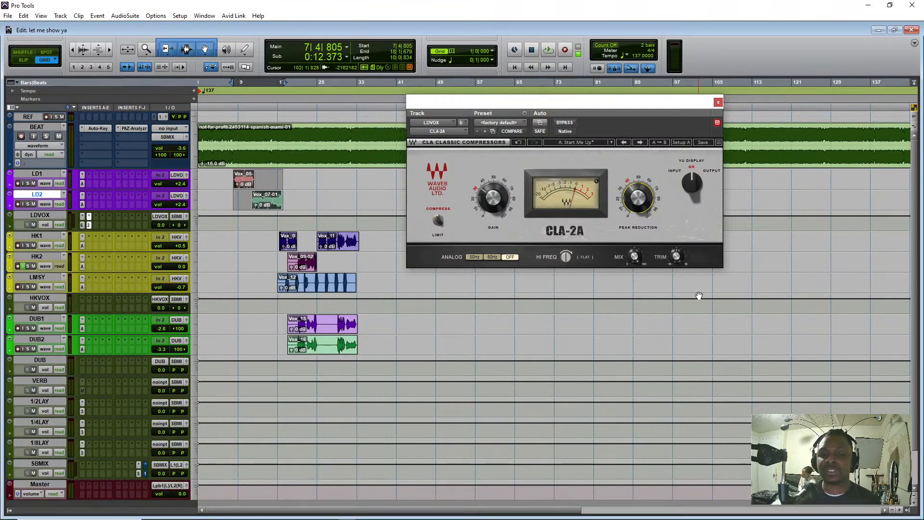
pyautogui.moveTo(654, 206)
pyautogui.moveTo(634, 194); pyautogui.dragTo(634, 196)
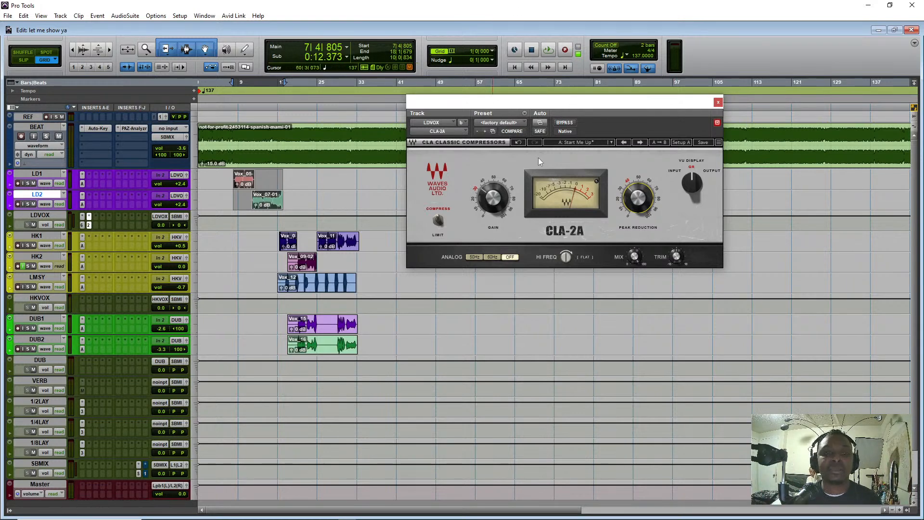
pyautogui.moveTo(636, 212)
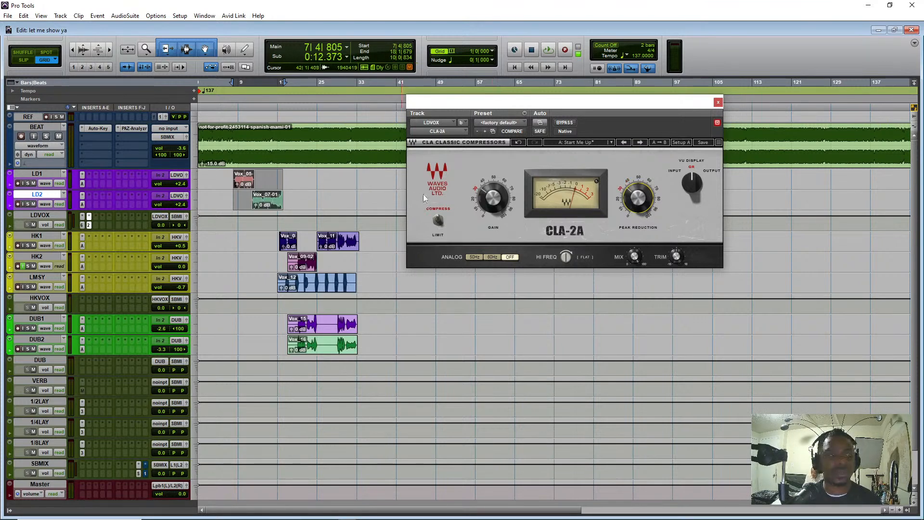
# Dismiss the system menu and raise the CLA-2A's peak reduction while auditioning the selected lead vocals
pyautogui.press('alt')
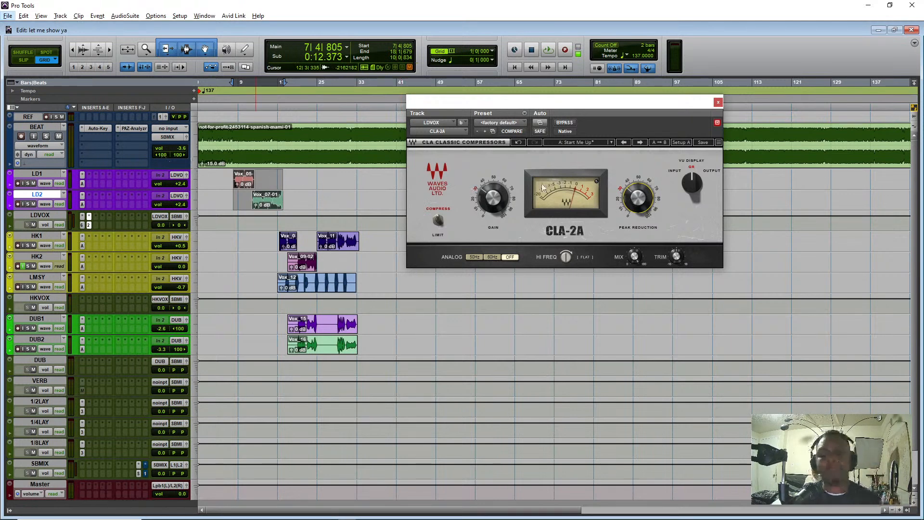
pyautogui.press('space')
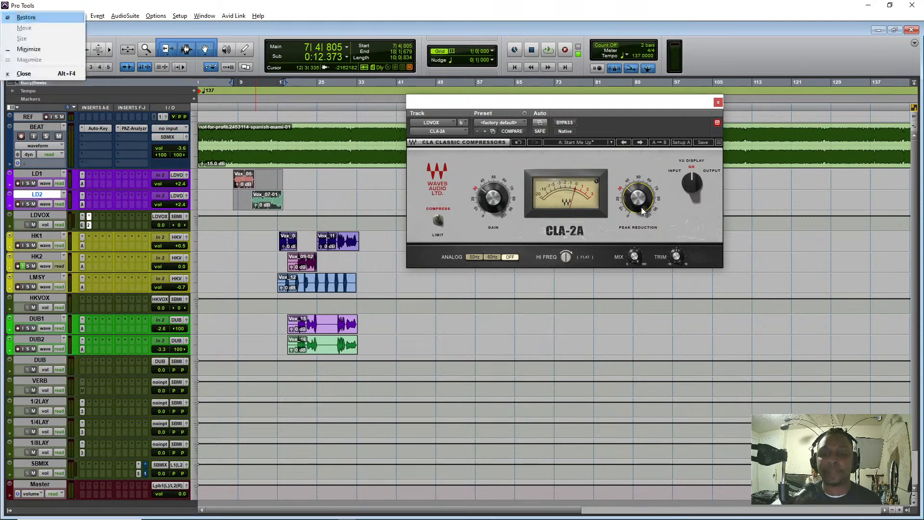
pyautogui.click(518, 103)
pyautogui.press('space')
pyautogui.moveTo(636, 209)
pyautogui.mouseDown()
pyautogui.moveTo(637, 195)
pyautogui.moveTo(647, 198)
pyautogui.mouseUp()
pyautogui.press('space')
# Raise the CLA-2A's gain to about 36 during playback of the lead vocals and close the plug-in
pyautogui.moveTo(498, 205); pyautogui.dragTo(500, 205)
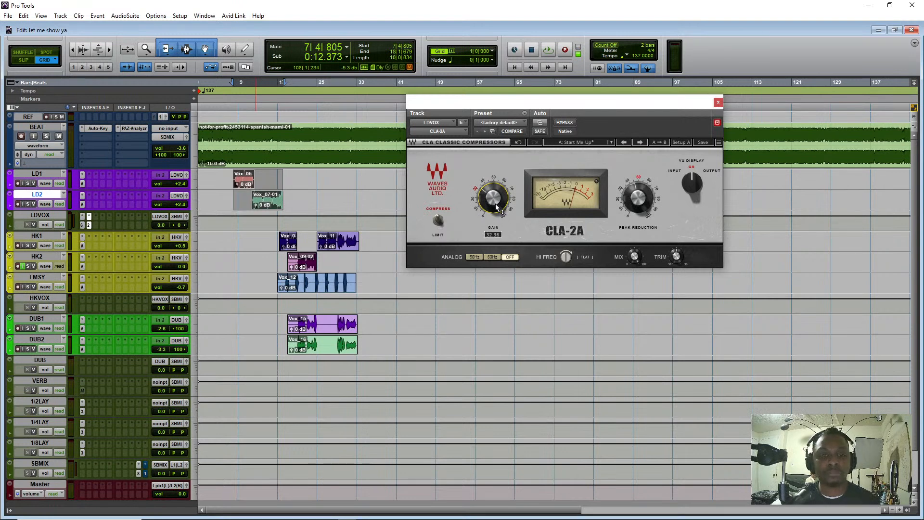
pyautogui.press('space')
pyautogui.moveTo(496, 205); pyautogui.dragTo(496, 196)
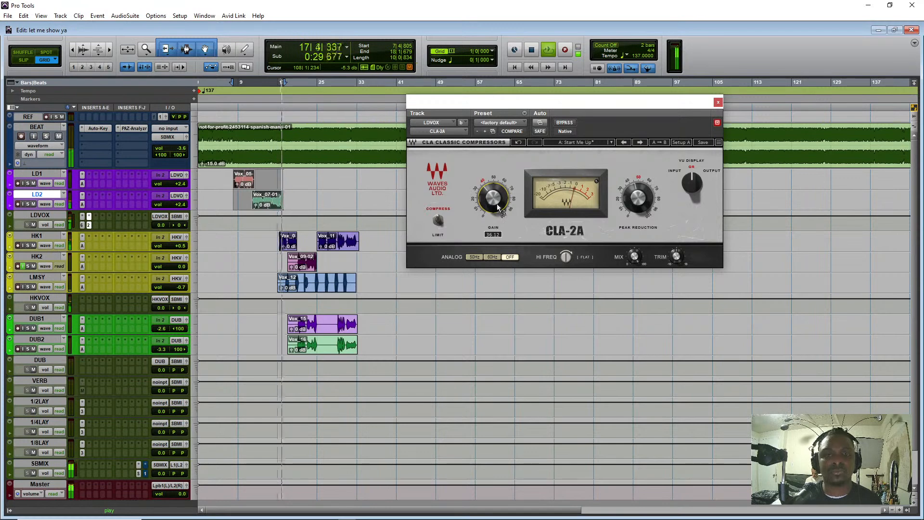
pyautogui.press('space')
pyautogui.click(718, 103)
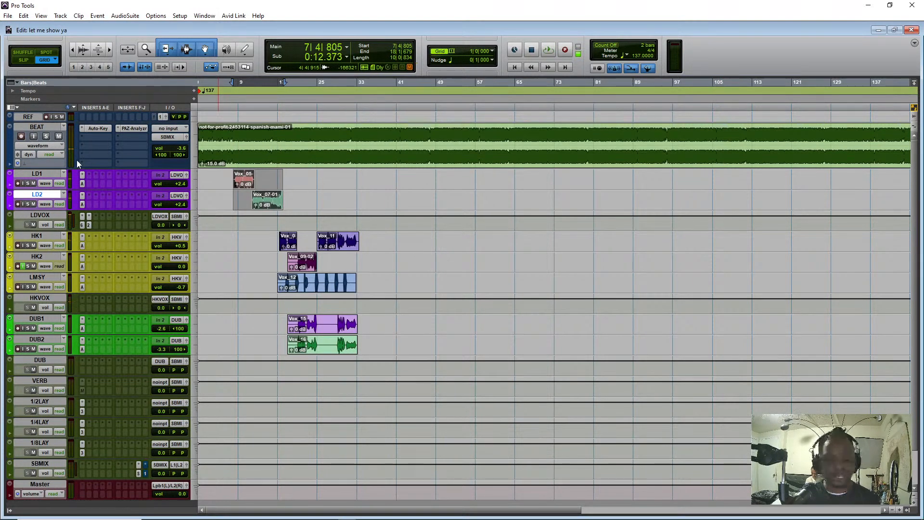
pyautogui.hotkey('ctrl', '=')
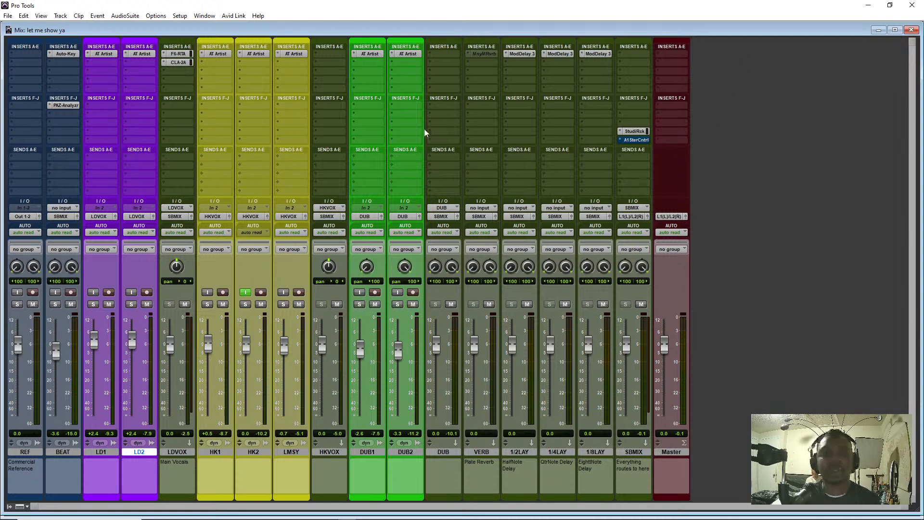
pyautogui.hotkey('ctrl', '=')
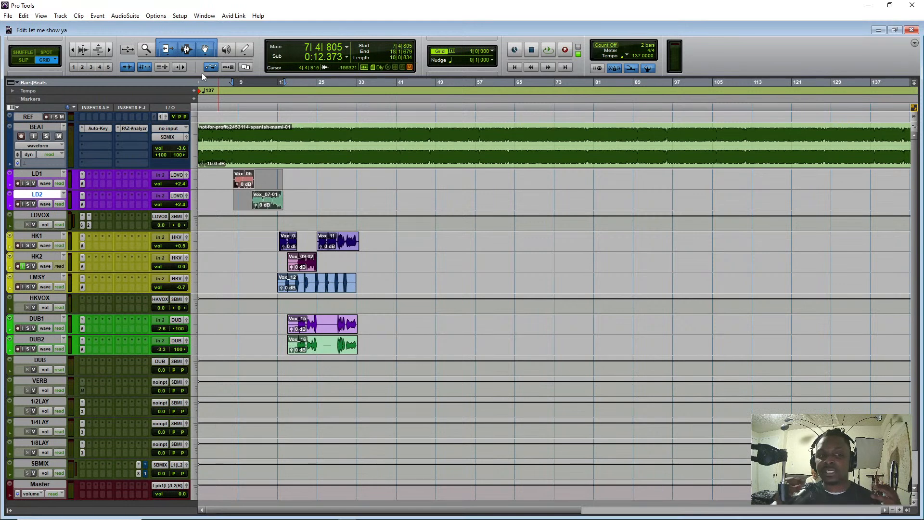
pyautogui.click(94, 224)
pyautogui.click(137, 35)
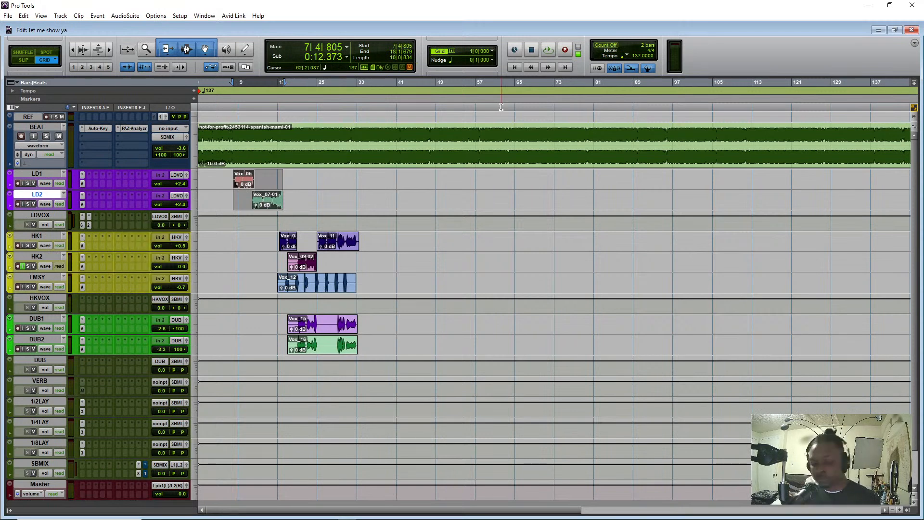
# Take the A1StereoControl on the SBMIX track out of bypass, leaving it in Easy Mode after a look at Expert Mode
pyautogui.hotkey('ctrl', '=')
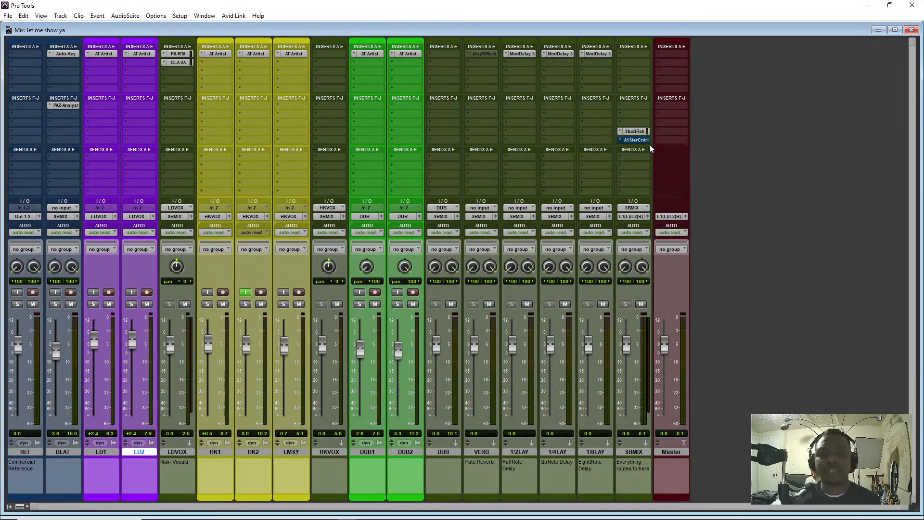
pyautogui.click(636, 140)
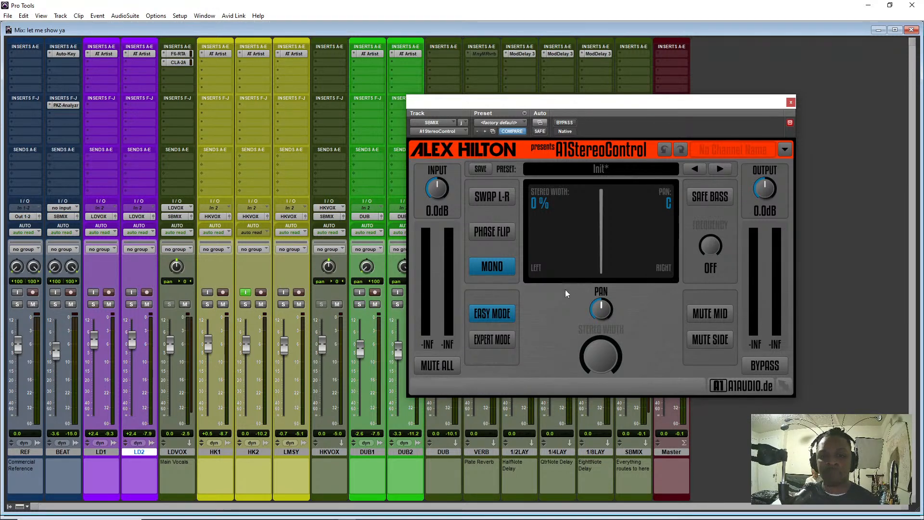
pyautogui.click(487, 336)
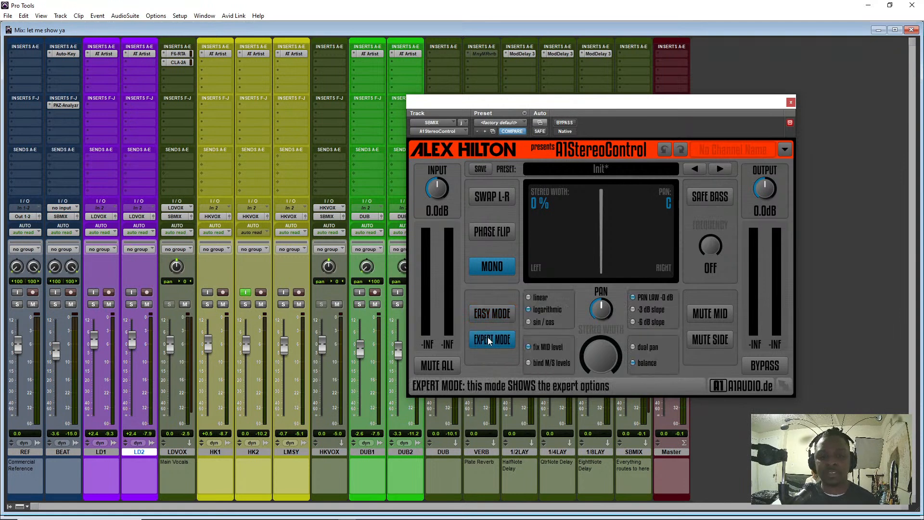
pyautogui.click(512, 314)
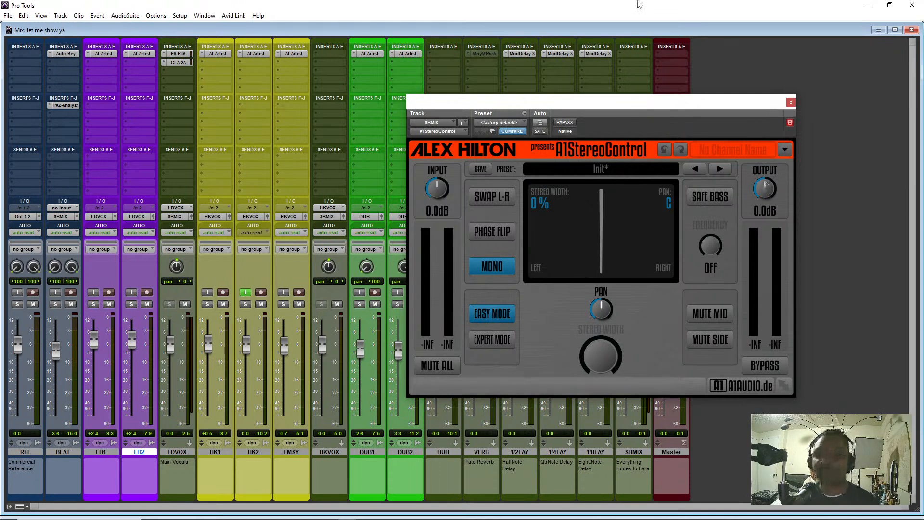
pyautogui.click(792, 103)
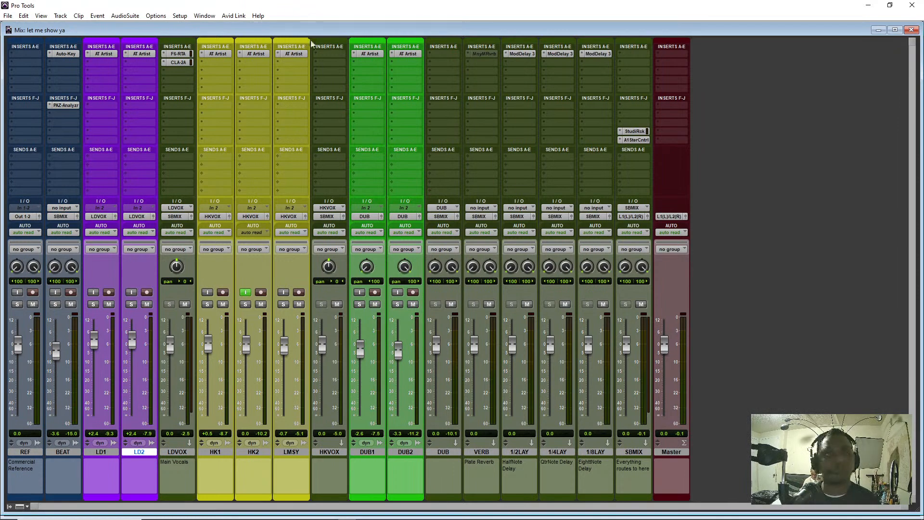
# Compare the LDVOX vocals with the CLA-2A bypassed and active during playback in the Mix window
pyautogui.hotkey('ctrl', '=')
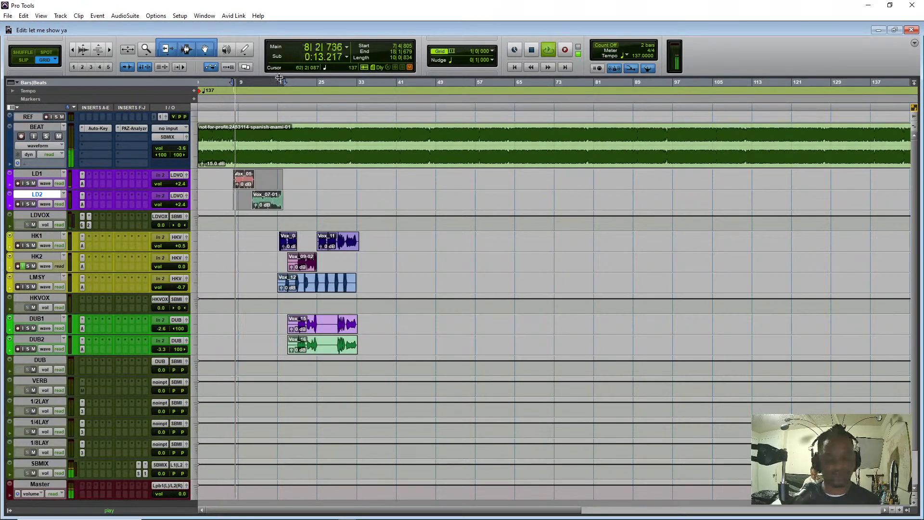
pyautogui.hotkey('ctrl', '=')
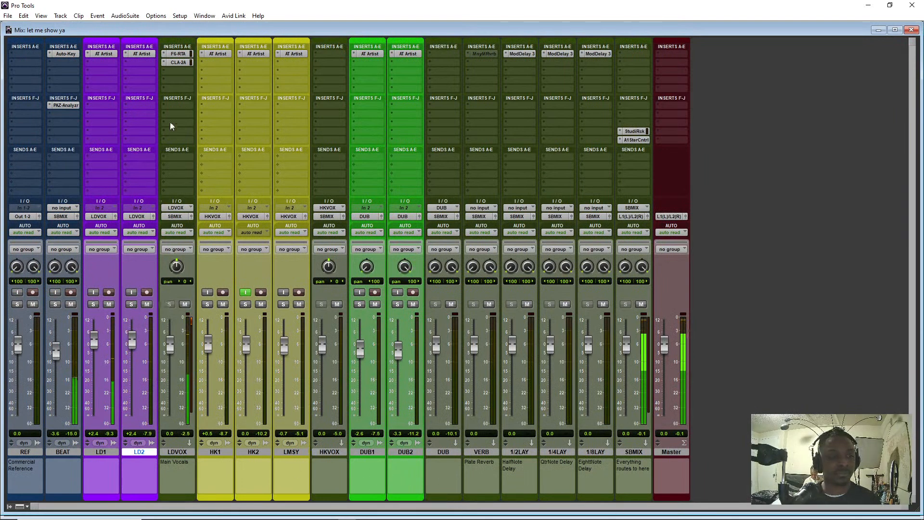
pyautogui.click(181, 62)
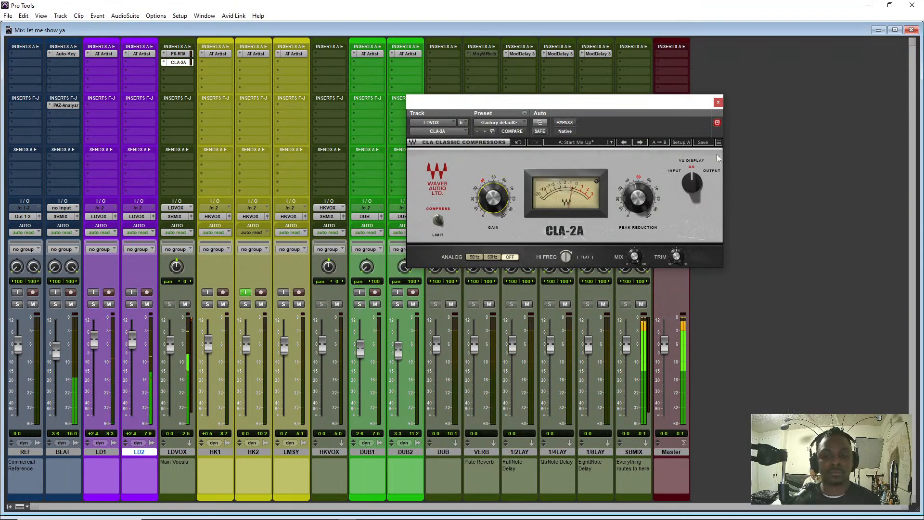
pyautogui.click(565, 123)
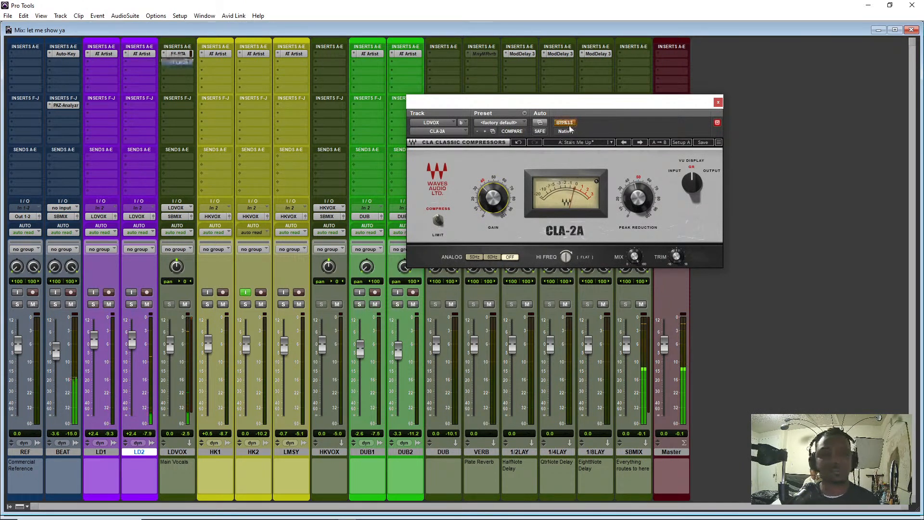
pyautogui.click(565, 123)
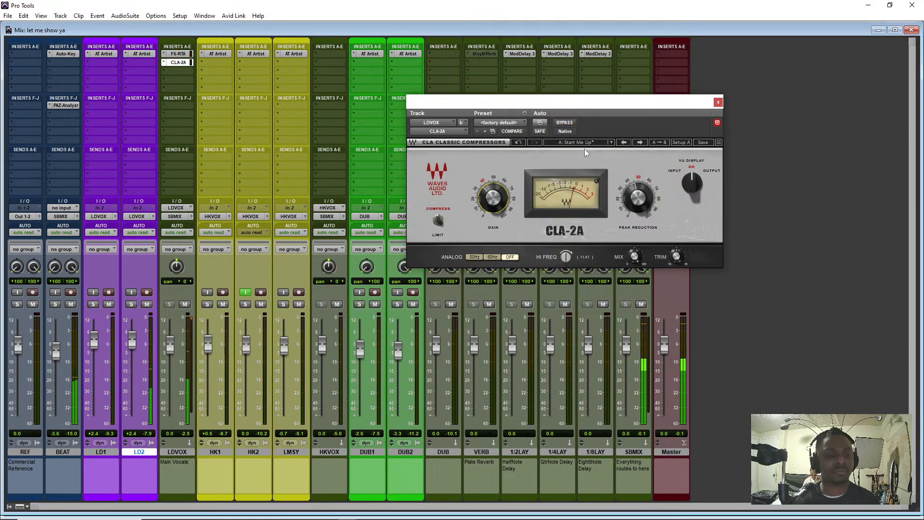
pyautogui.click(570, 124)
pyautogui.click(565, 124)
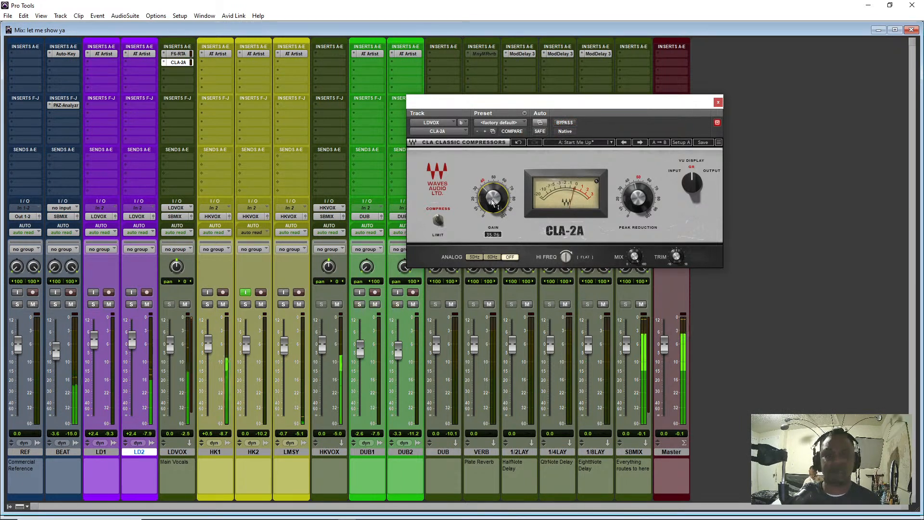
pyautogui.click(717, 102)
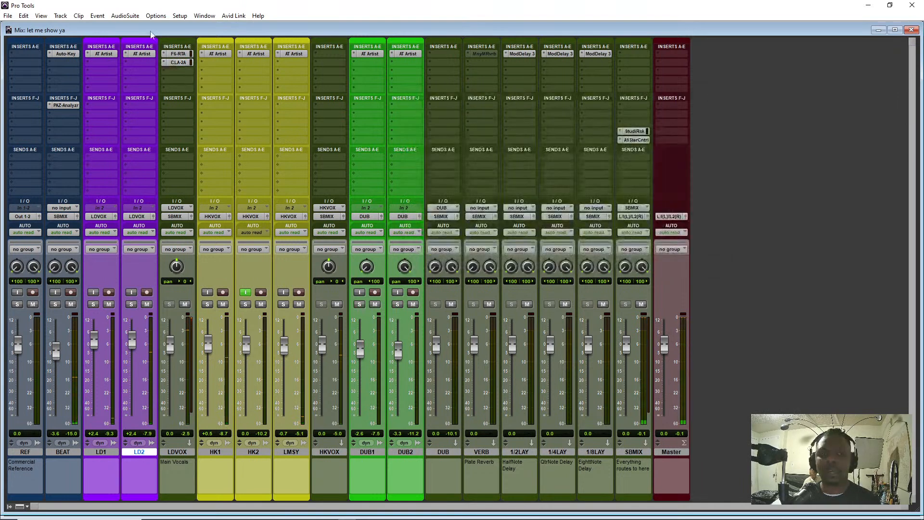
pyautogui.click(171, 70)
pyautogui.click(168, 71)
pyautogui.click(170, 71)
pyautogui.click(186, 85)
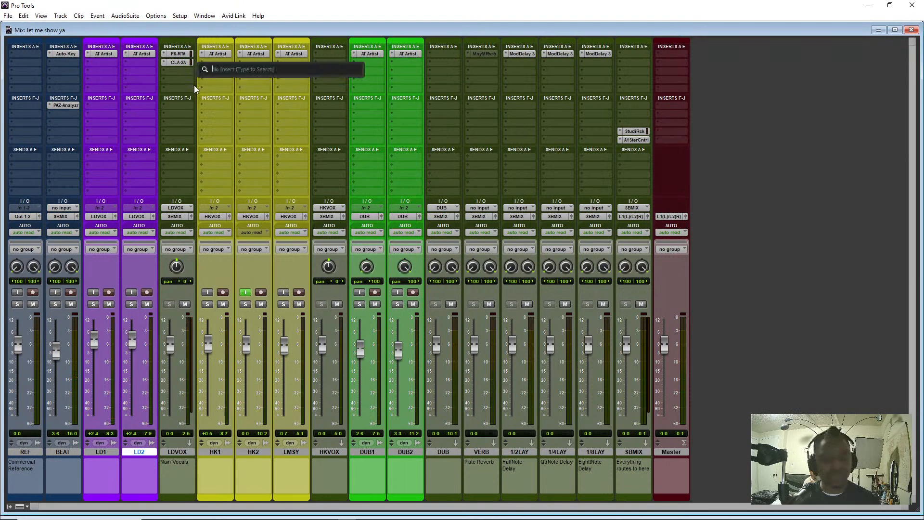
pyautogui.write('channee')
pyautogui.press('BackSpace')
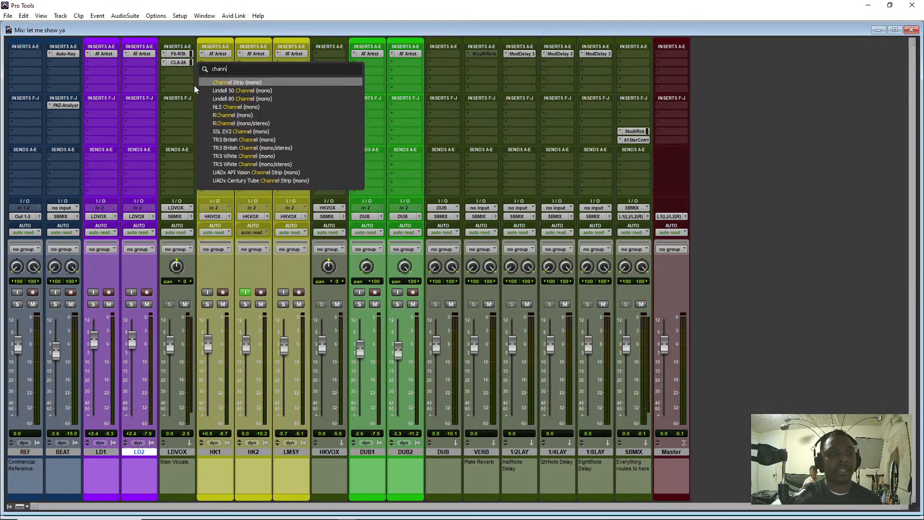
# Look over the F6-RTA and CLA-2A settings on the LDVOX track and close the CLA-2A
pyautogui.click(178, 51)
pyautogui.click(179, 53)
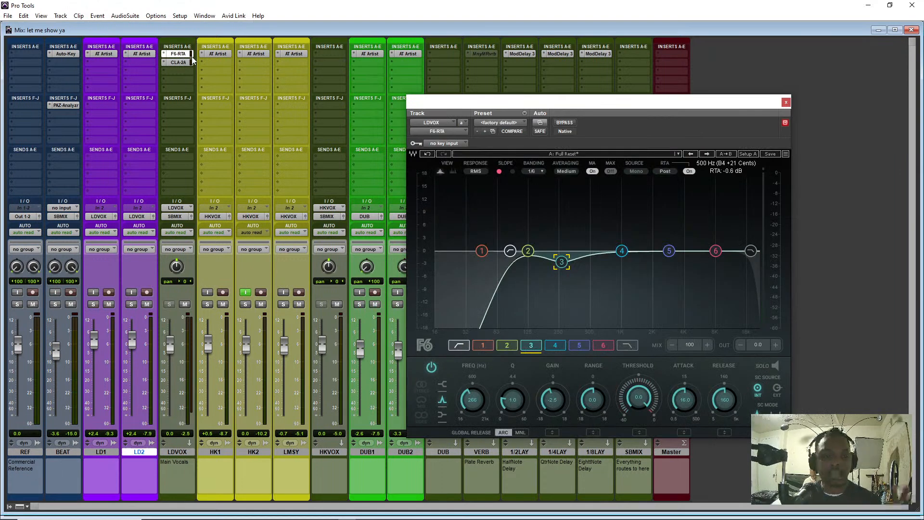
pyautogui.hotkey('alt', 'Tab')
pyautogui.hotkey('alt', 'Tab')
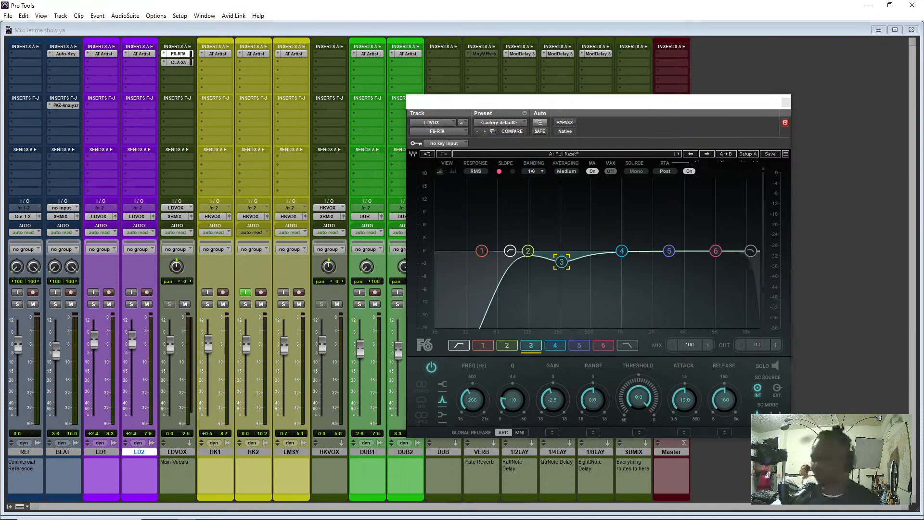
pyautogui.hotkey('alt', 'Tab')
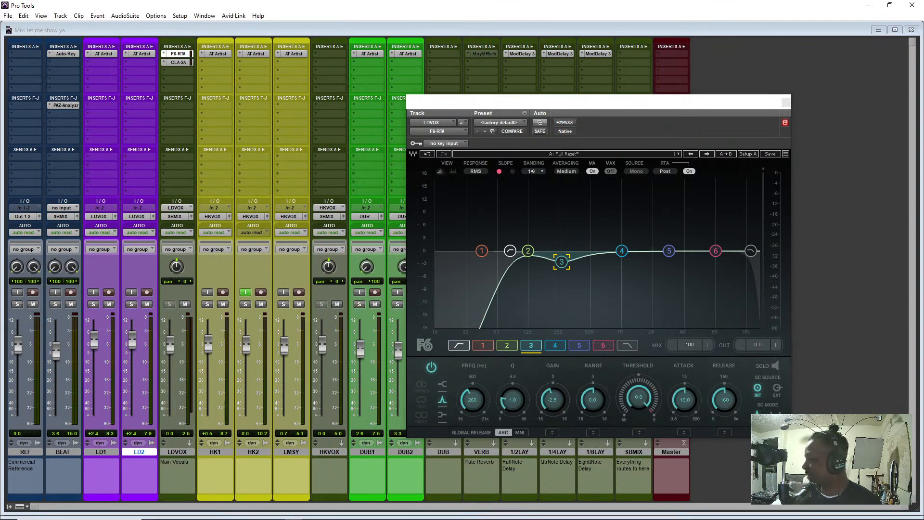
pyautogui.click(178, 62)
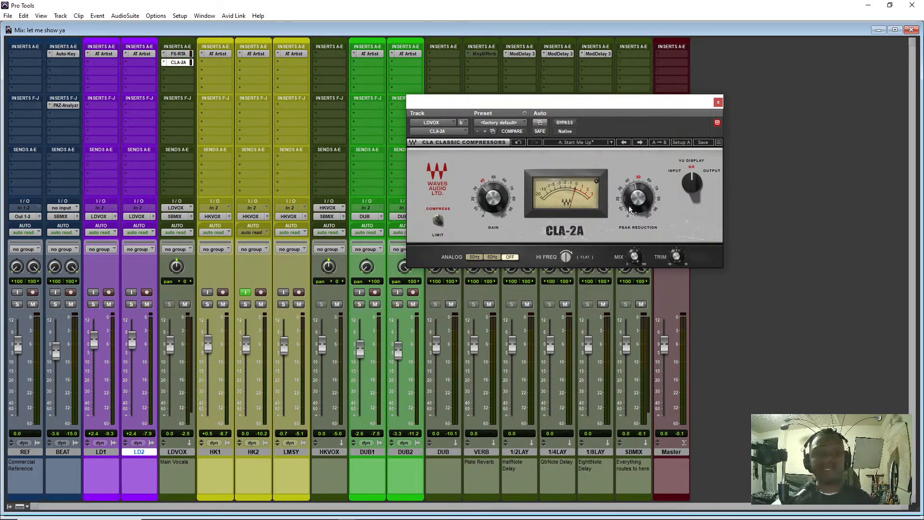
pyautogui.moveTo(629, 209)
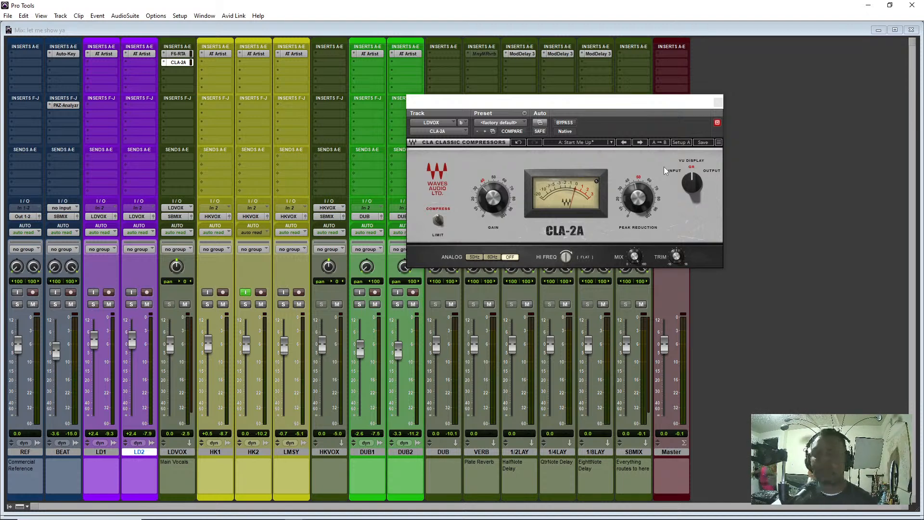
pyautogui.click(720, 102)
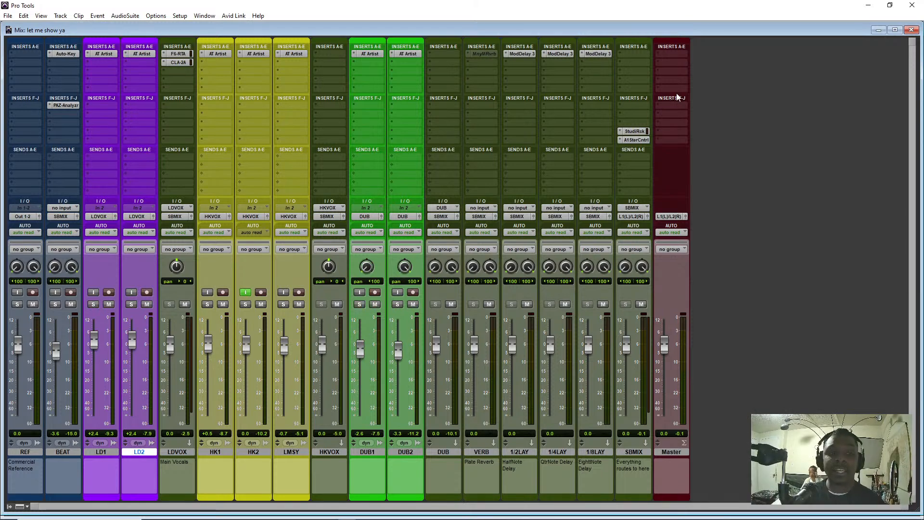
# Search for "ssl" and insert bx_console SSL 4000 E (mono) below the CLA-2A on the LDVOX track
pyautogui.click(186, 71)
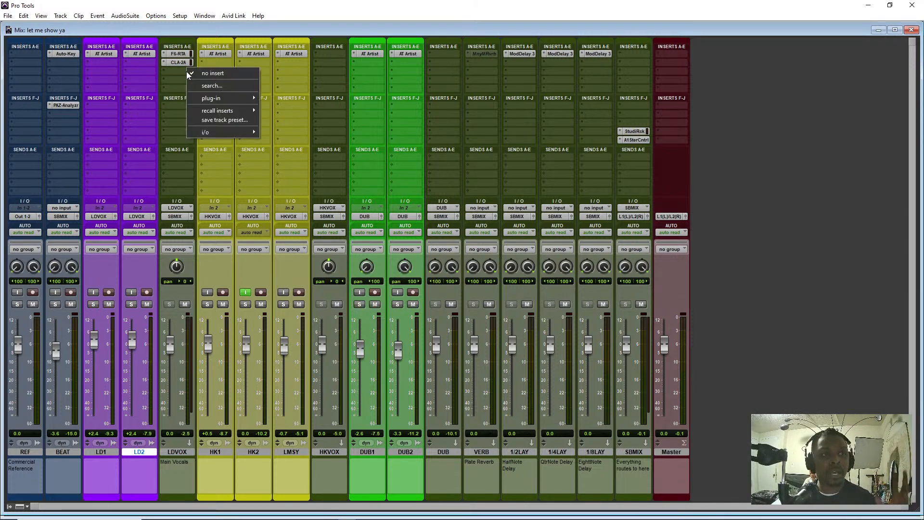
pyautogui.click(221, 86)
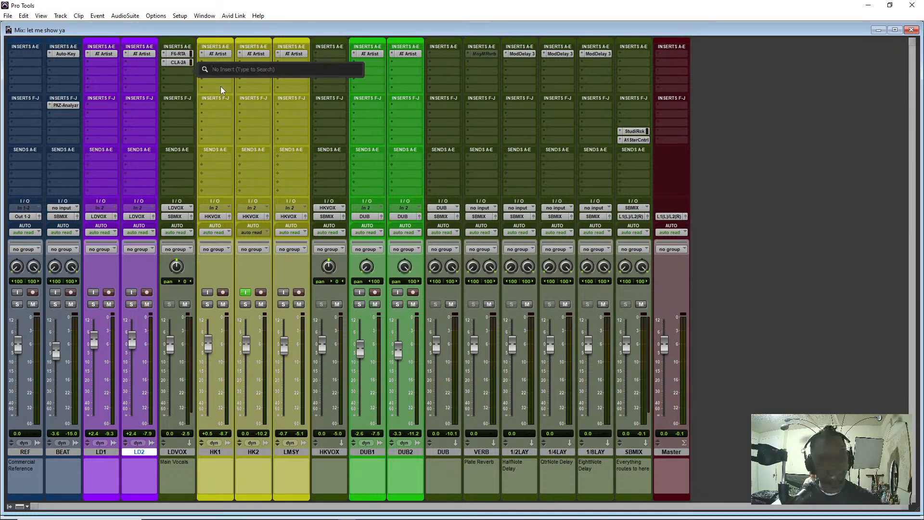
pyautogui.write('ssl')
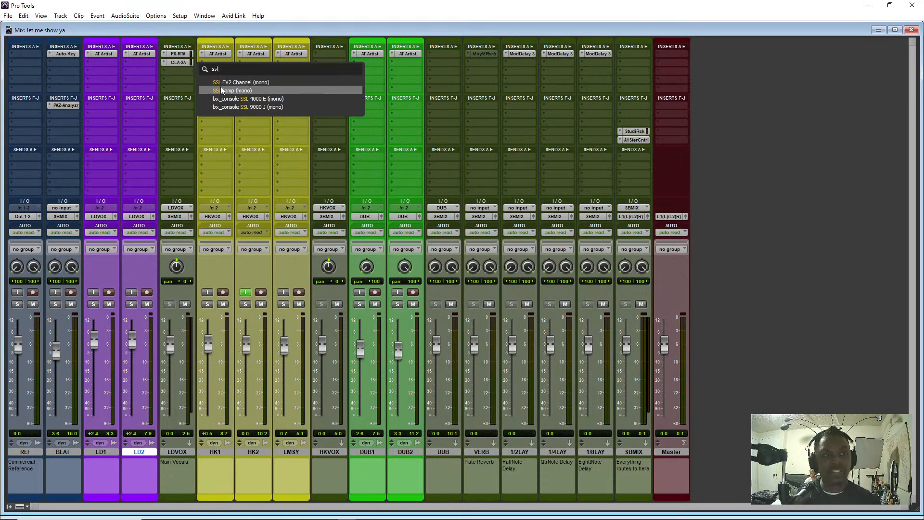
pyautogui.click(244, 99)
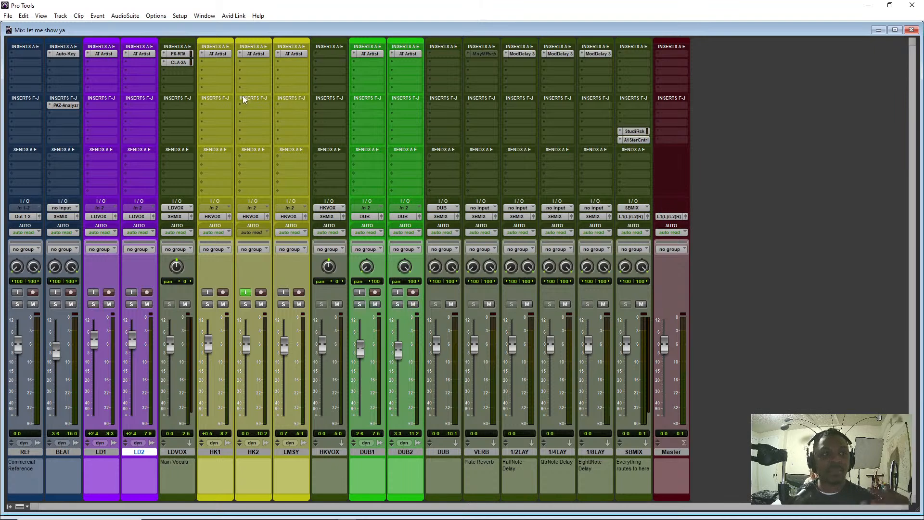
# Place the SSL 4000 E's equaliser before its dynamics and turn the compressor ratio down to minimum
pyautogui.moveTo(523, 100); pyautogui.dragTo(530, 74)
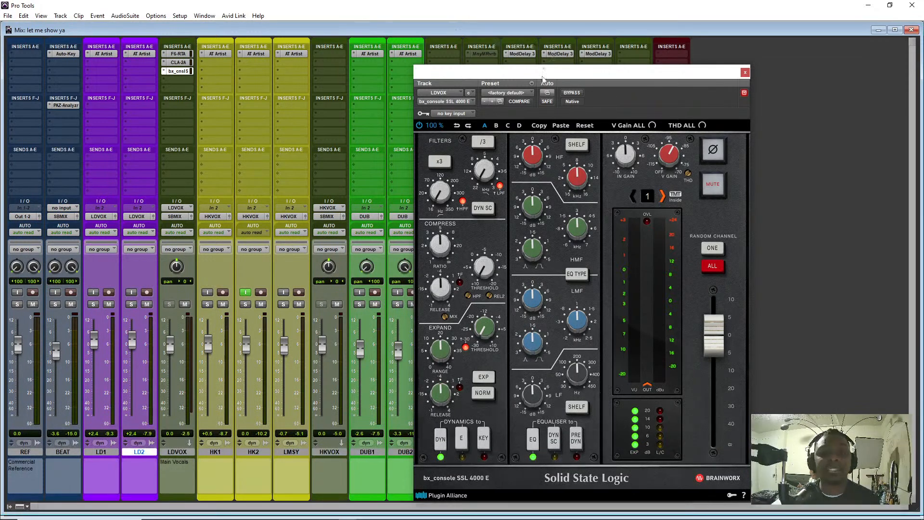
pyautogui.moveTo(540, 76); pyautogui.dragTo(525, 55)
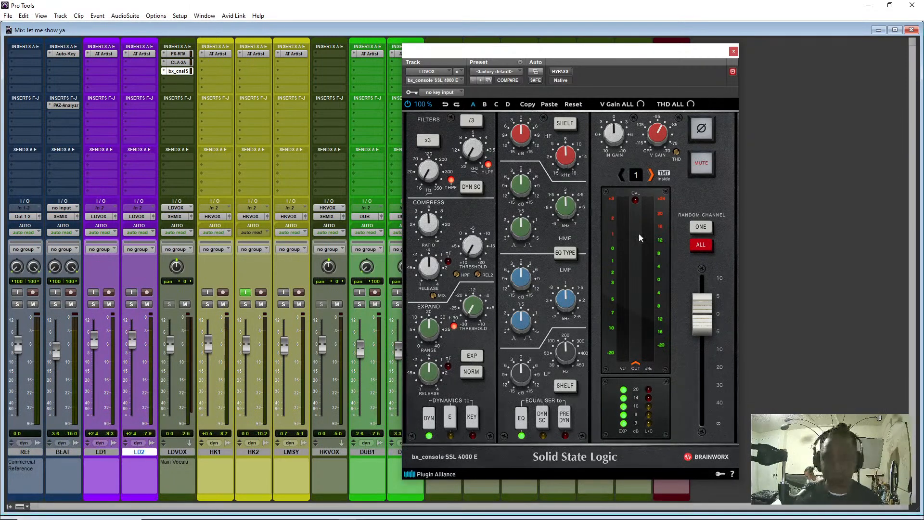
pyautogui.moveTo(572, 54); pyautogui.dragTo(576, 31)
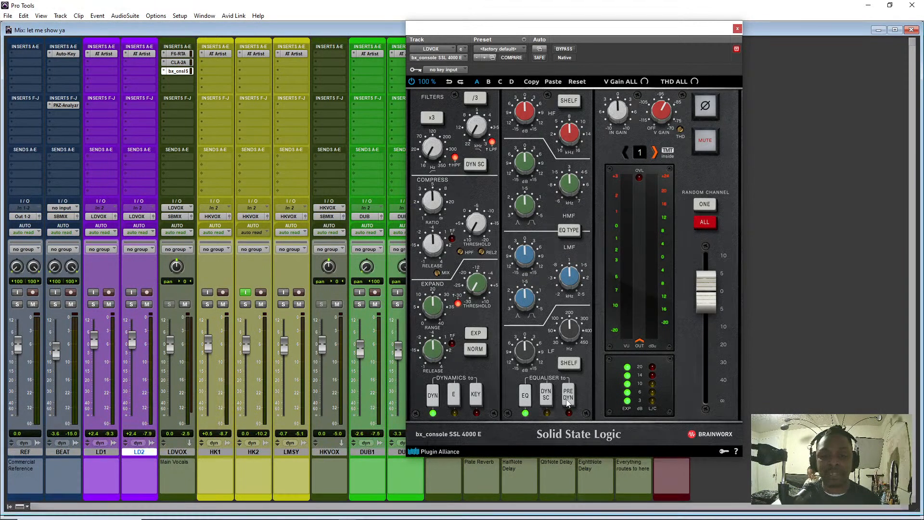
pyautogui.click(567, 403)
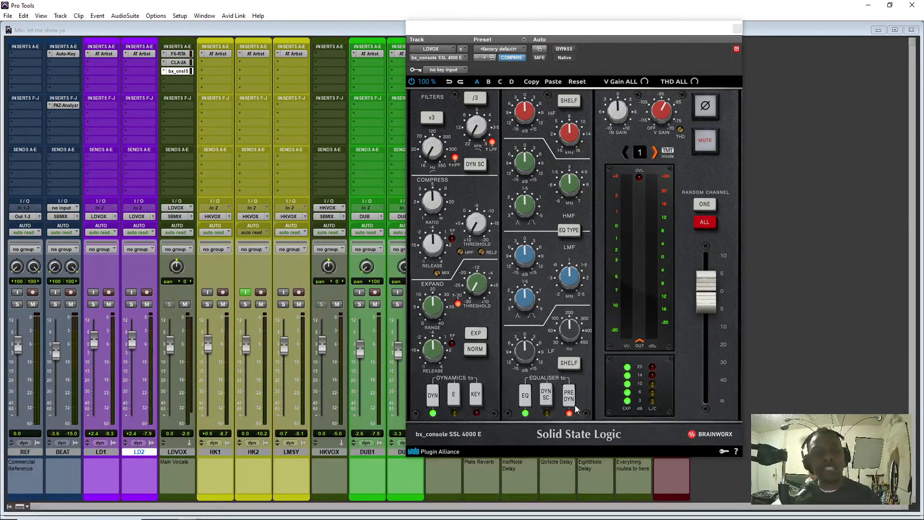
pyautogui.moveTo(427, 210); pyautogui.dragTo(392, 285)
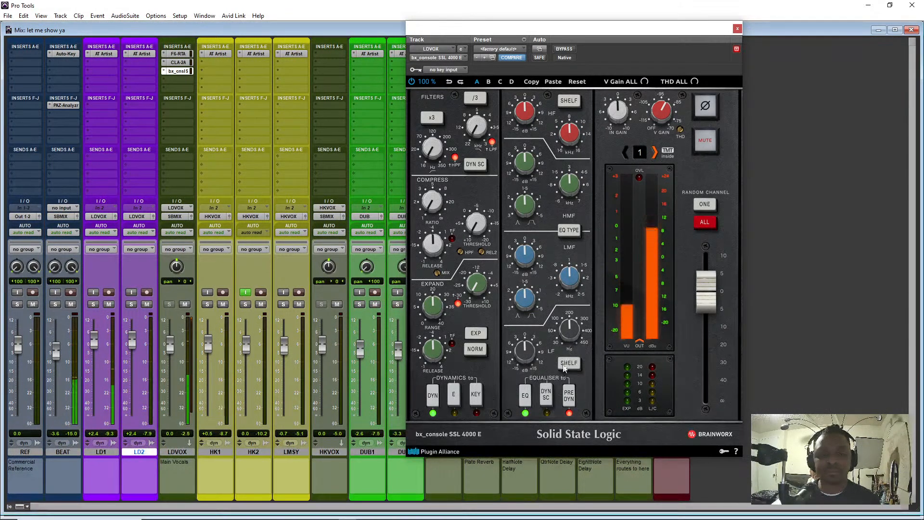
# Sweep the SSL 4000 E's LF band with a gain boost during vocal playback and settle on a slight LF cut
pyautogui.moveTo(525, 350); pyautogui.dragTo(573, 331)
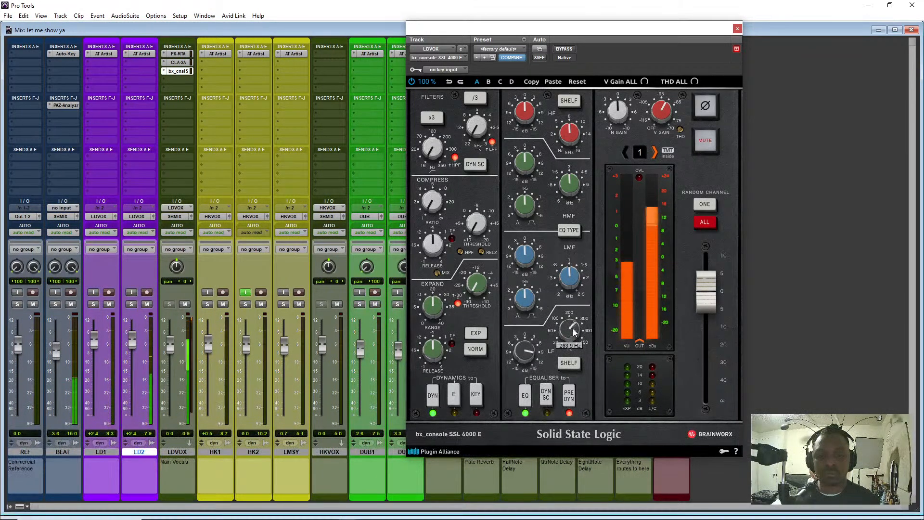
pyautogui.moveTo(525, 350); pyautogui.dragTo(523, 385)
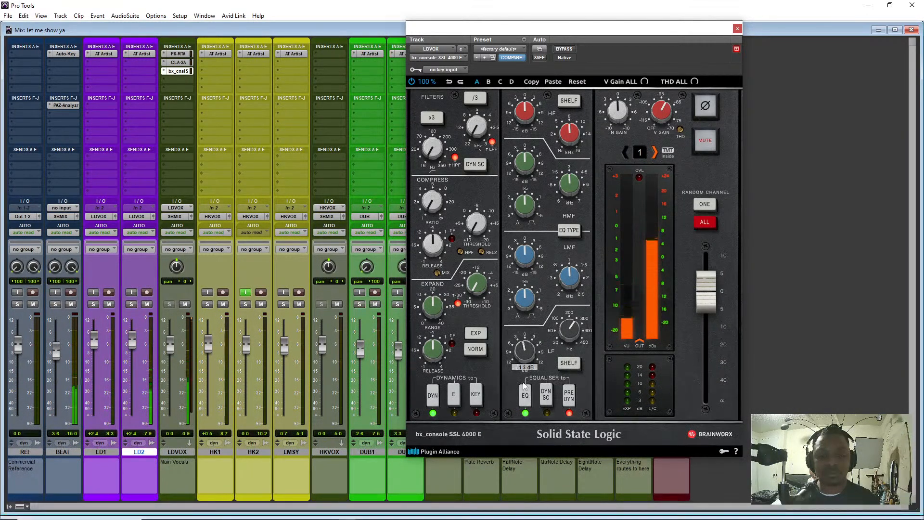
pyautogui.moveTo(575, 342); pyautogui.dragTo(576, 334)
pyautogui.moveTo(528, 353); pyautogui.dragTo(528, 348)
pyautogui.moveTo(571, 327); pyautogui.dragTo(570, 336)
pyautogui.moveTo(527, 355); pyautogui.dragTo(528, 378)
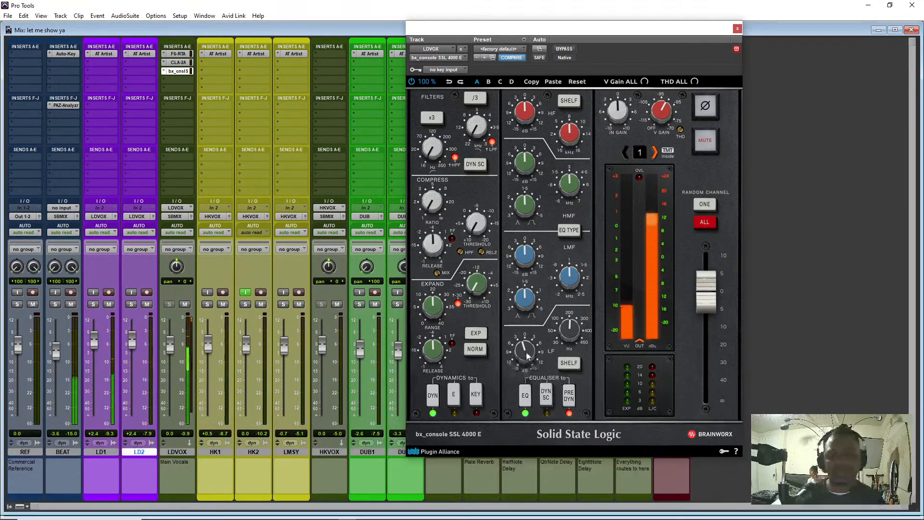
pyautogui.moveTo(528, 356); pyautogui.dragTo(528, 353)
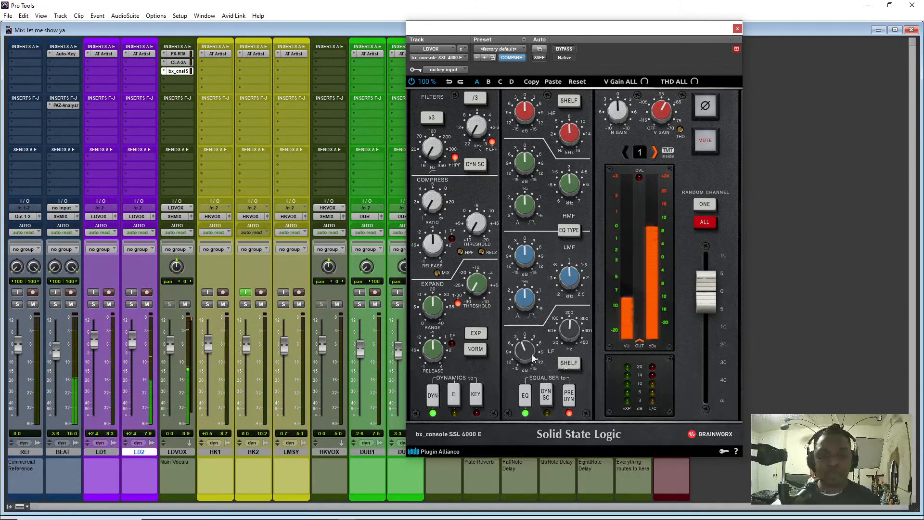
# Raise the SSL 4000 E's high-pass filter to about 114 Hz and switch the LF band to bell
pyautogui.moveTo(434, 155); pyautogui.dragTo(432, 150)
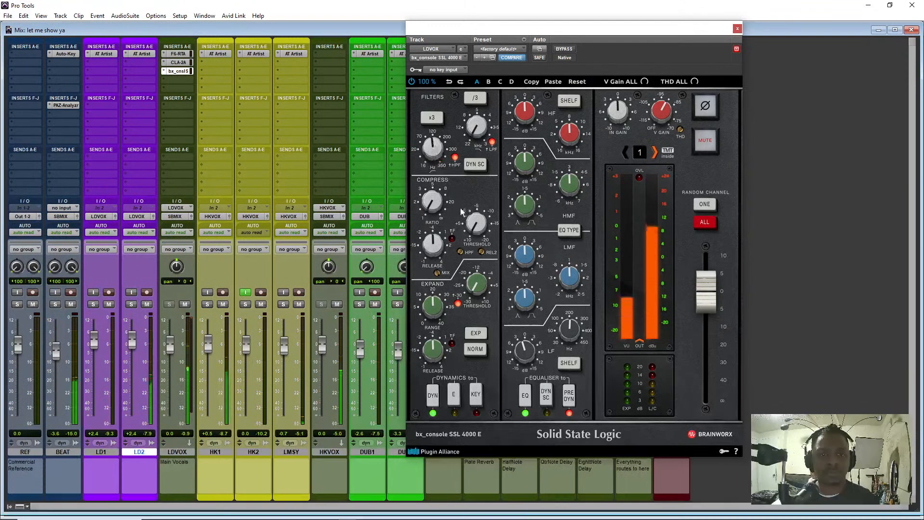
pyautogui.moveTo(432, 151)
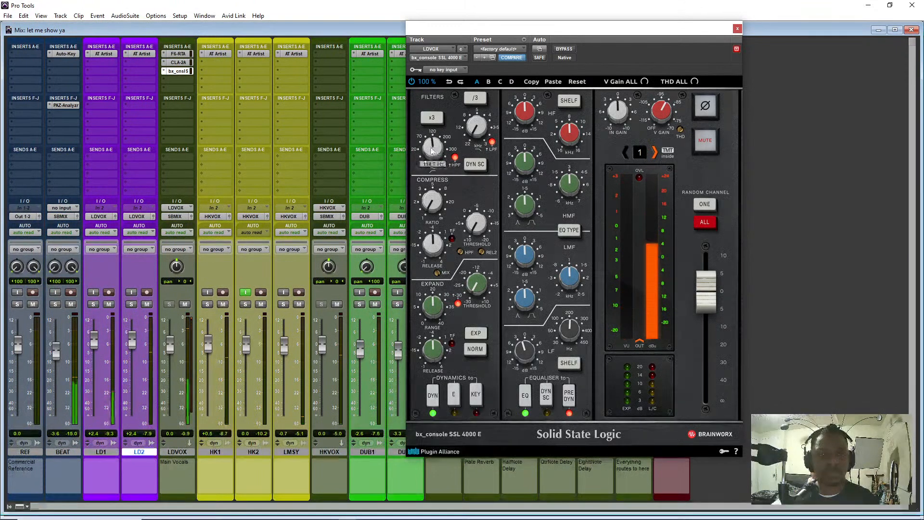
pyautogui.moveTo(526, 365)
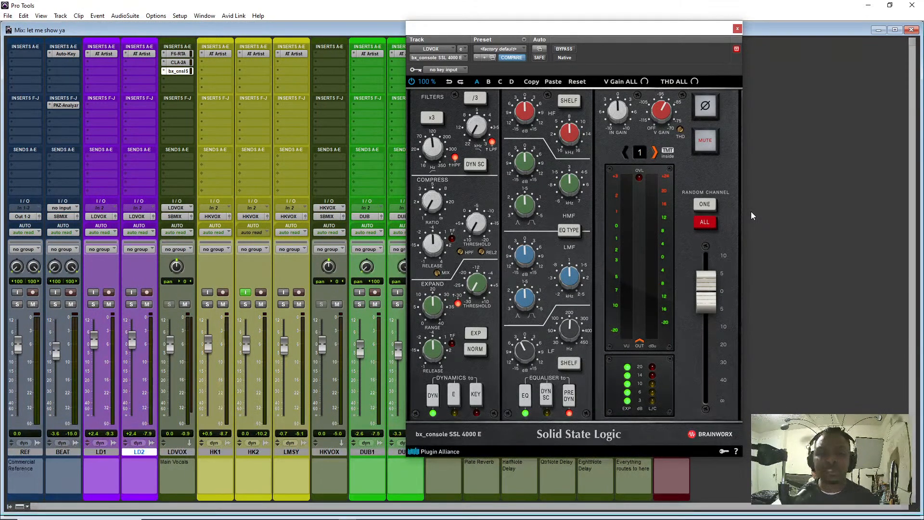
pyautogui.click(570, 365)
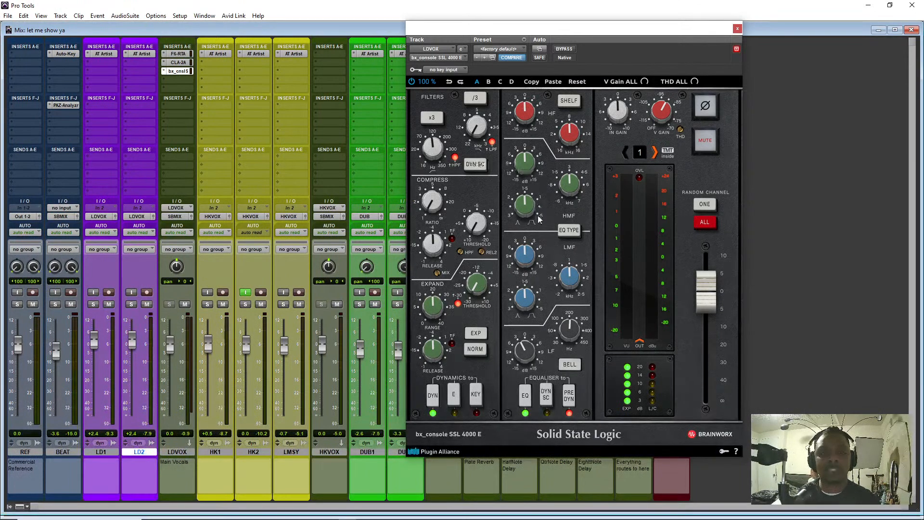
# Boost the LMF band to sweep its frequency to about 1.4 kHz during playback and turn its gain to a slight cut
pyautogui.moveTo(531, 351)
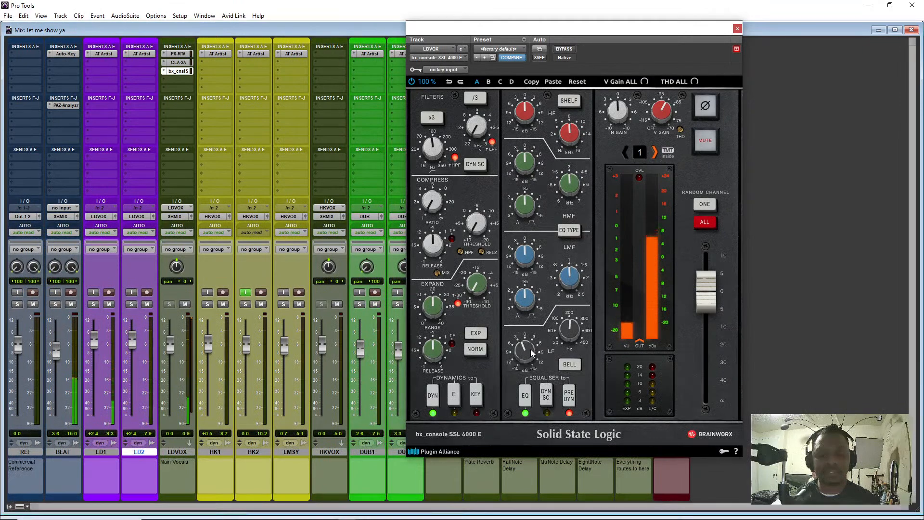
pyautogui.scroll(5, 526, 259)
pyautogui.scroll(3, 570, 277)
pyautogui.scroll(3, 570, 280)
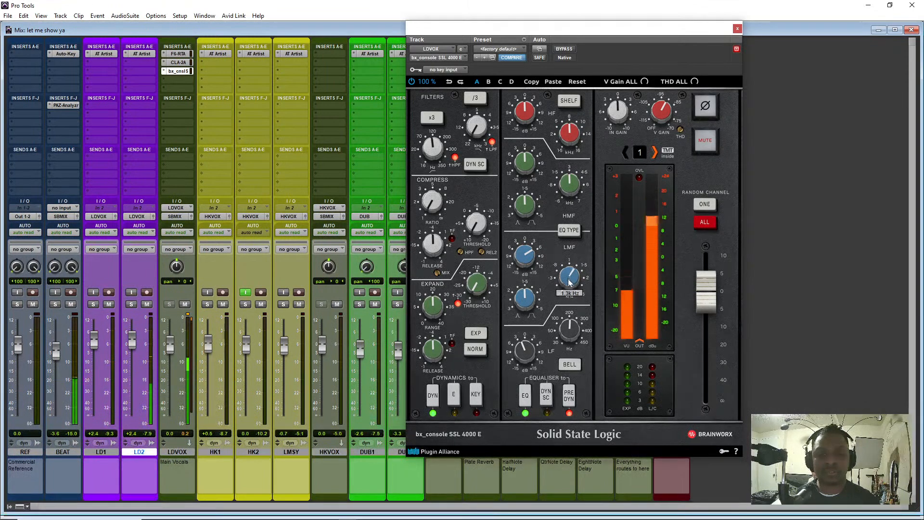
pyautogui.scroll(-1, 572, 282)
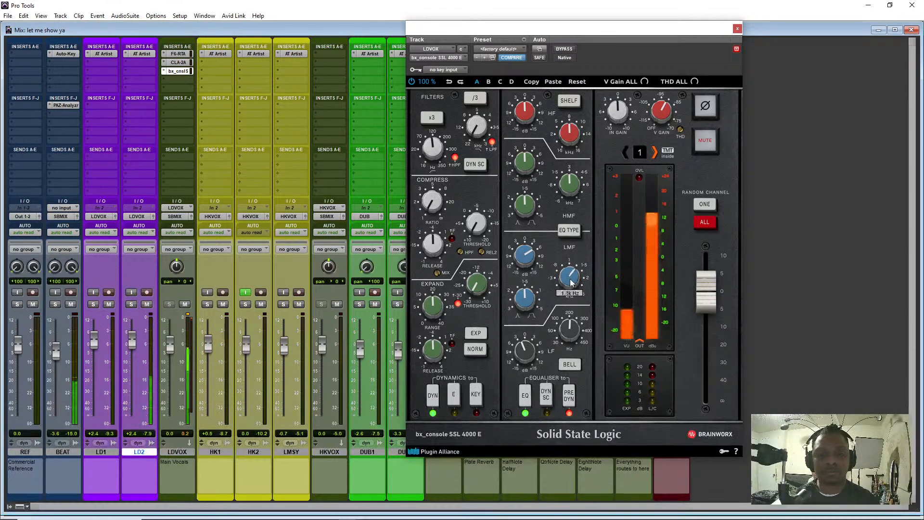
pyautogui.scroll(2, 571, 279)
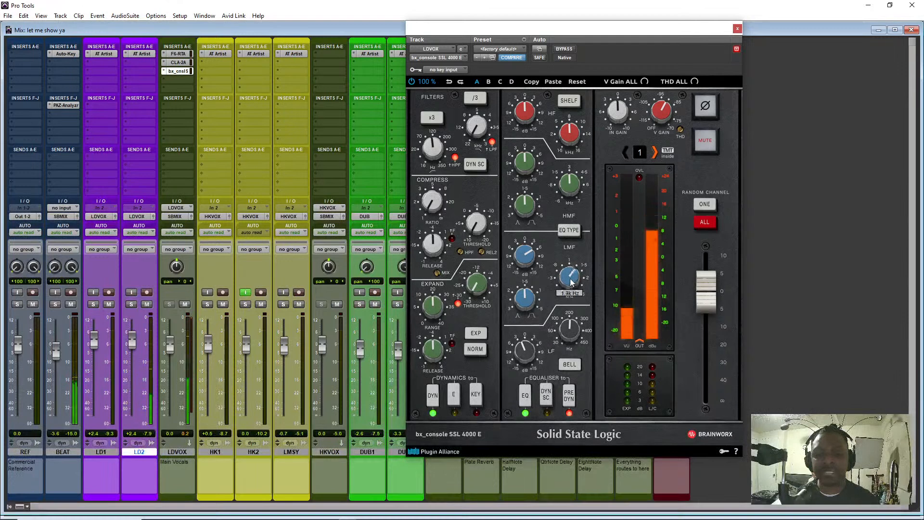
pyautogui.moveTo(570, 274); pyautogui.dragTo(522, 283)
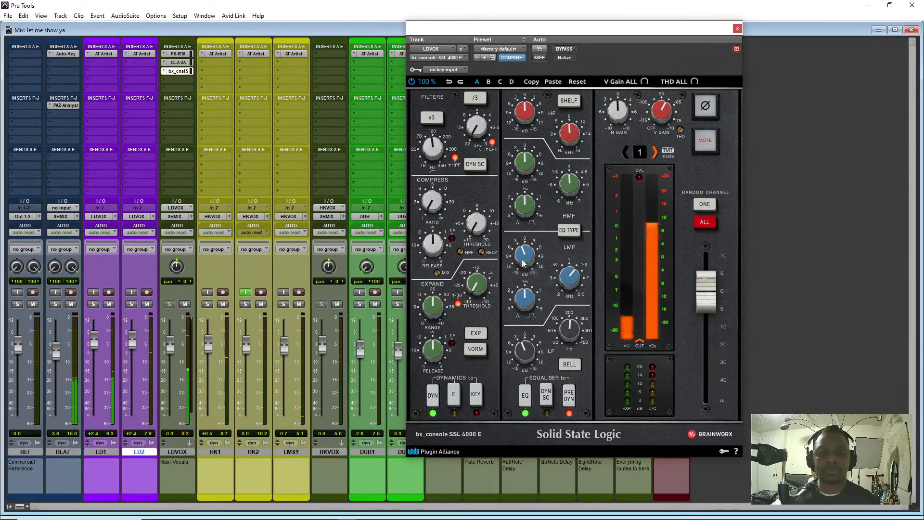
# Sweep the HMF band with a boost and settle on a slight cut during playback, and boost the HF gain
pyautogui.moveTo(527, 168)
pyautogui.moveTo(527, 166); pyautogui.dragTo(526, 144)
pyautogui.moveTo(569, 190)
pyautogui.mouseDown()
pyautogui.moveTo(570, 177)
pyautogui.moveTo(568, 186)
pyautogui.mouseUp()
pyautogui.moveTo(525, 162); pyautogui.dragTo(528, 192)
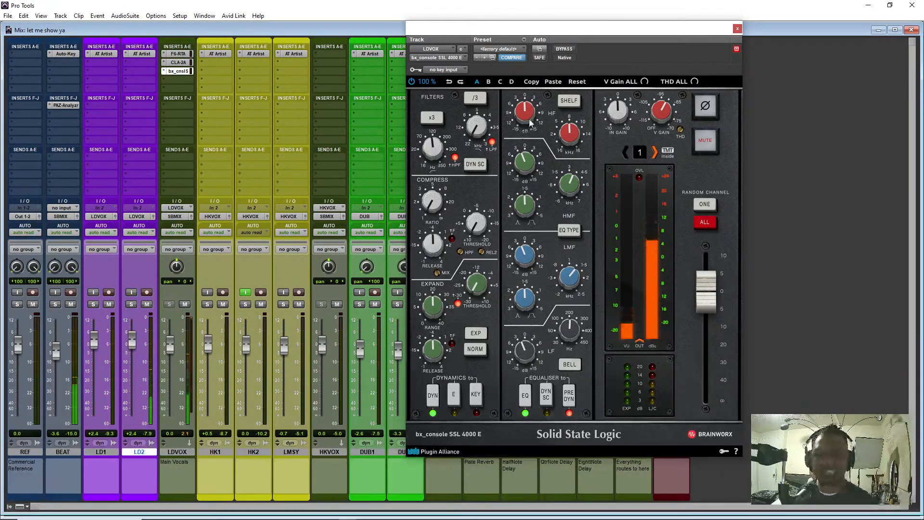
pyautogui.moveTo(530, 114); pyautogui.dragTo(531, 98)
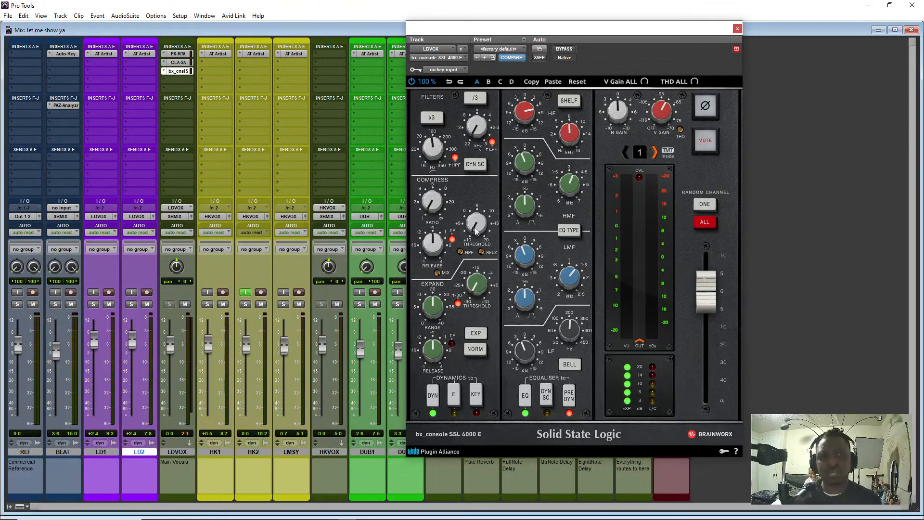
# Raise the SSL 4000 E compressor's ratio and lower its threshold
pyautogui.moveTo(478, 231)
pyautogui.mouseDown()
pyautogui.moveTo(476, 214)
pyautogui.moveTo(475, 240)
pyautogui.mouseUp()
pyautogui.moveTo(432, 209); pyautogui.dragTo(427, 177)
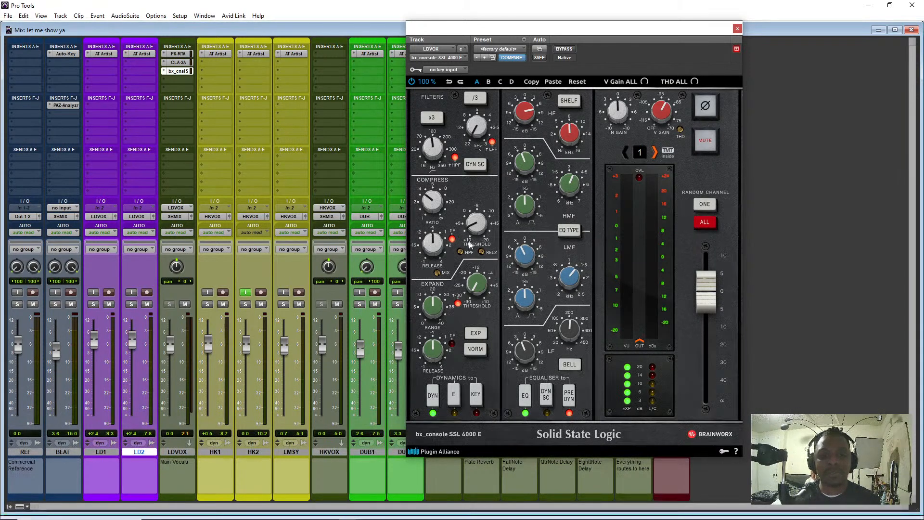
pyautogui.moveTo(478, 232); pyautogui.dragTo(478, 221)
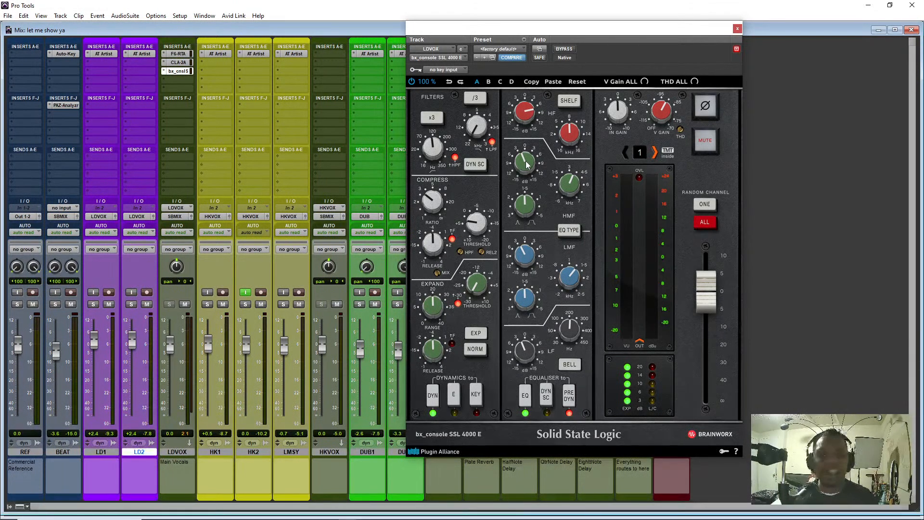
# Turn the HF band's frequency on the SSL 4000 E up to its maximum
pyautogui.moveTo(575, 146); pyautogui.dragTo(571, 99)
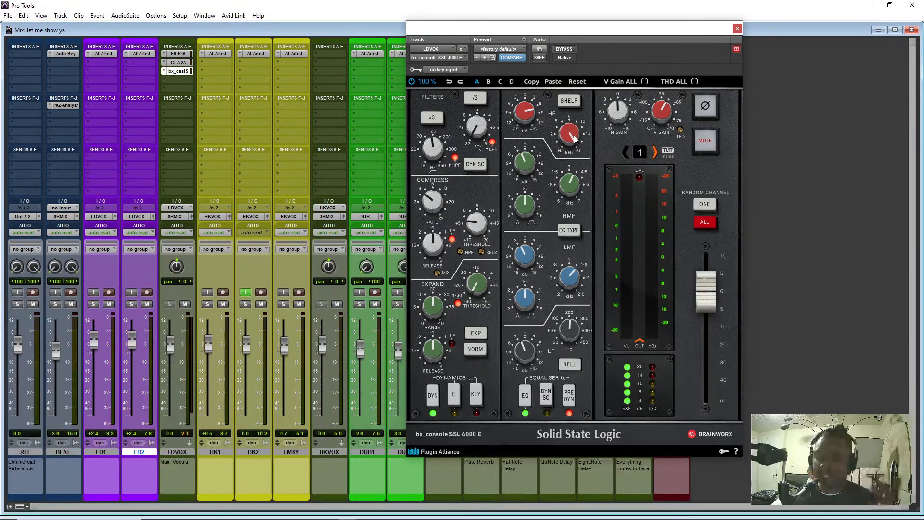
# Reset the SSL 4000 E HF band's frequency to its default and move the plug-in window to uncover the right-hand mixer channels
pyautogui.keyDown('alt'); pyautogui.click(573, 138); pyautogui.keyUp('alt')
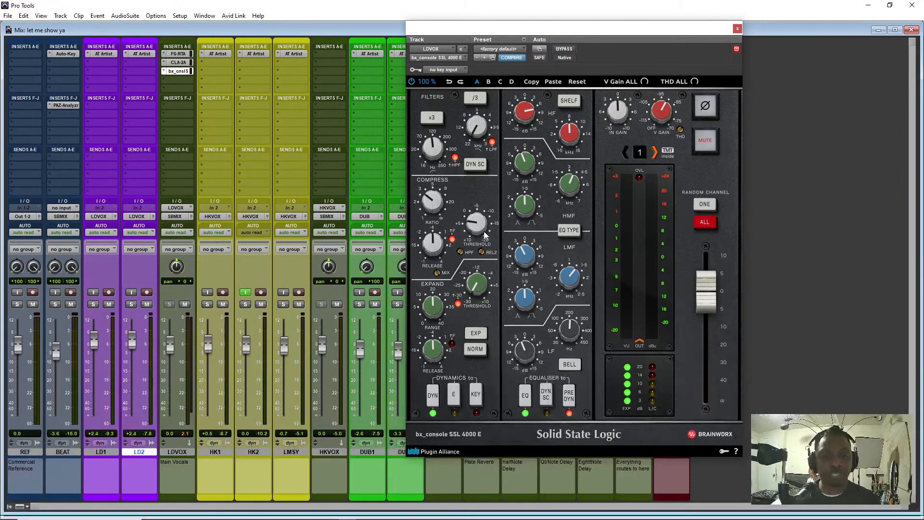
pyautogui.moveTo(492, 30); pyautogui.dragTo(314, 1)
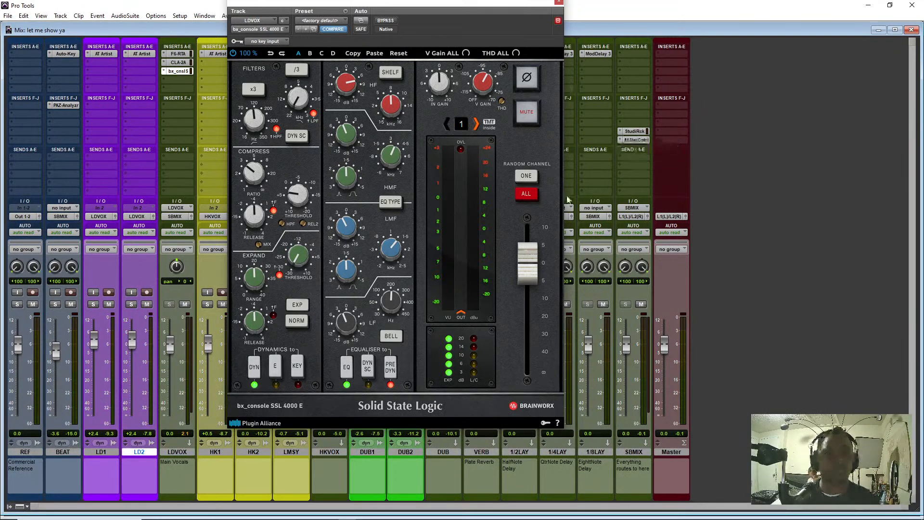
# Lower the SSL 4000 E compressor's threshold during playback and switch off its fast attack
pyautogui.press('space')
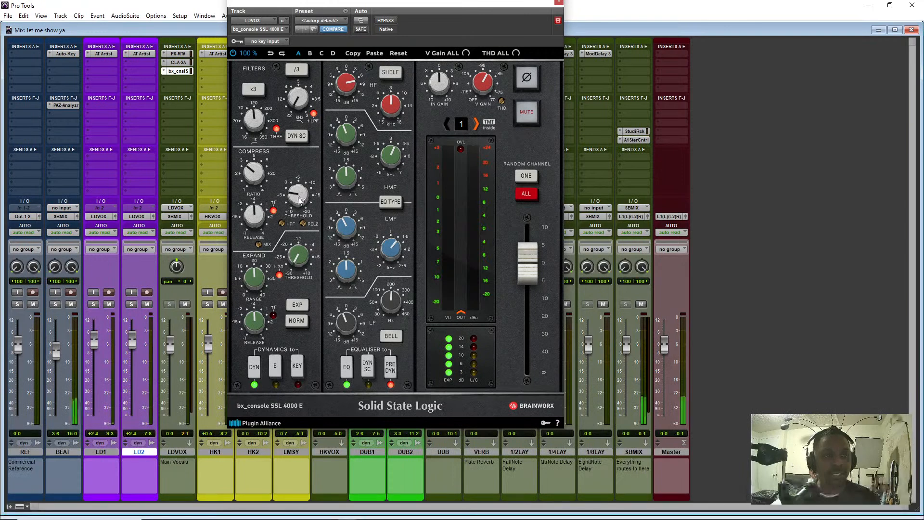
pyautogui.moveTo(297, 196); pyautogui.dragTo(296, 183)
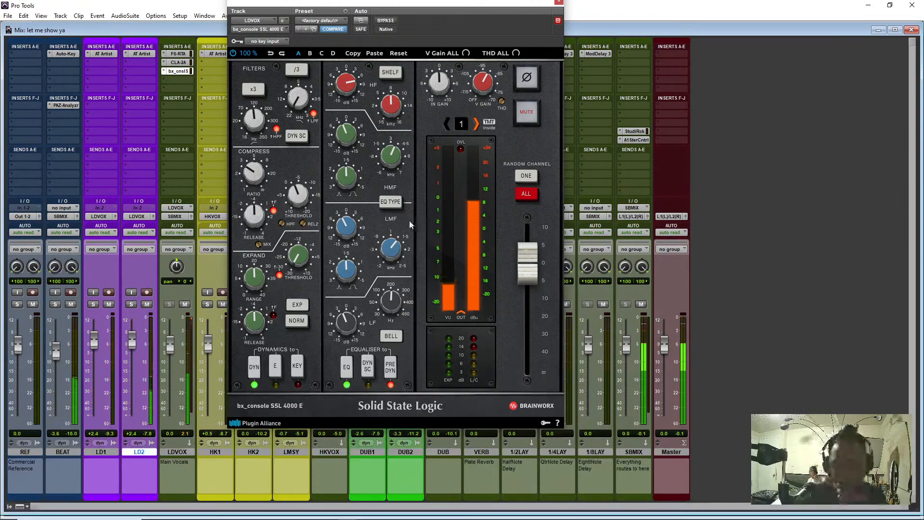
pyautogui.moveTo(309, 191)
pyautogui.moveTo(308, 191); pyautogui.dragTo(307, 206)
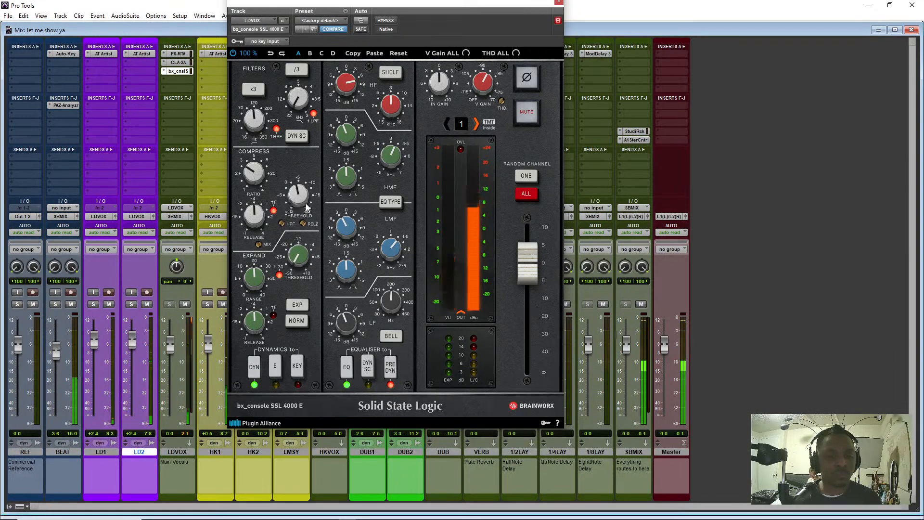
pyautogui.click(274, 210)
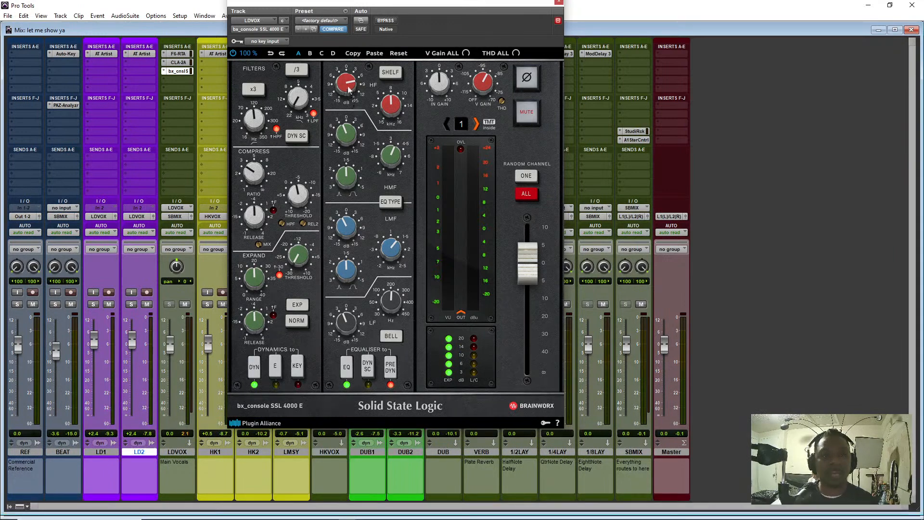
# Reduce the HF gain boost and compare the lead vocal with the SSL 4000 E bypassed and active
pyautogui.moveTo(349, 89); pyautogui.dragTo(347, 99)
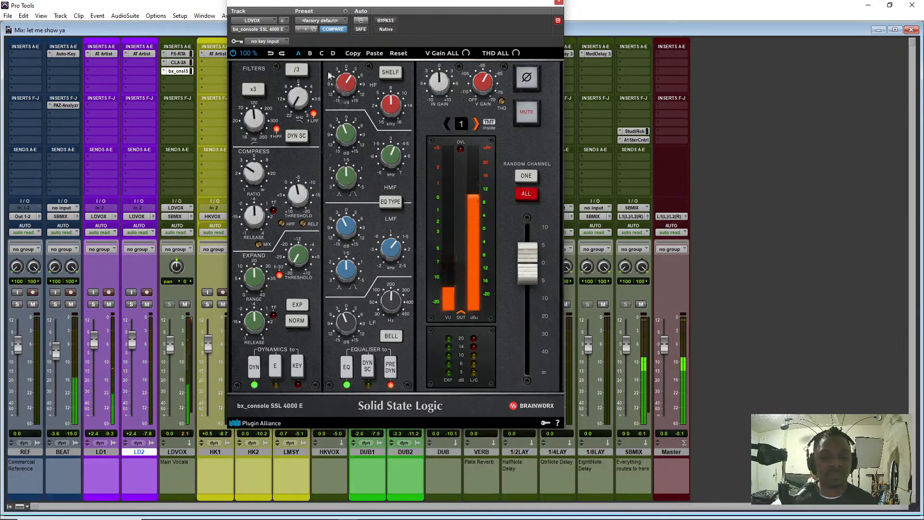
pyautogui.moveTo(306, 194)
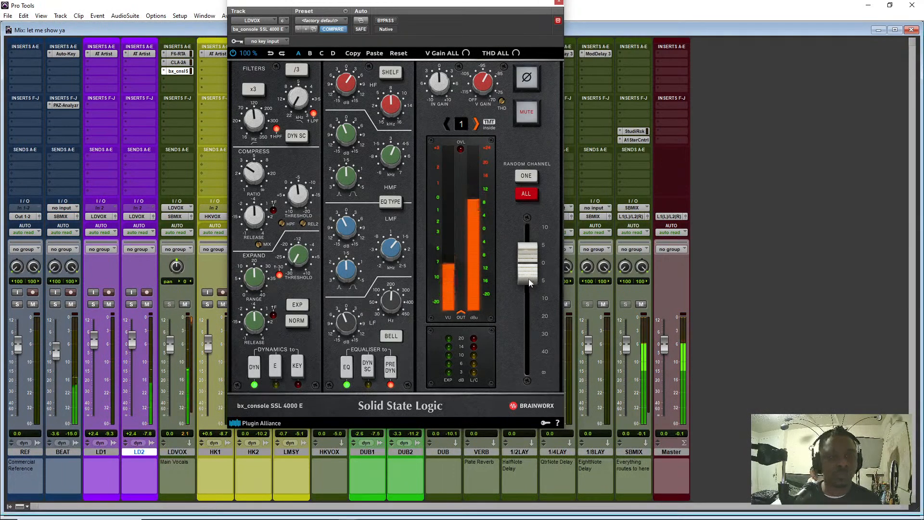
pyautogui.click(385, 21)
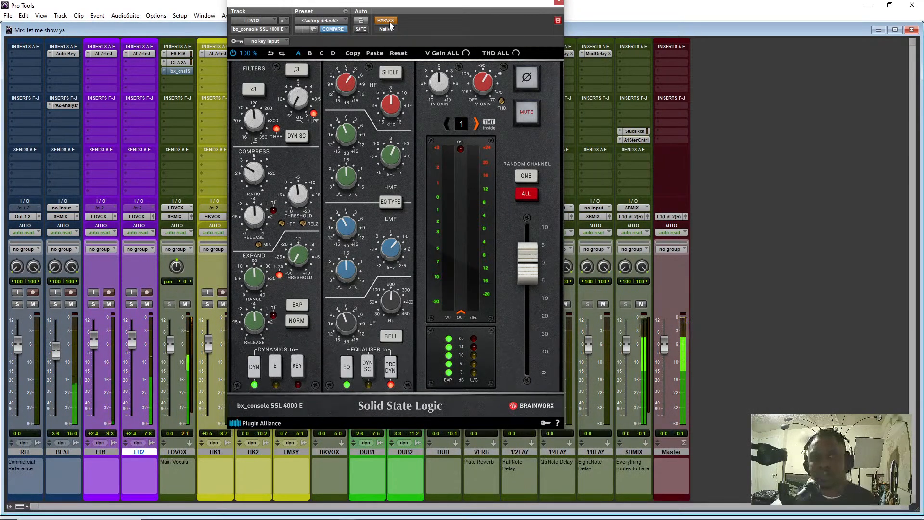
pyautogui.click(387, 21)
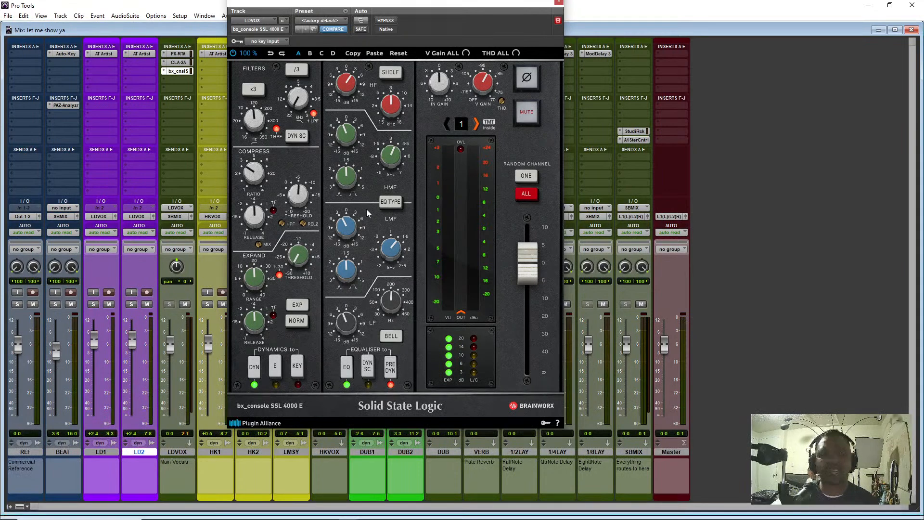
# Raise the SSL 4000 E output fader slightly and close the plug-in window
pyautogui.moveTo(532, 271); pyautogui.dragTo(534, 268)
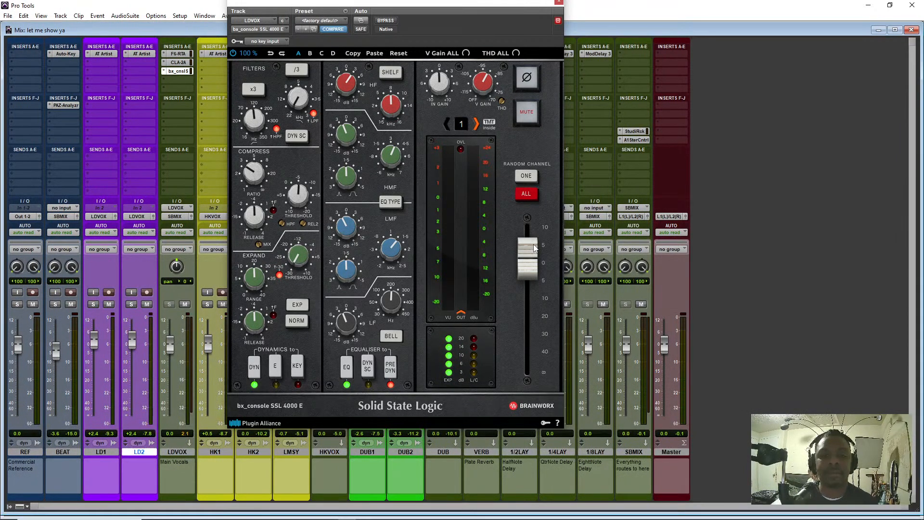
pyautogui.click(559, 3)
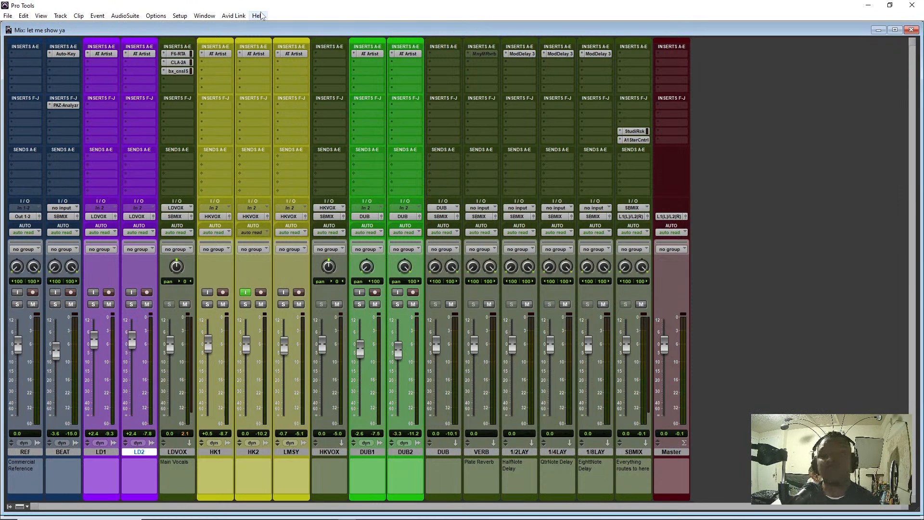
# Insert the mono DeEsser in the free slot after bx_console on LDVOX and set its frequency to 6300
pyautogui.click(182, 85)
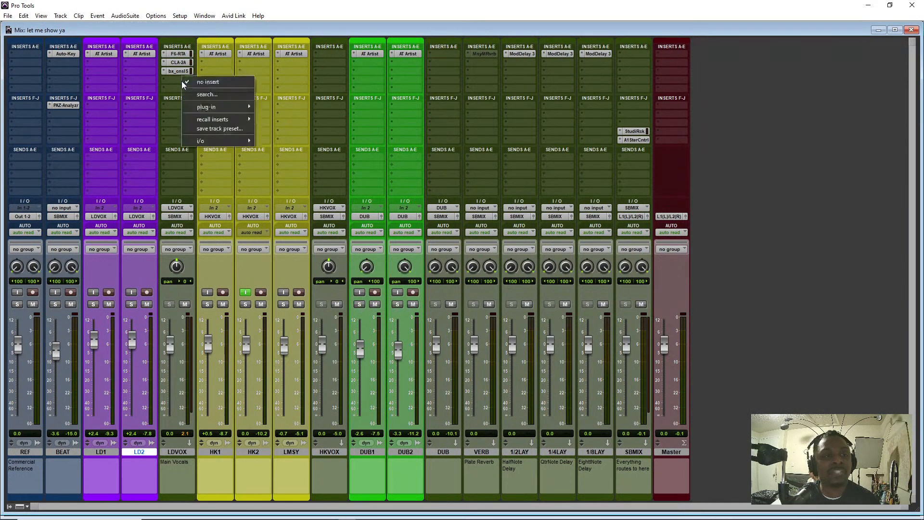
pyautogui.click(206, 94)
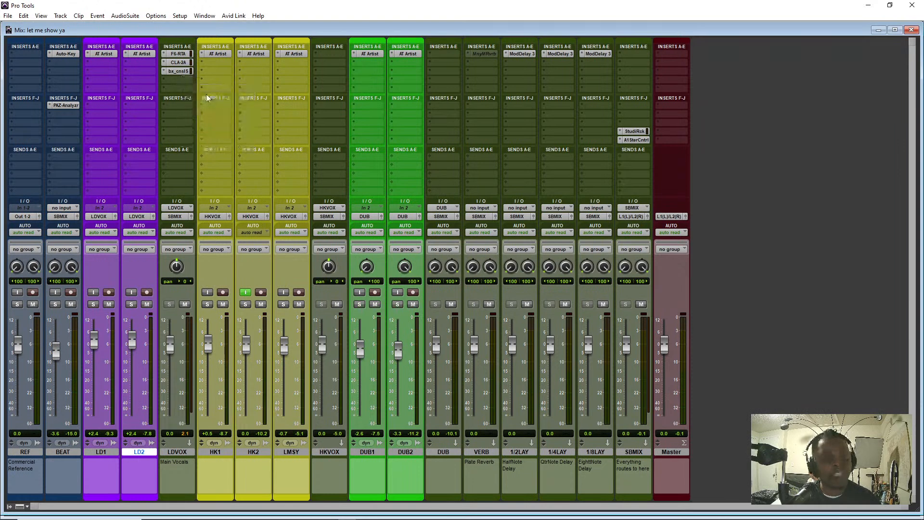
pyautogui.write('dee')
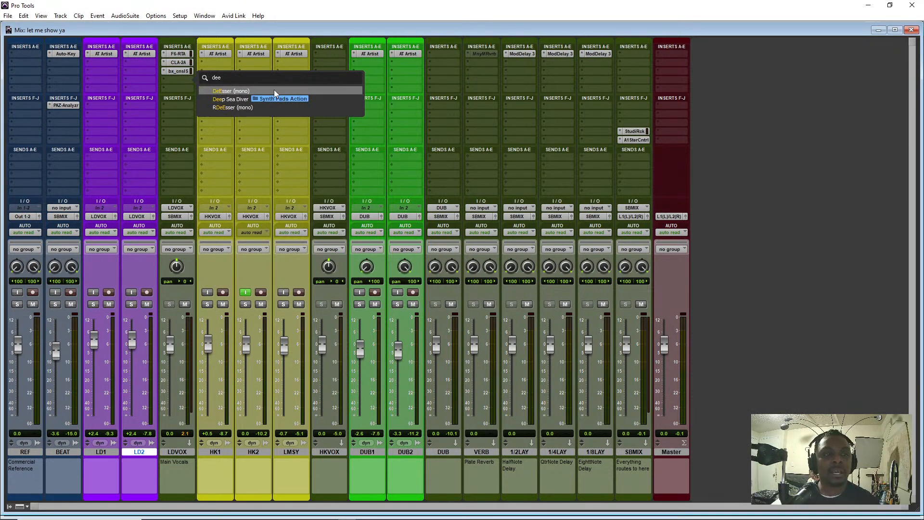
pyautogui.click(274, 90)
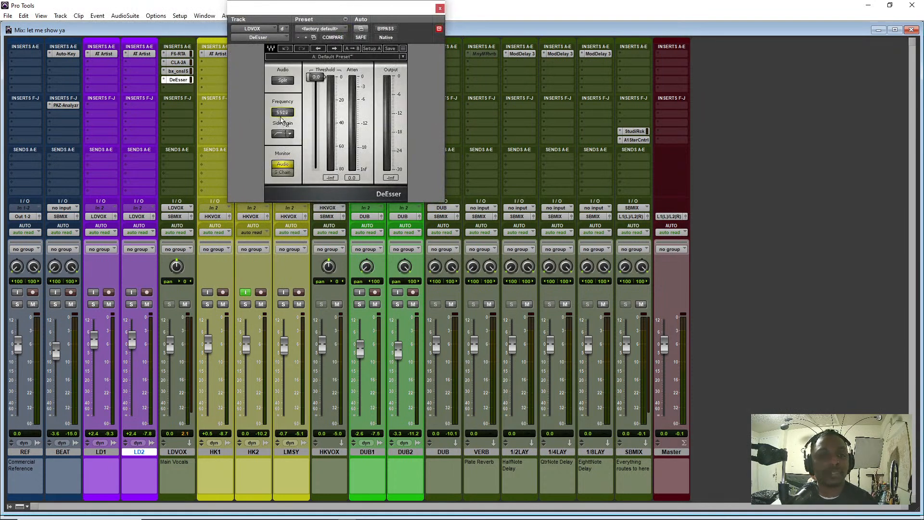
pyautogui.click(283, 112)
pyautogui.write('6300')
pyautogui.press('Return')
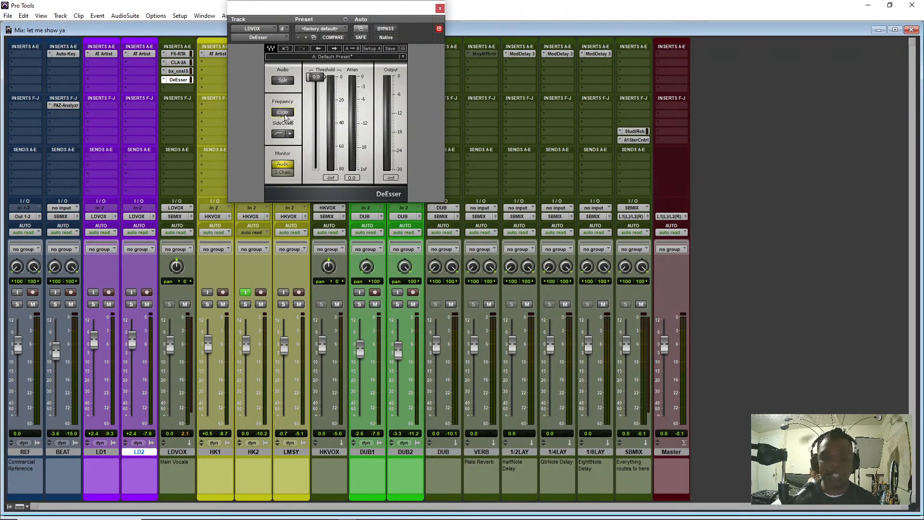
# Lower the DeEsser's threshold to about -22.5, fine-tuning it during playback
pyautogui.moveTo(324, 77); pyautogui.dragTo(325, 88)
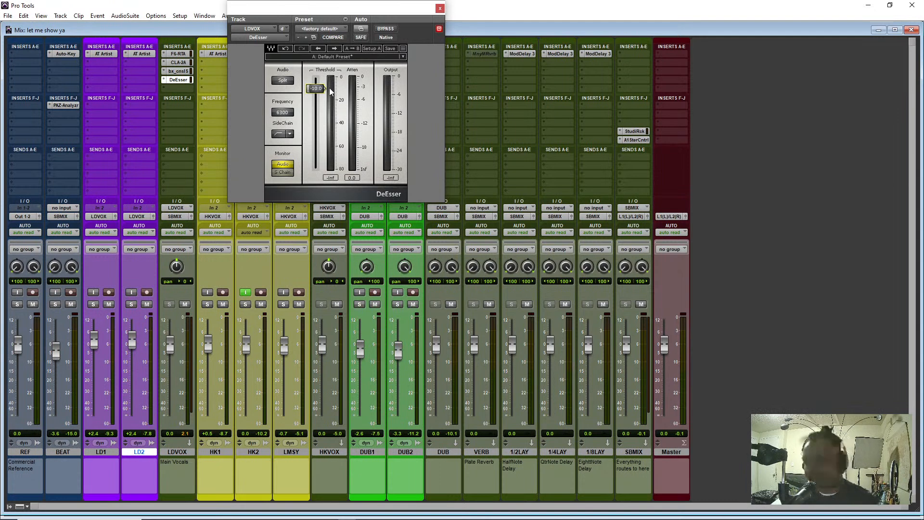
pyautogui.moveTo(321, 89); pyautogui.dragTo(323, 104)
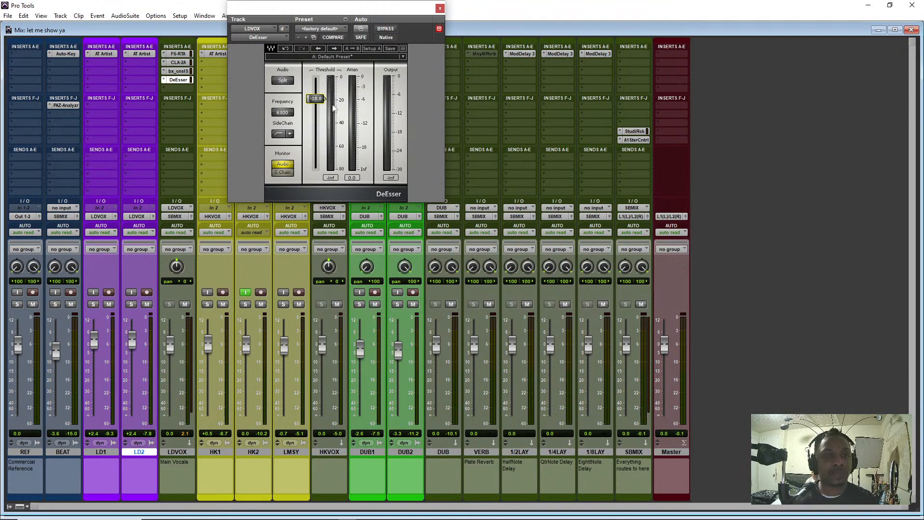
pyautogui.moveTo(316, 99); pyautogui.dragTo(316, 100)
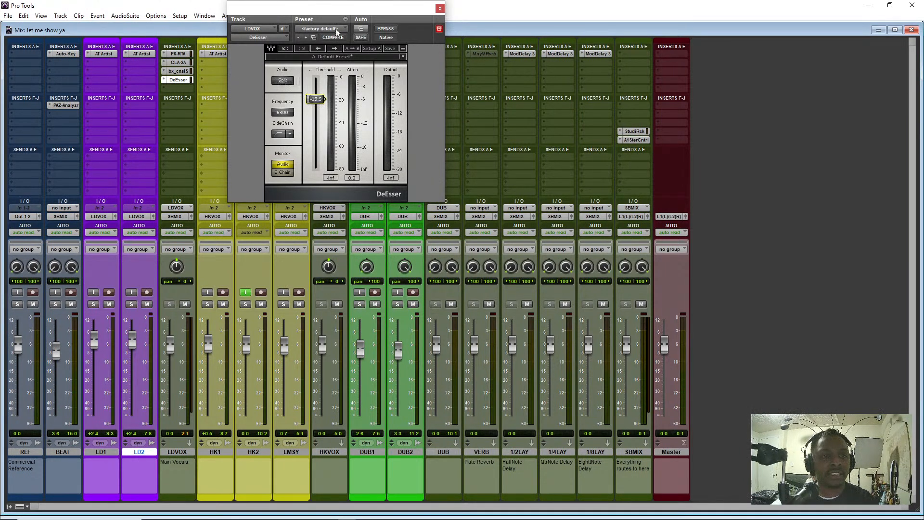
pyautogui.press('space')
pyautogui.moveTo(317, 99); pyautogui.dragTo(317, 109)
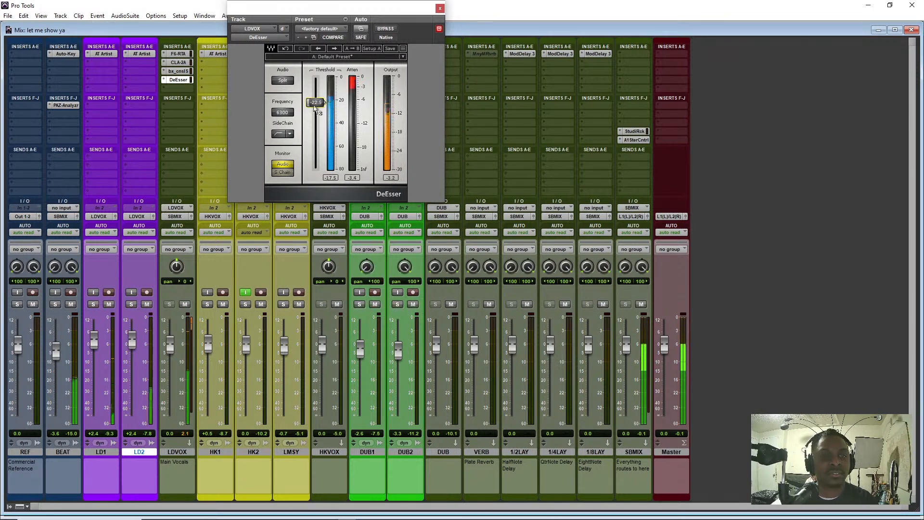
# Lower the bx_console SSL 4000 E output fader on LDVOX slightly during playback and recheck the DeEsser
pyautogui.click(178, 71)
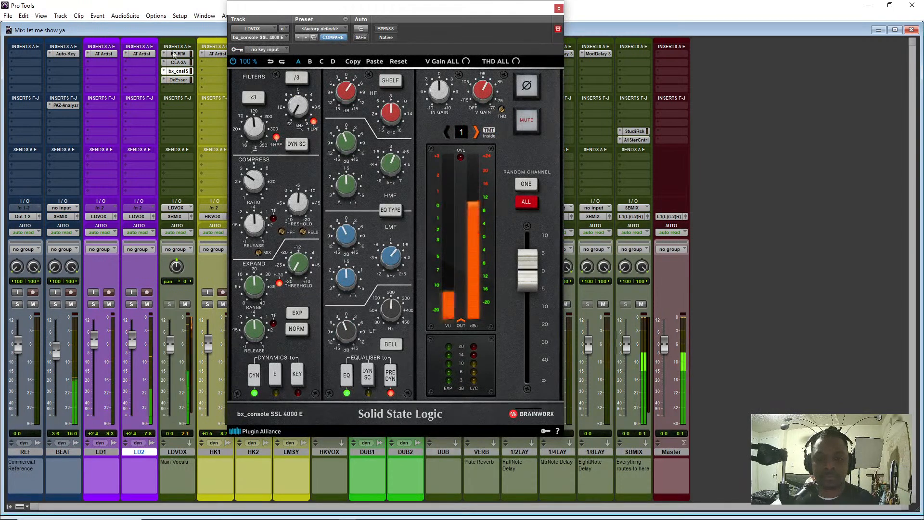
pyautogui.moveTo(187, 80)
pyautogui.mouseDown()
pyautogui.moveTo(187, 54)
pyautogui.moveTo(187, 80)
pyautogui.mouseUp()
pyautogui.moveTo(530, 272); pyautogui.dragTo(530, 273)
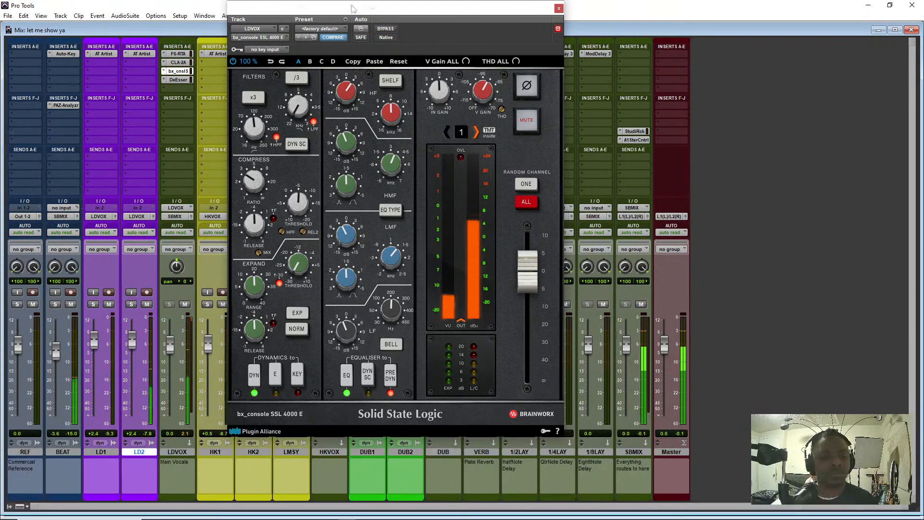
pyautogui.moveTo(186, 80)
pyautogui.mouseDown()
pyautogui.moveTo(186, 54)
pyautogui.moveTo(186, 80)
pyautogui.mouseUp()
pyautogui.click(179, 79)
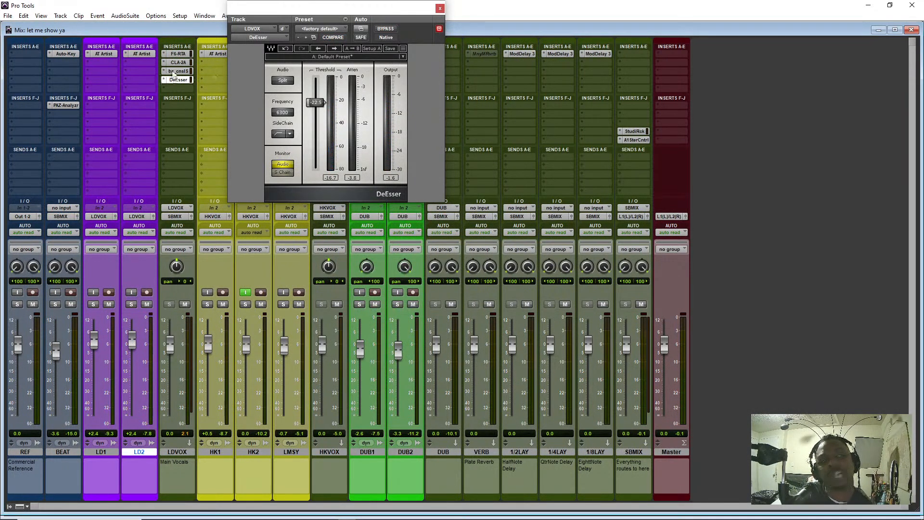
pyautogui.click(177, 71)
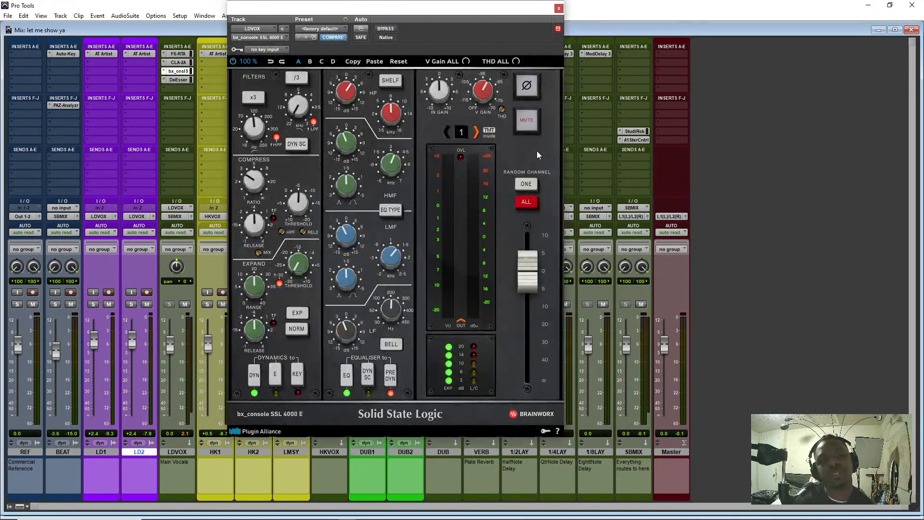
pyautogui.click(558, 9)
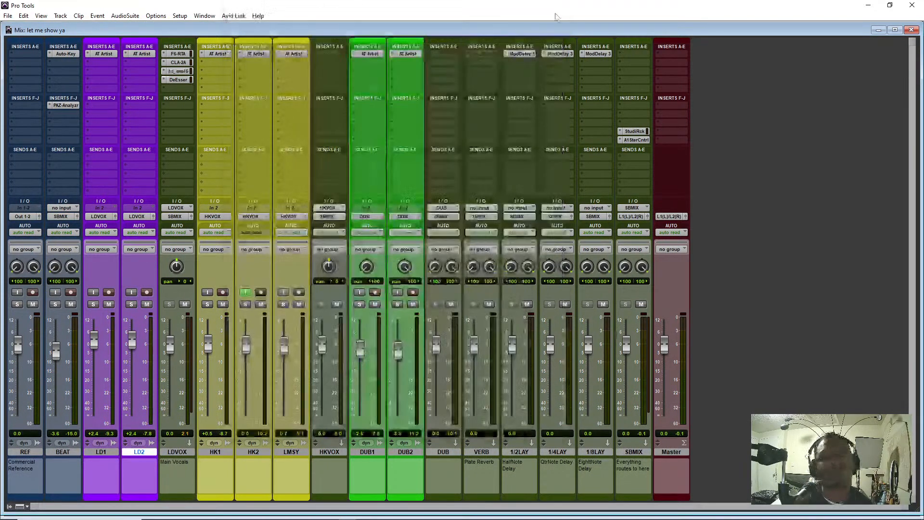
# Insert the mono RVox compressor in the slot after the DeEsser on LDVOX
pyautogui.click(173, 88)
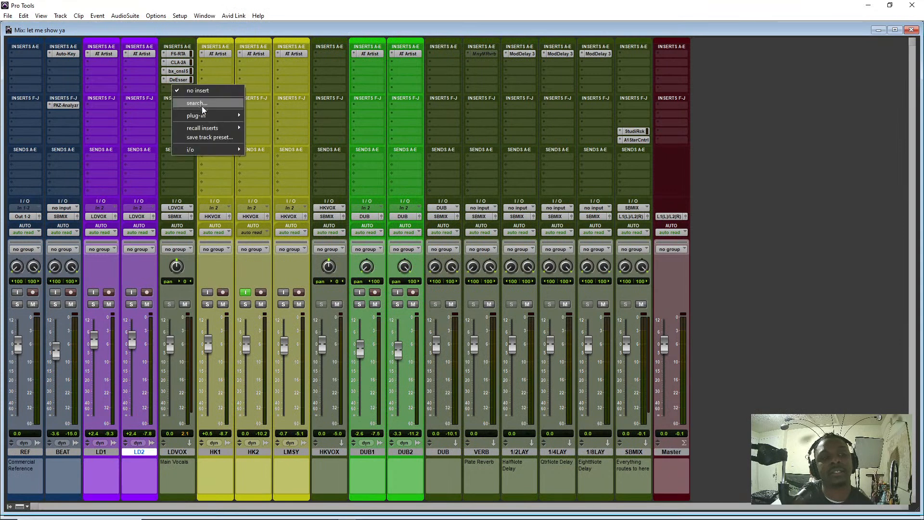
pyautogui.click(201, 106)
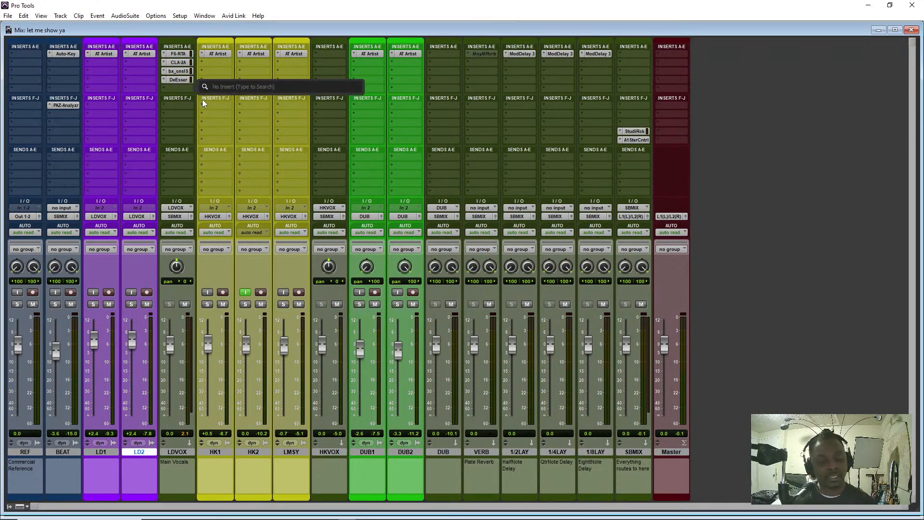
pyautogui.write('rvox')
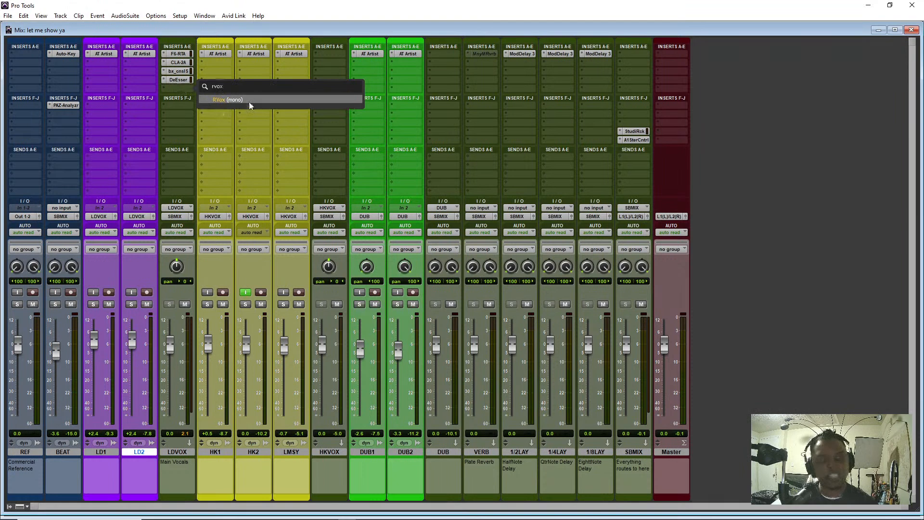
pyautogui.click(250, 100)
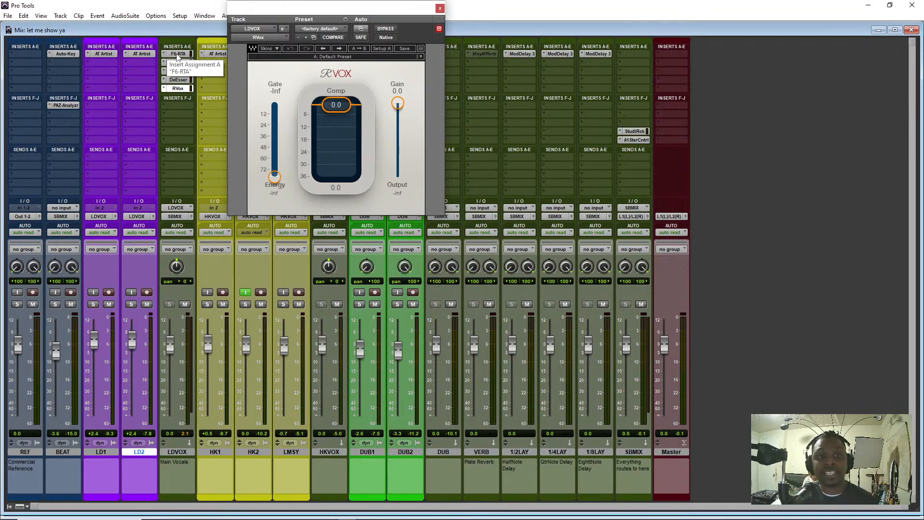
# Review the F6-RTA EQ curve on LDVOX and reopen RVox, selecting its Comp control
pyautogui.click(177, 53)
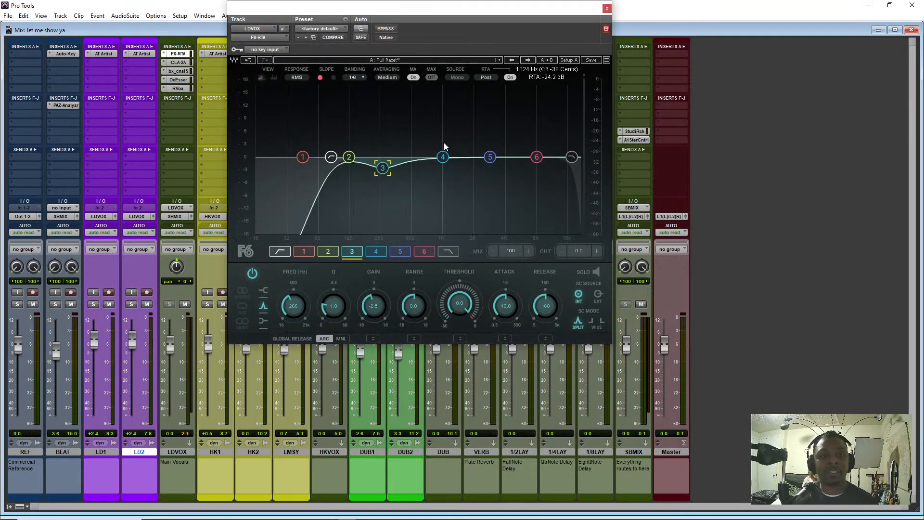
pyautogui.click(607, 8)
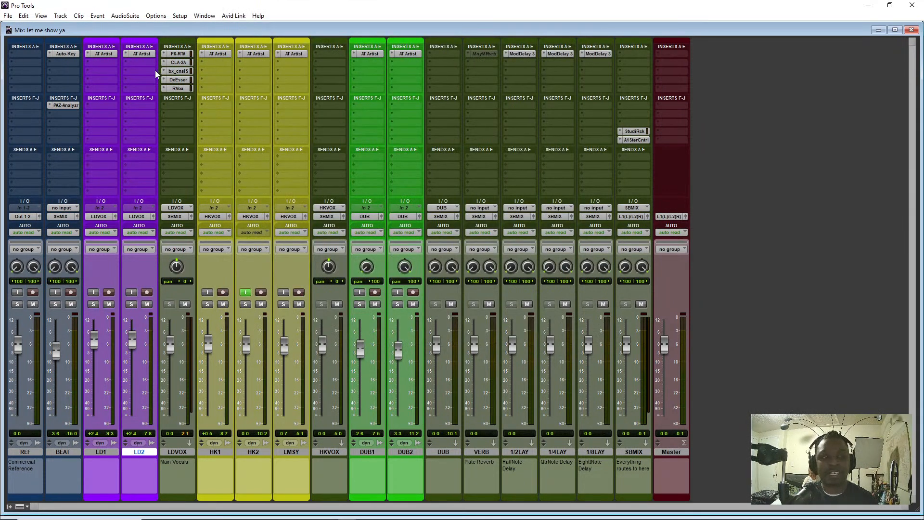
pyautogui.click(179, 89)
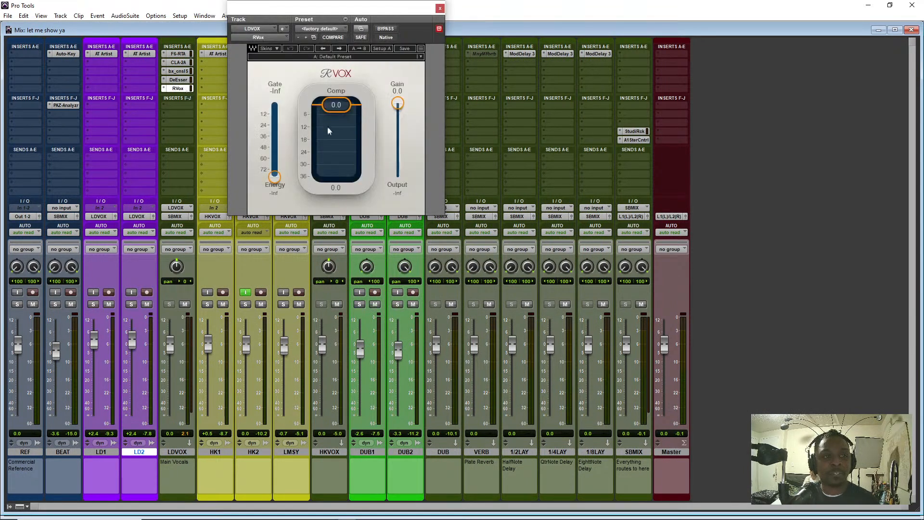
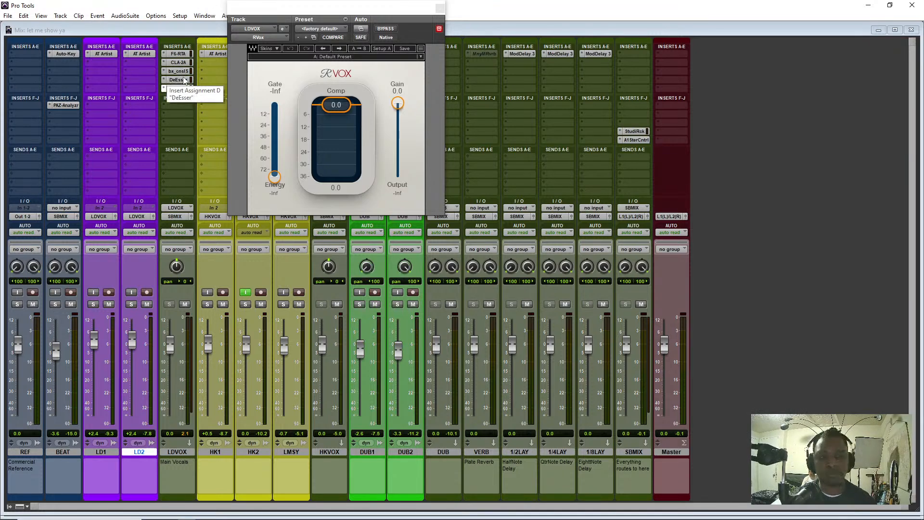
pyautogui.click(339, 111)
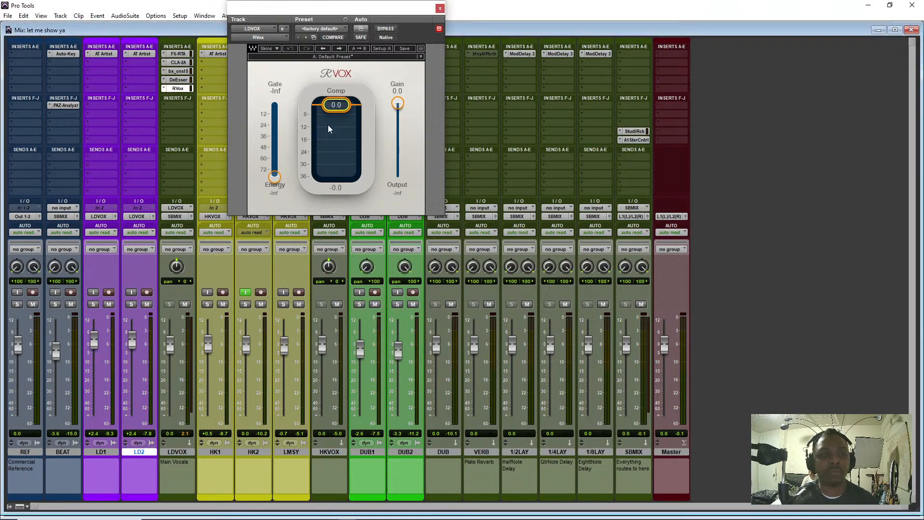
# Set RVox compression on LDVOX to -1.6 and gain to -1.2 during playback, comparing with the plug-in bypassed
pyautogui.press('space')
pyautogui.moveTo(339, 106); pyautogui.dragTo(340, 113)
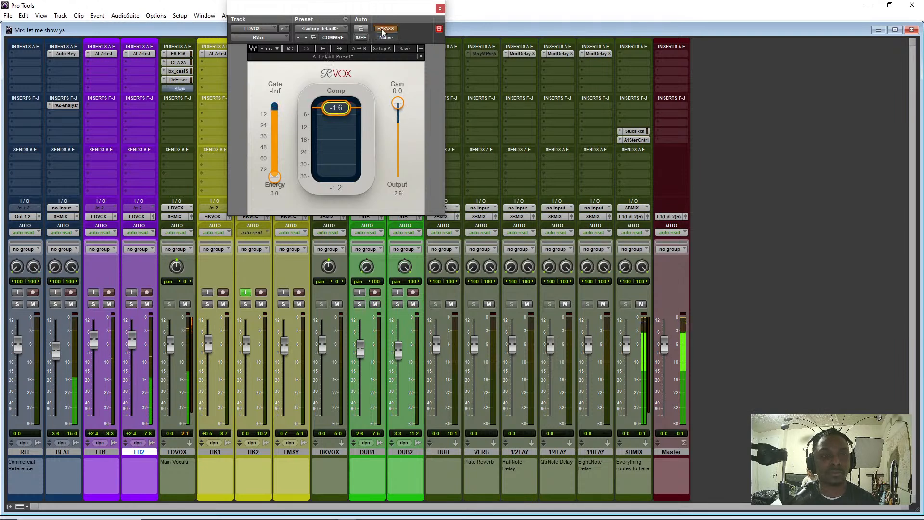
pyautogui.moveTo(397, 103); pyautogui.dragTo(398, 105)
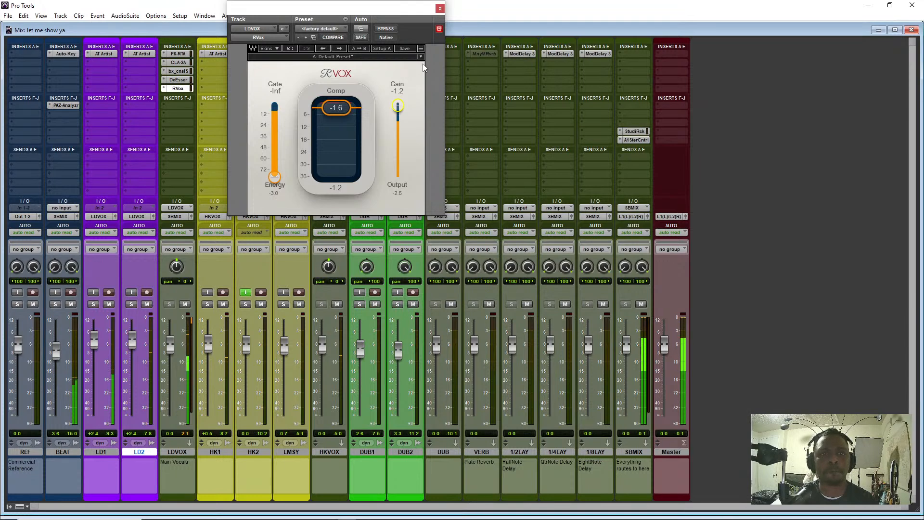
# Lower the LDVOX DeEsser's frequency to 5773 while monitoring its sidechain, and return the monitor to Audio
pyautogui.click(181, 80)
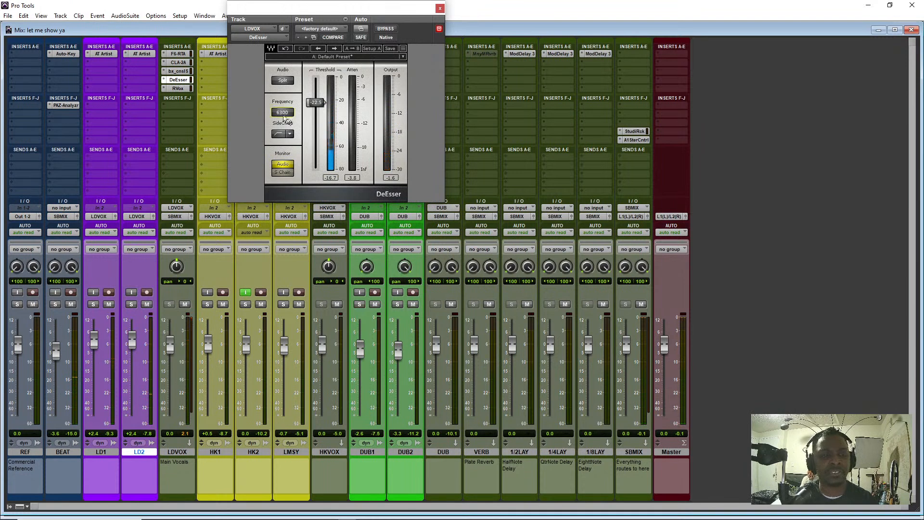
pyautogui.click(183, 87)
pyautogui.click(178, 80)
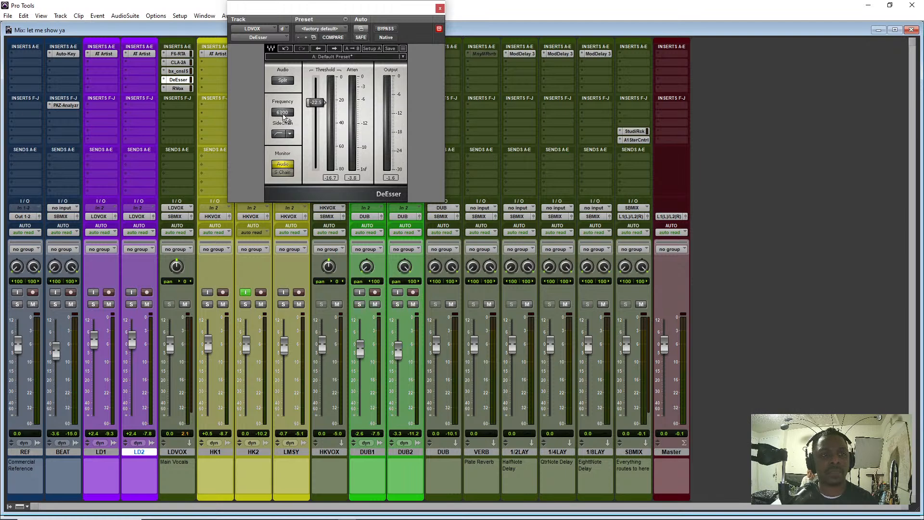
pyautogui.click(284, 172)
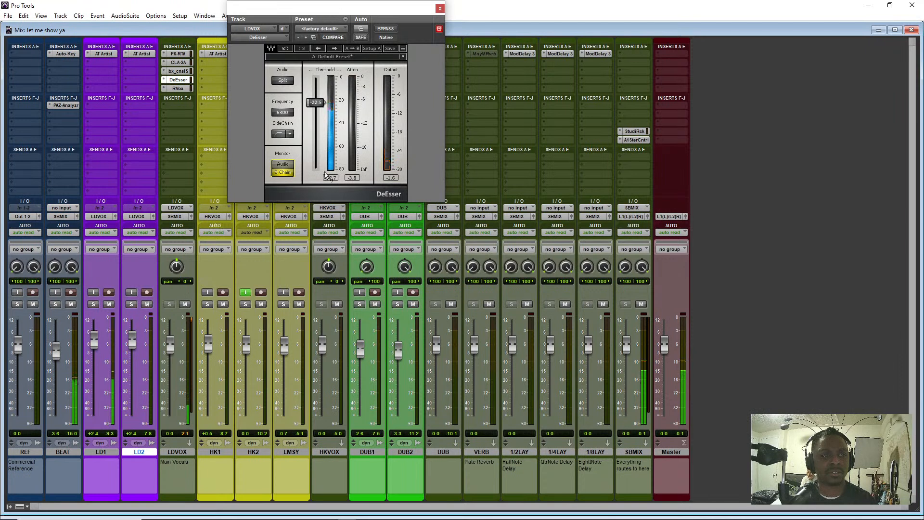
pyautogui.moveTo(283, 112); pyautogui.dragTo(315, 103)
pyautogui.press('space')
pyautogui.click(283, 164)
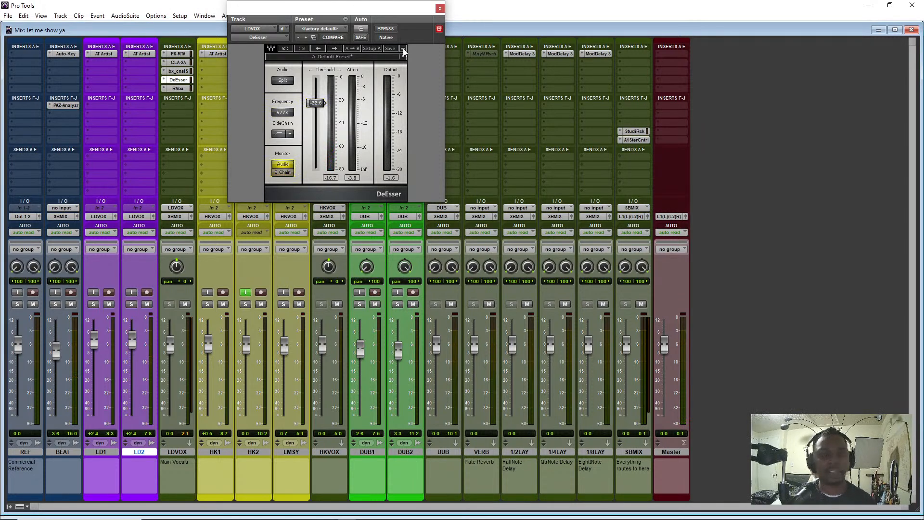
# Review the DeEsser and RVox settings on LDVOX and close the plug-in window
pyautogui.click(440, 8)
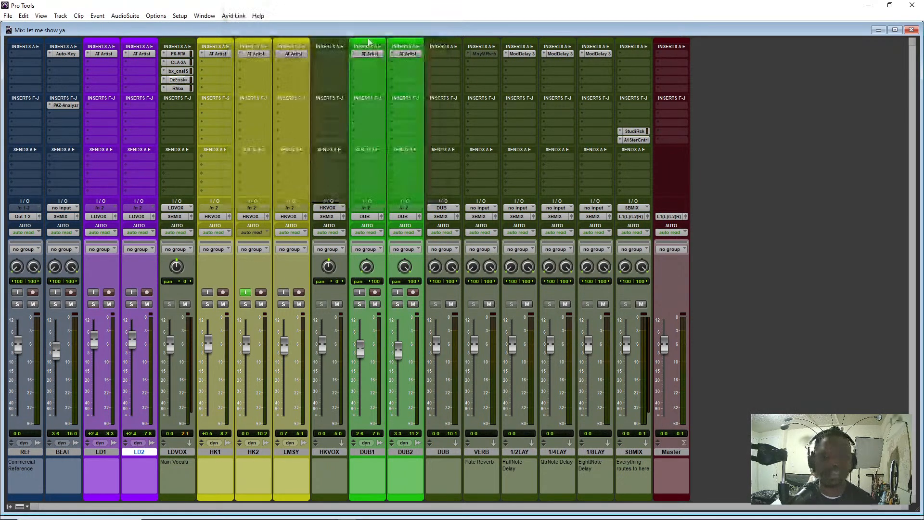
pyautogui.click(192, 81)
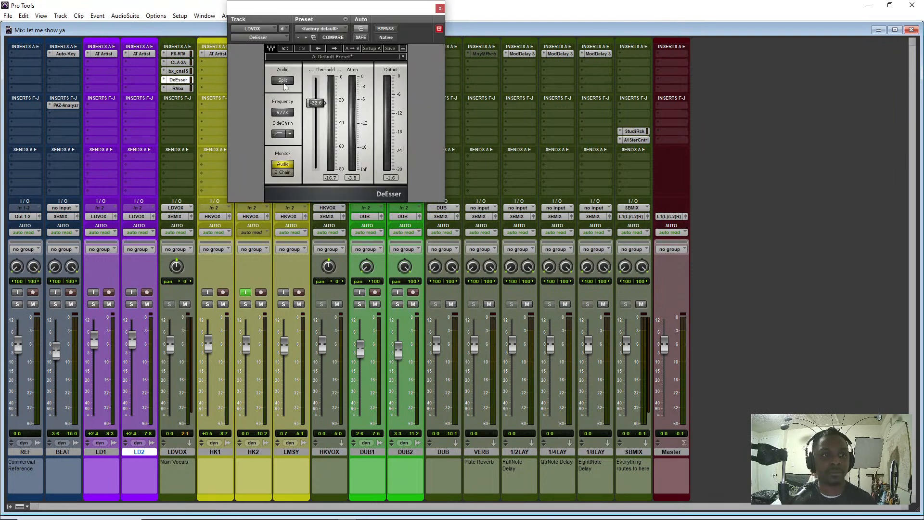
pyautogui.click(440, 9)
pyautogui.click(178, 88)
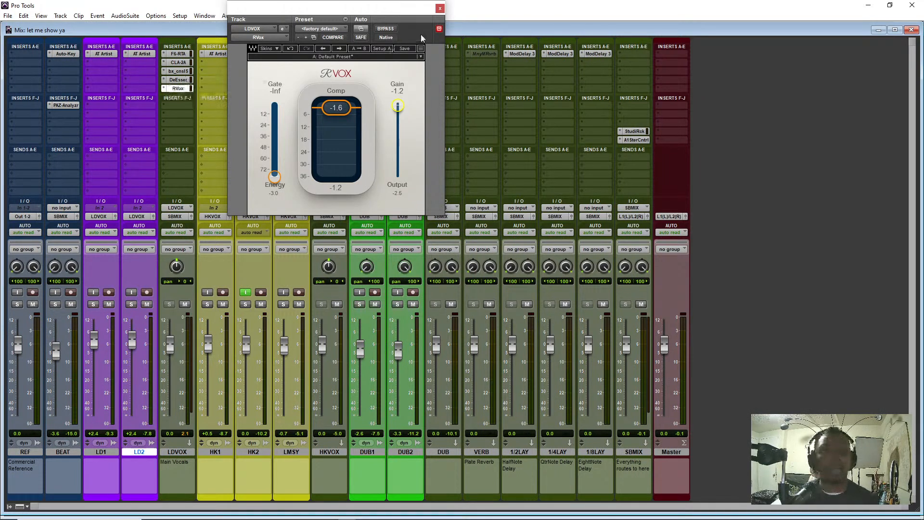
pyautogui.click(440, 9)
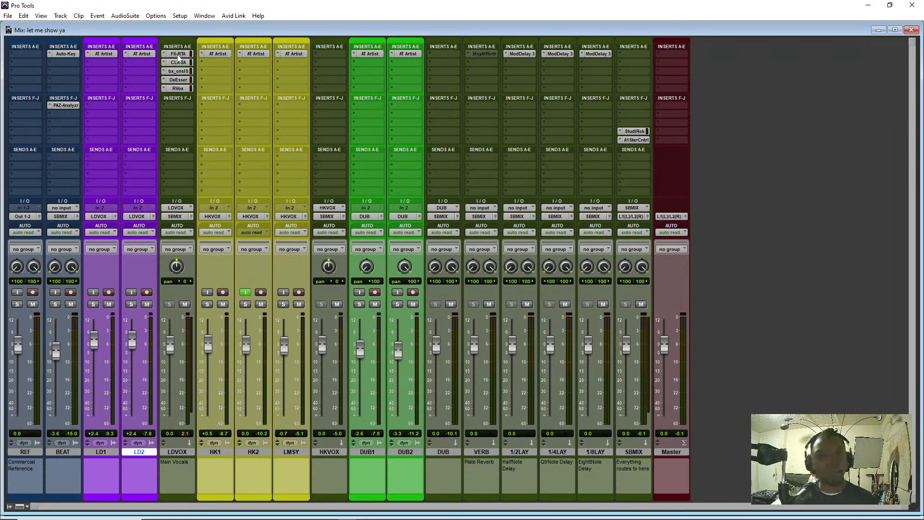
# Copy the F6-RTA, CLA-2A, bx_console, DeEsser and RVox inserts from LDVOX to the same slots on HKVOX
pyautogui.moveTo(172, 56); pyautogui.dragTo(320, 54)
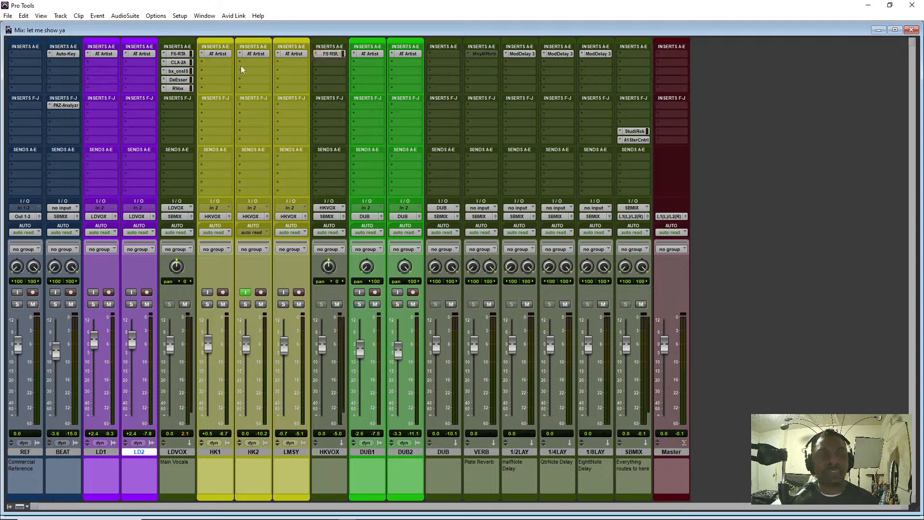
pyautogui.moveTo(178, 63); pyautogui.dragTo(335, 65)
pyautogui.moveTo(187, 77); pyautogui.dragTo(333, 79)
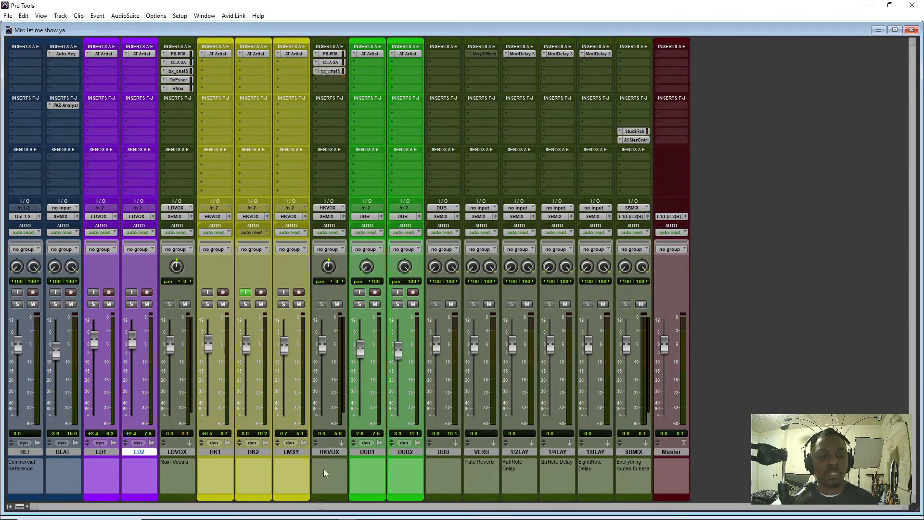
pyautogui.moveTo(178, 80); pyautogui.dragTo(331, 88)
pyautogui.moveTo(183, 91); pyautogui.dragTo(330, 94)
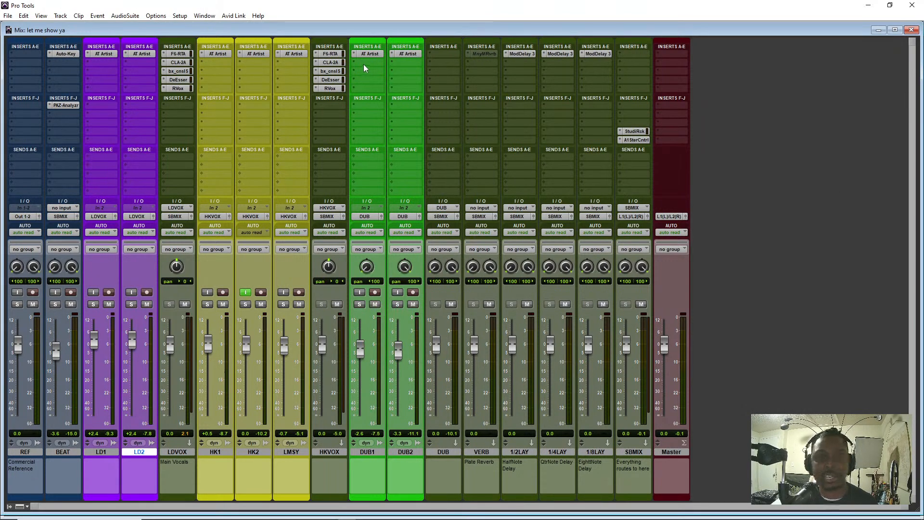
# Bypass A1SterCntrl on SBMIX and compare LDVOX with its inserts bypassed and re-enabled during playback
pyautogui.click(637, 140)
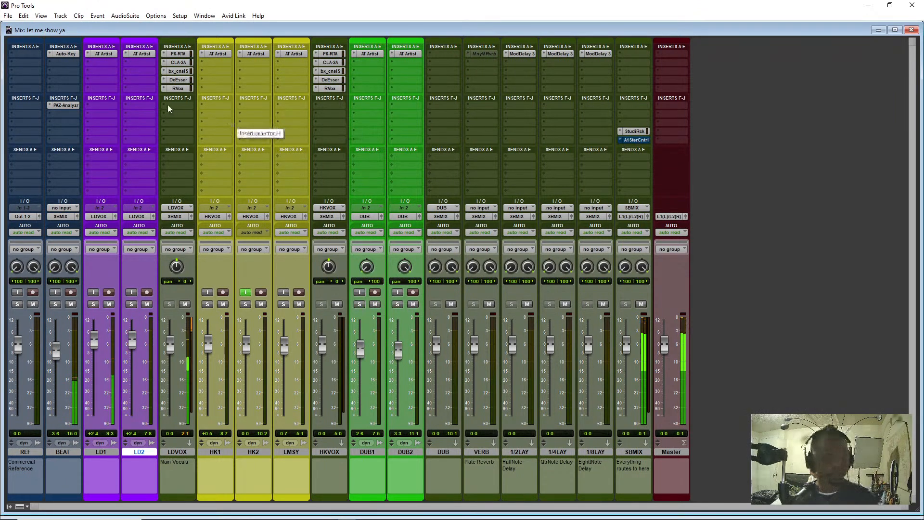
pyautogui.keyDown('ctrl'); pyautogui.keyDown('shift'); pyautogui.click(186, 55); pyautogui.keyUp('shift'); pyautogui.keyUp('ctrl')
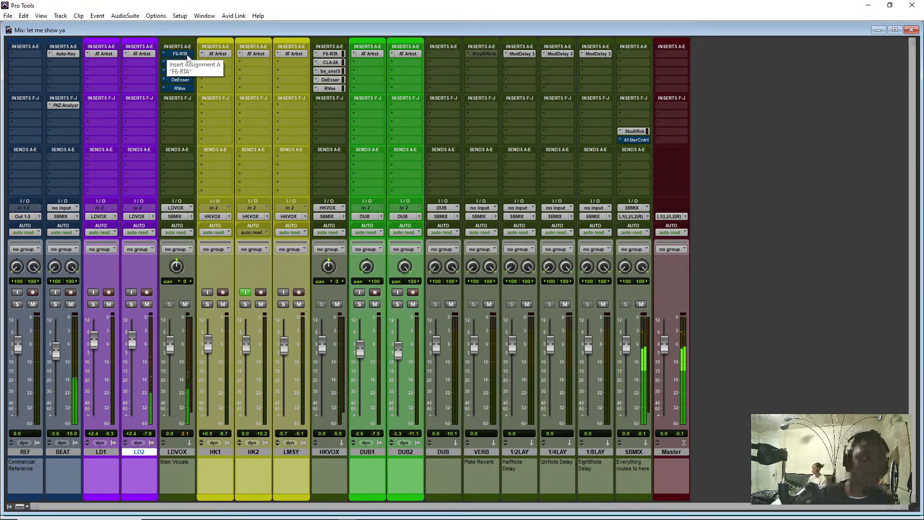
pyautogui.keyDown('ctrl'); pyautogui.keyDown('shift'); pyautogui.click(189, 54); pyautogui.keyUp('shift'); pyautogui.keyUp('ctrl')
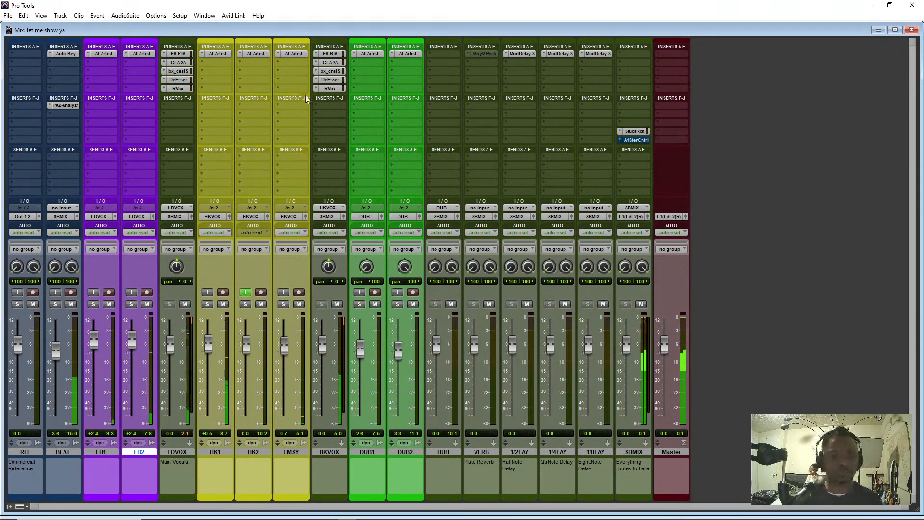
# Select the hook section from bar 17 to bar 33 across the tracks and play it
pyautogui.hotkey('ctrl', '=')
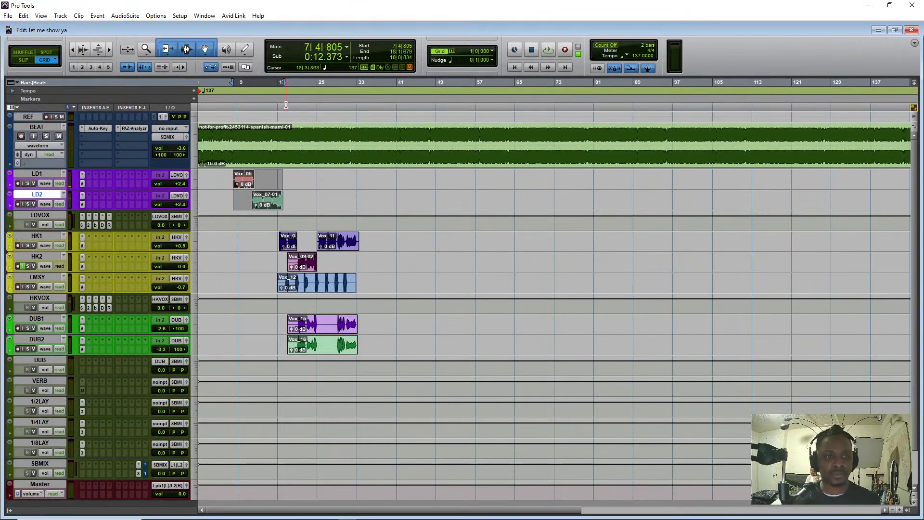
pyautogui.moveTo(278, 104); pyautogui.dragTo(358, 119)
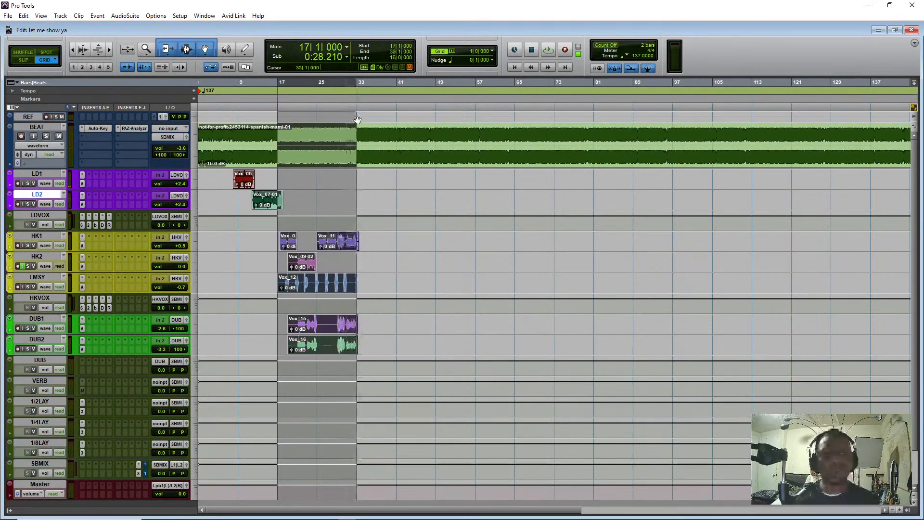
pyautogui.hotkey('ctrl', '=')
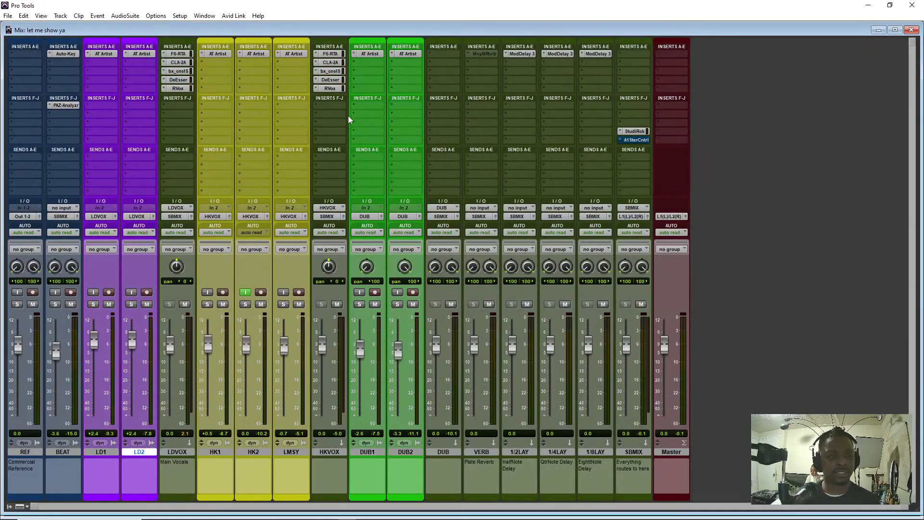
pyautogui.hotkey('ctrl', '=')
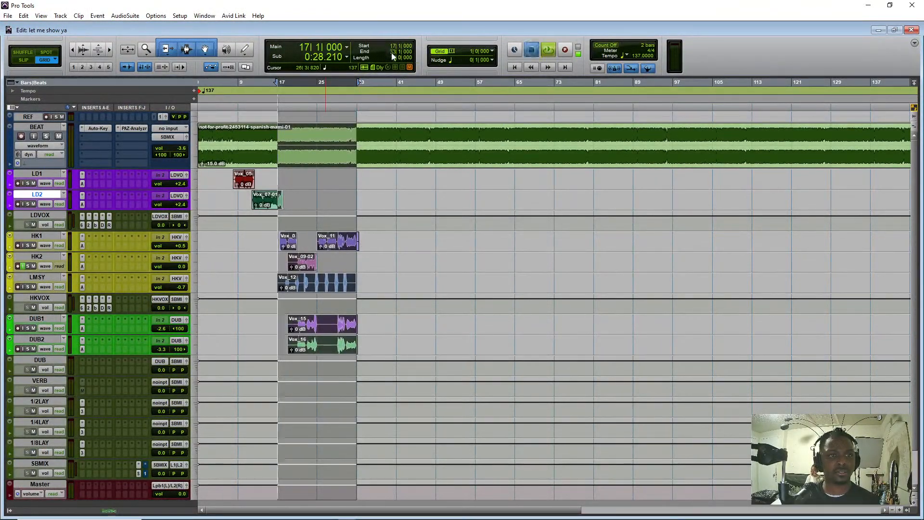
pyautogui.press('space')
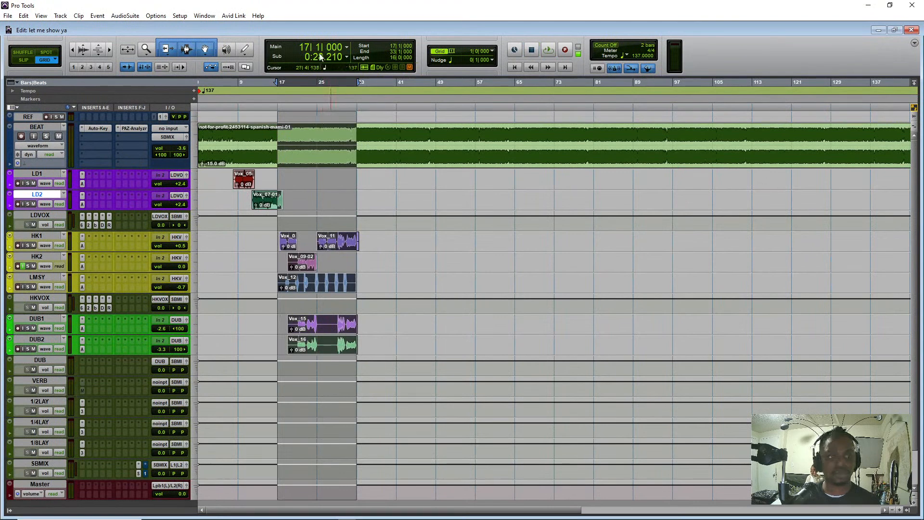
# Raise the LMSY fader in the mixer to about 0.0 and turn off input monitoring on HK2
pyautogui.hotkey('ctrl', '=')
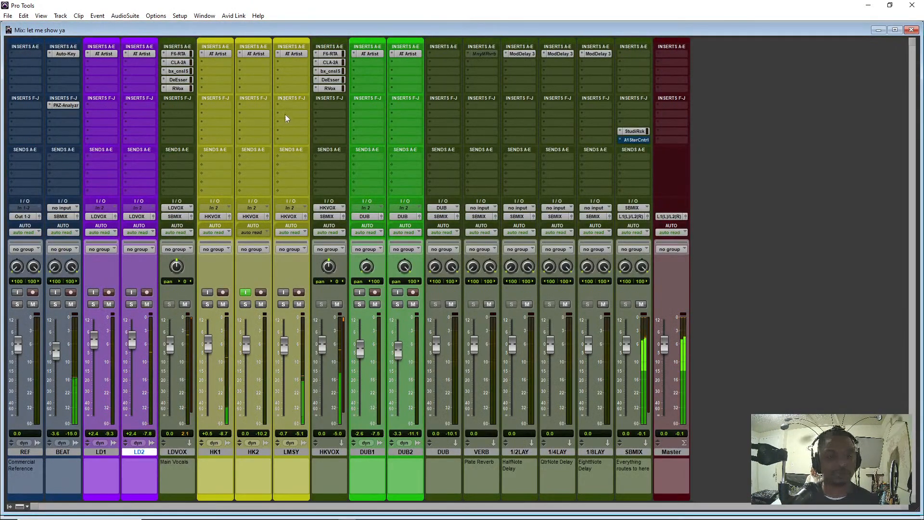
pyautogui.moveTo(285, 349); pyautogui.dragTo(290, 326)
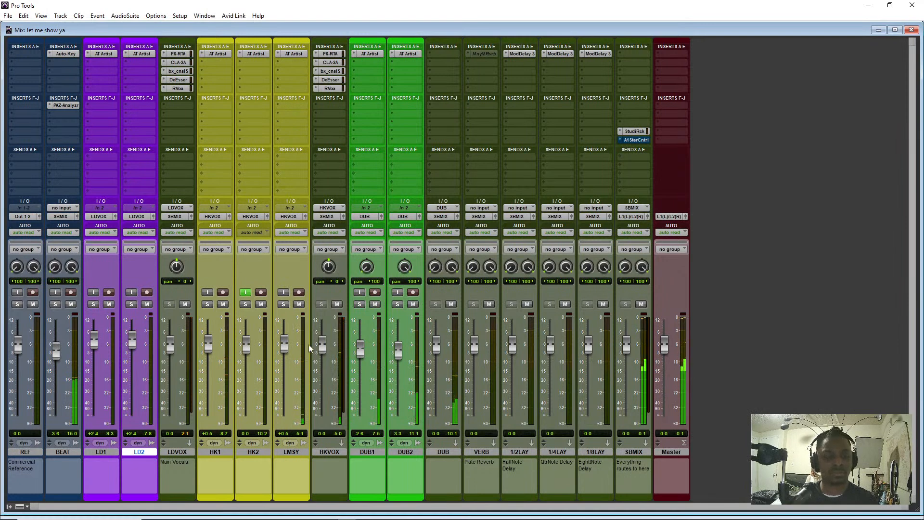
pyautogui.click(245, 292)
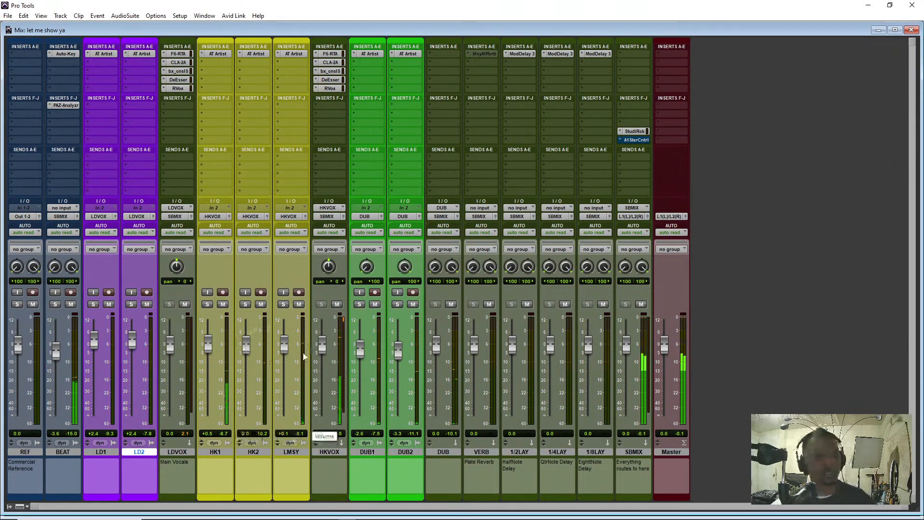
pyautogui.moveTo(288, 346); pyautogui.dragTo(287, 347)
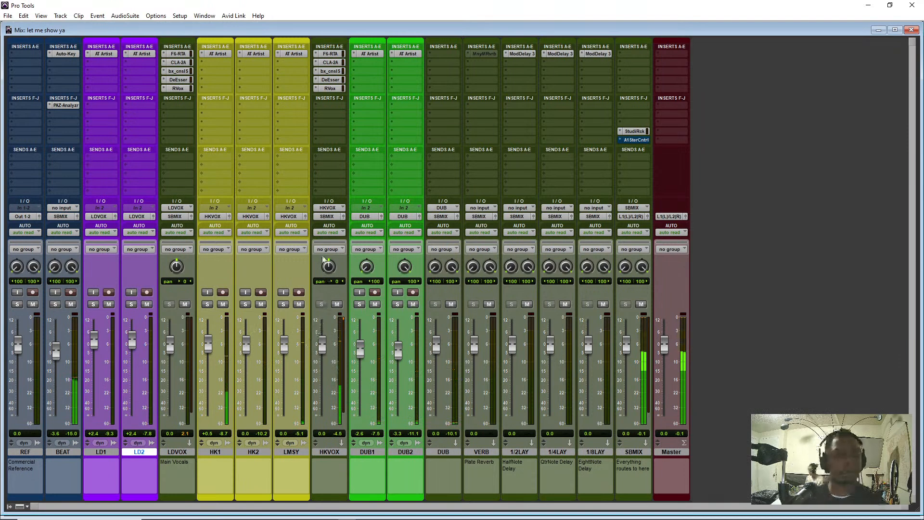
# Balance the hook faders with HK1 at +1.7, DUB1 at -3.1 and LMSY at -0.2
pyautogui.moveTo(208, 336); pyautogui.dragTo(209, 332)
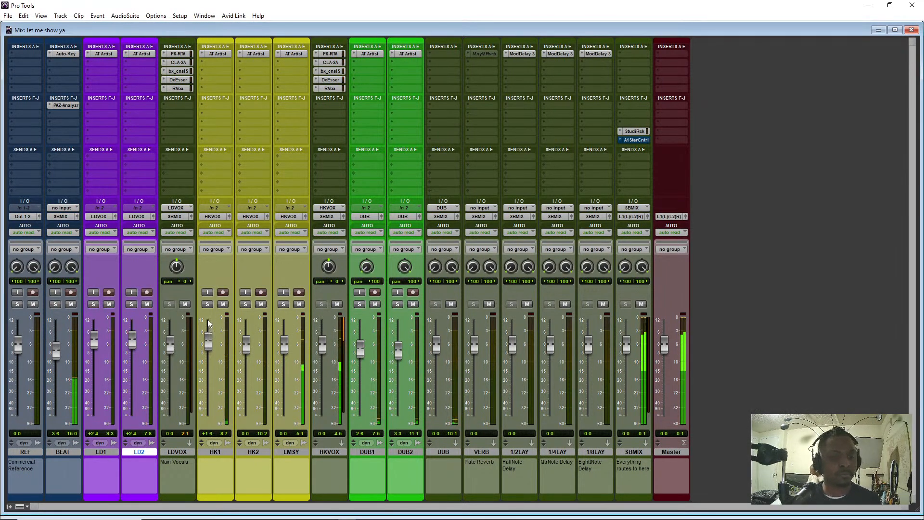
pyautogui.moveTo(360, 351); pyautogui.dragTo(360, 352)
pyautogui.moveTo(285, 347); pyautogui.dragTo(285, 350)
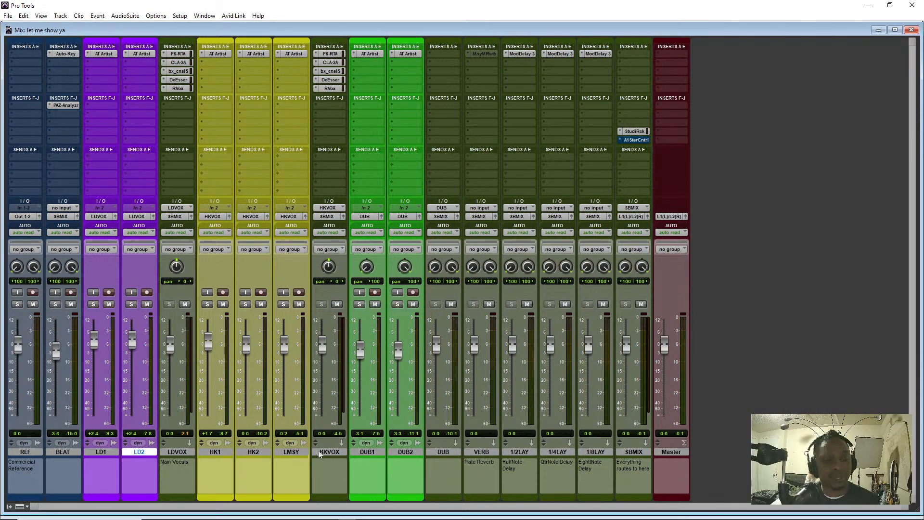
# Route the outputs of HK1, HK2 and LMSY to a new stereo Aux Input track named HOOK
pyautogui.click(292, 454)
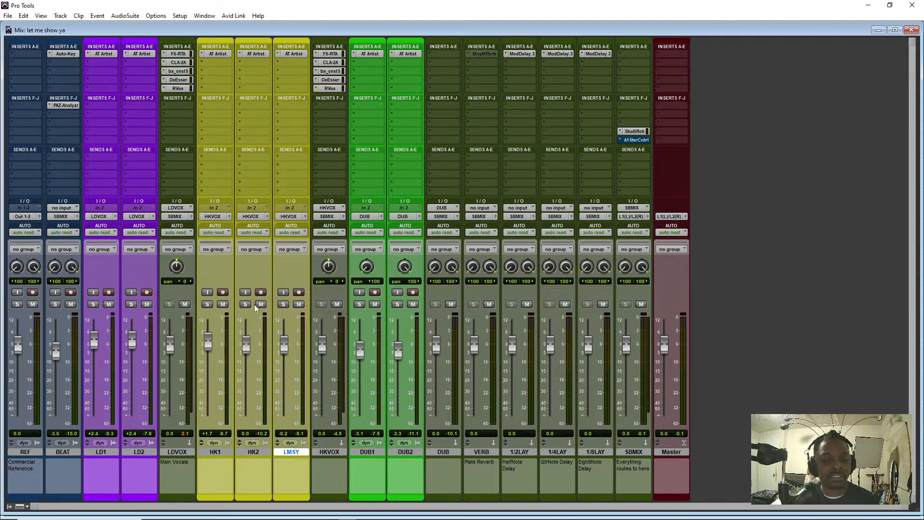
pyautogui.keyDown('shift'); pyautogui.click(212, 451); pyautogui.keyUp('shift')
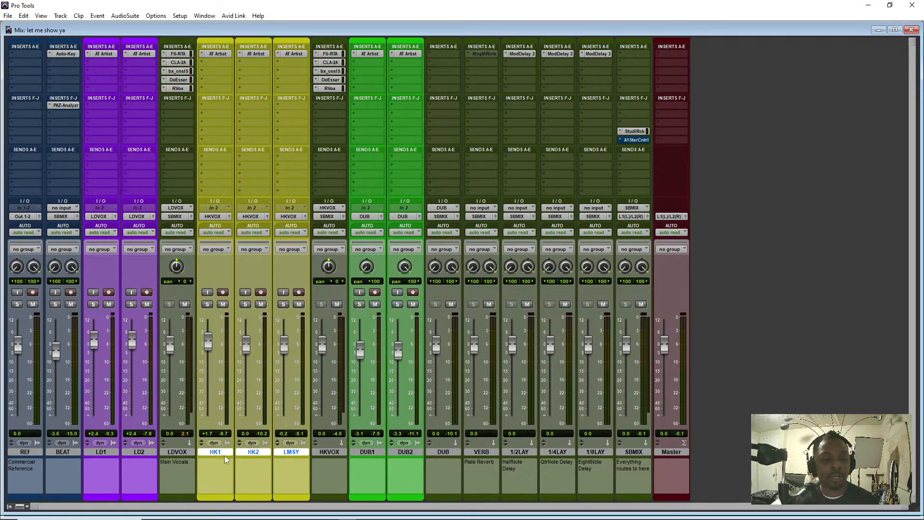
pyautogui.click(214, 217)
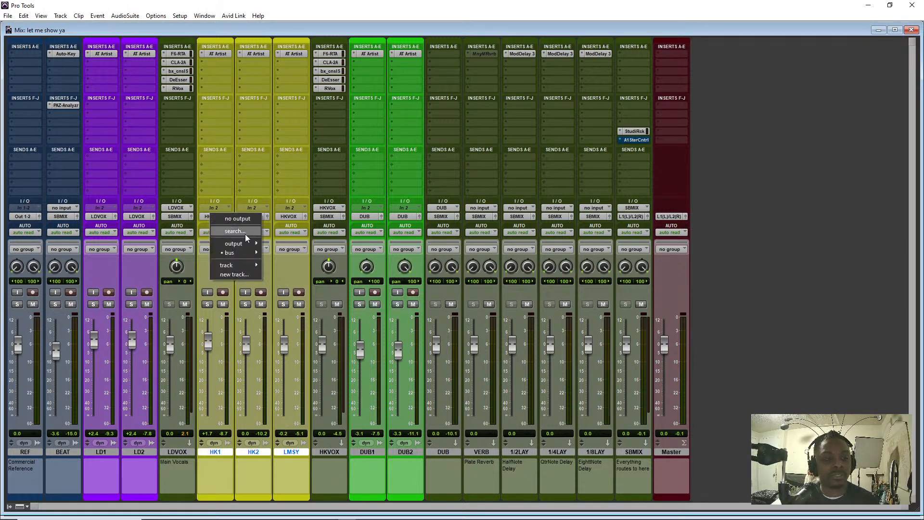
pyautogui.click(236, 274)
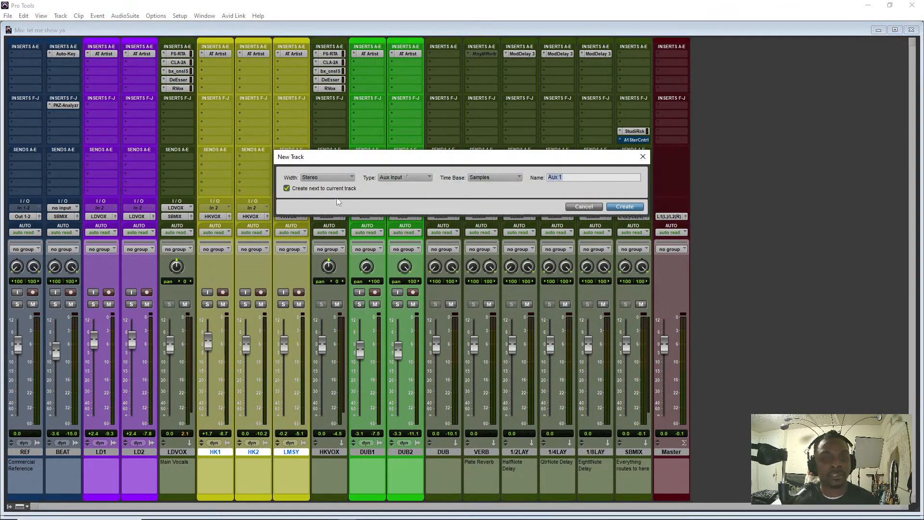
pyautogui.write('HOOK')
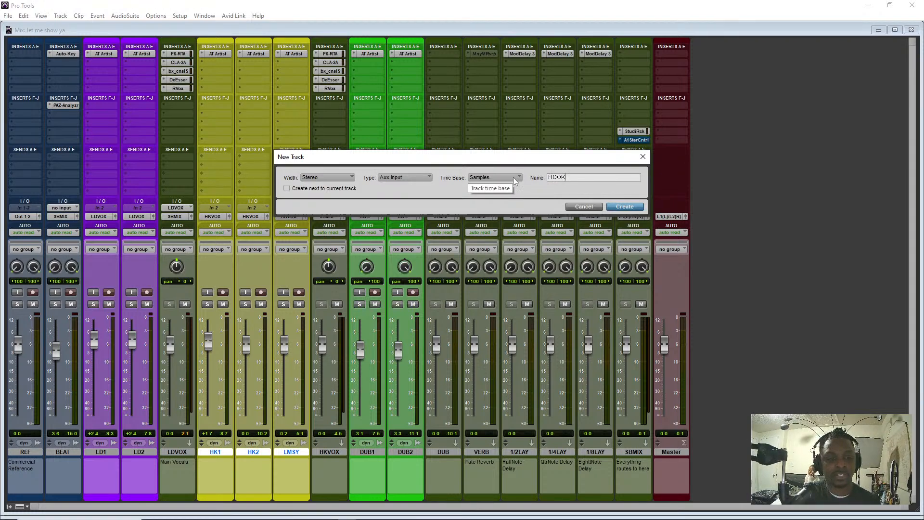
pyautogui.press('Return')
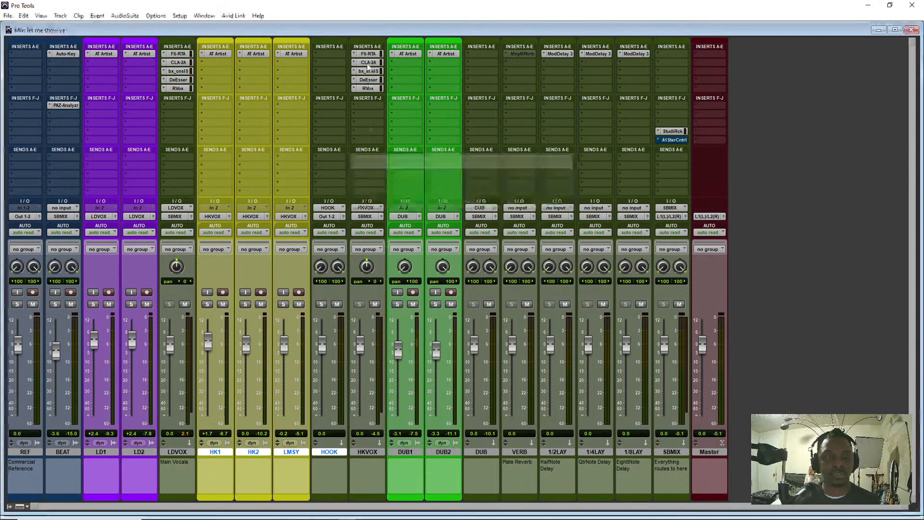
# Copy the five-plug-in insert chain from HKVOX, F6-RTA through RVox, to the HOOK track
pyautogui.moveTo(369, 54); pyautogui.dragTo(331, 62)
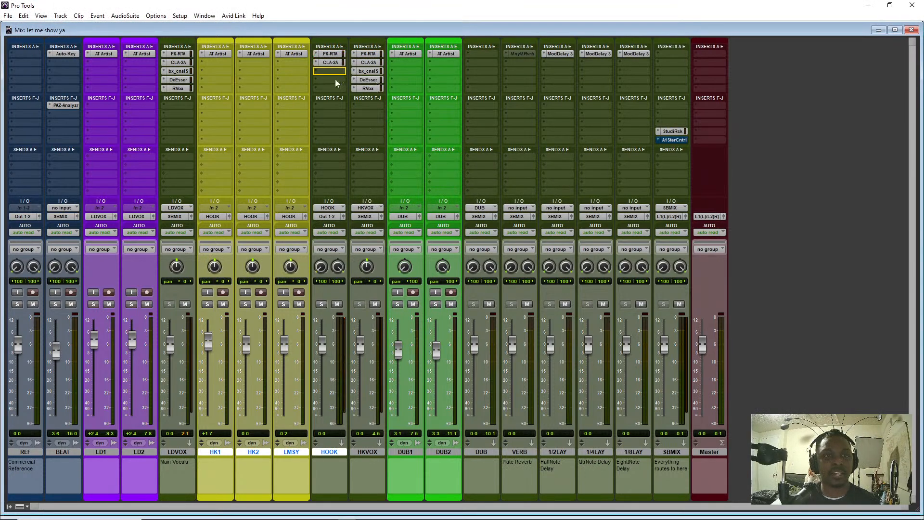
pyautogui.moveTo(368, 80); pyautogui.dragTo(330, 89)
# Delete the HKVOX track and route the HOOK track's output to SBMIX
pyautogui.rightClick(372, 451)
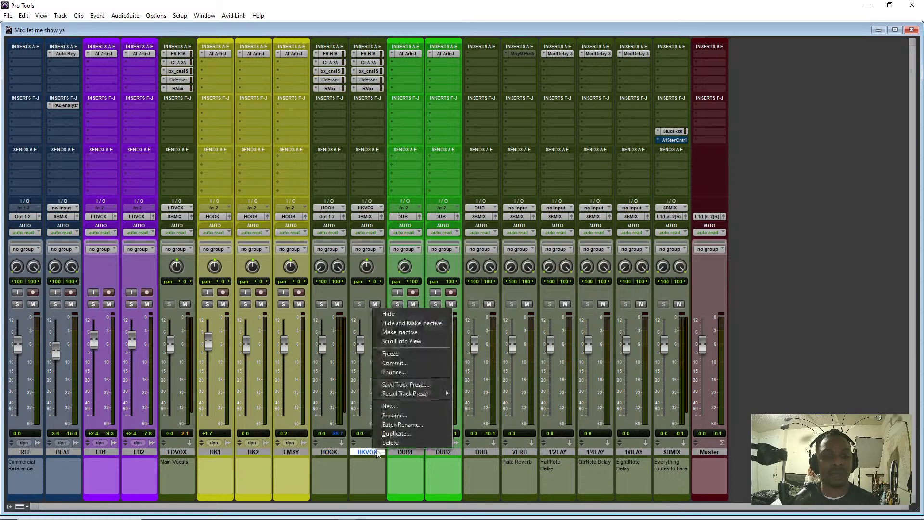
pyautogui.click(407, 442)
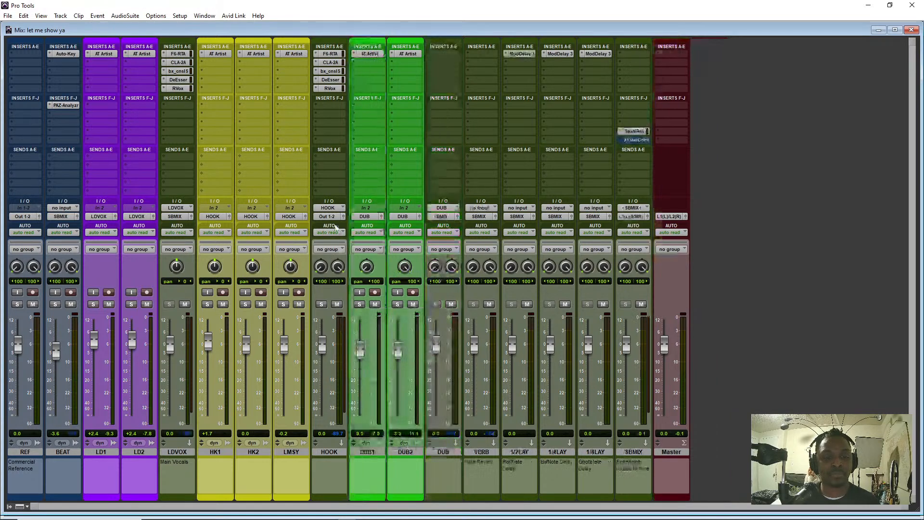
pyautogui.click(330, 217)
pyautogui.moveTo(350, 266)
pyautogui.click(407, 429)
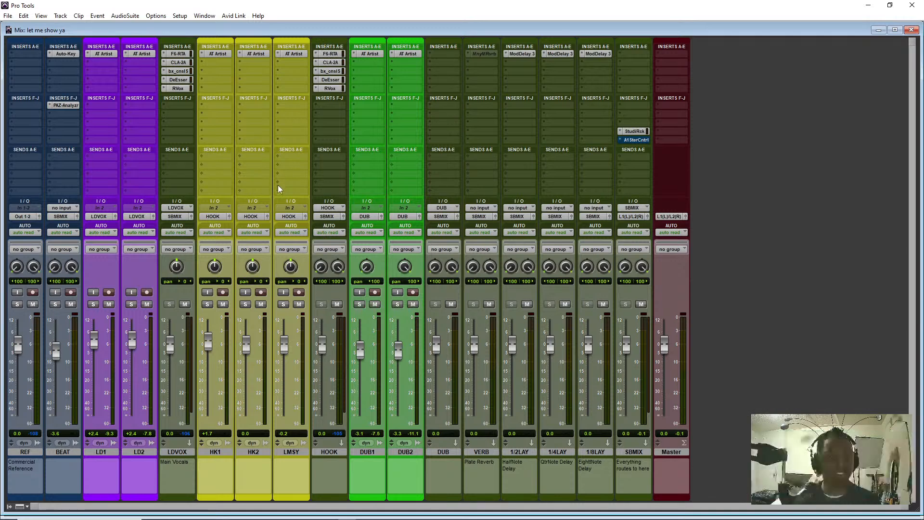
# Balance the hook faders during playback with HK1 at +2.1, HK2 at +1.9 and LMSY at -0.7
pyautogui.press('space')
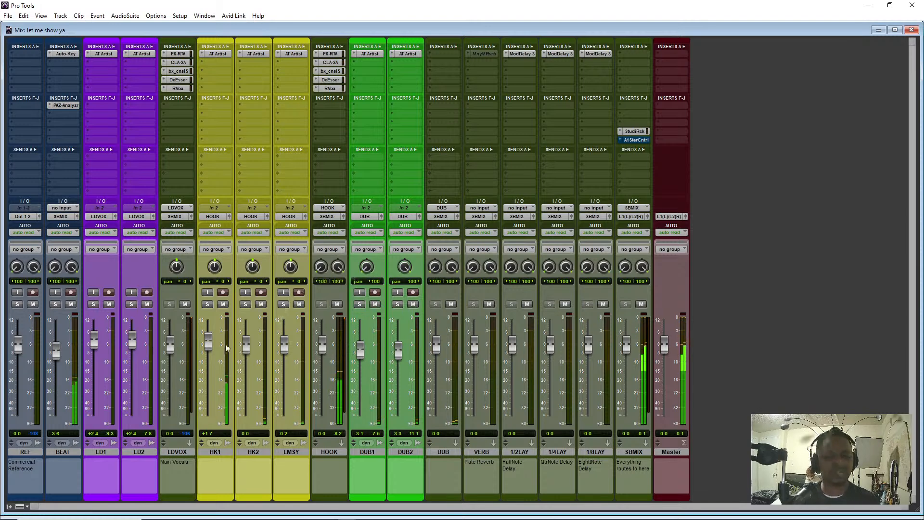
pyautogui.moveTo(209, 337); pyautogui.dragTo(209, 330)
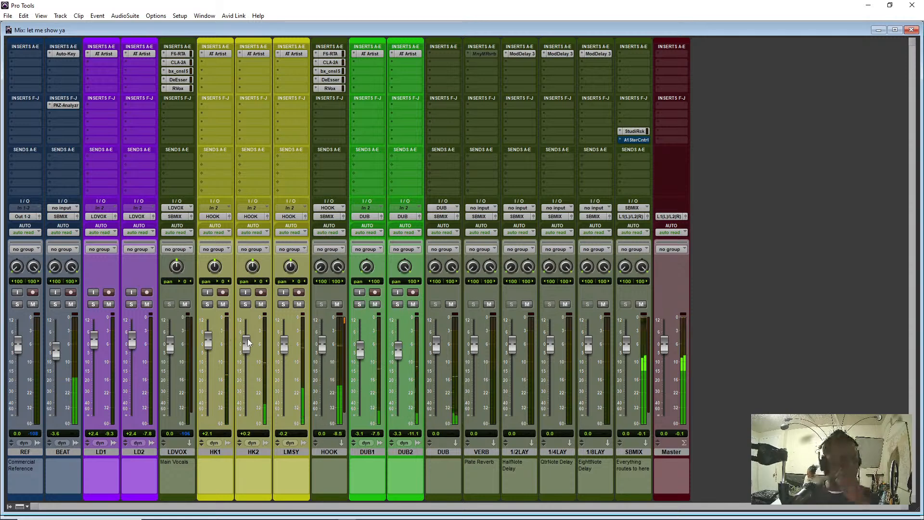
pyautogui.moveTo(287, 353); pyautogui.dragTo(242, 310)
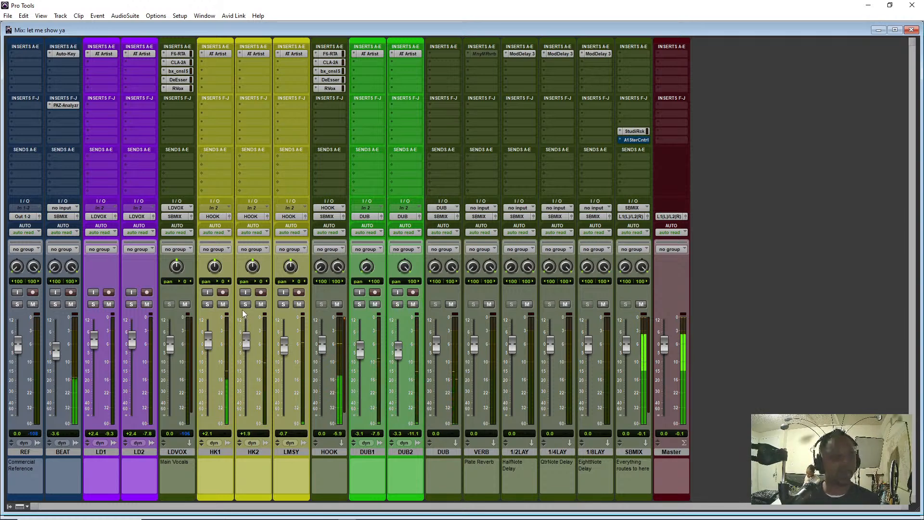
pyautogui.keyDown('ctrl'); pyautogui.keyDown('shift'); pyautogui.click(336, 53); pyautogui.keyUp('shift'); pyautogui.keyUp('ctrl')
pyautogui.keyDown('ctrl'); pyautogui.keyDown('shift'); pyautogui.click(334, 52); pyautogui.keyUp('shift'); pyautogui.keyUp('ctrl')
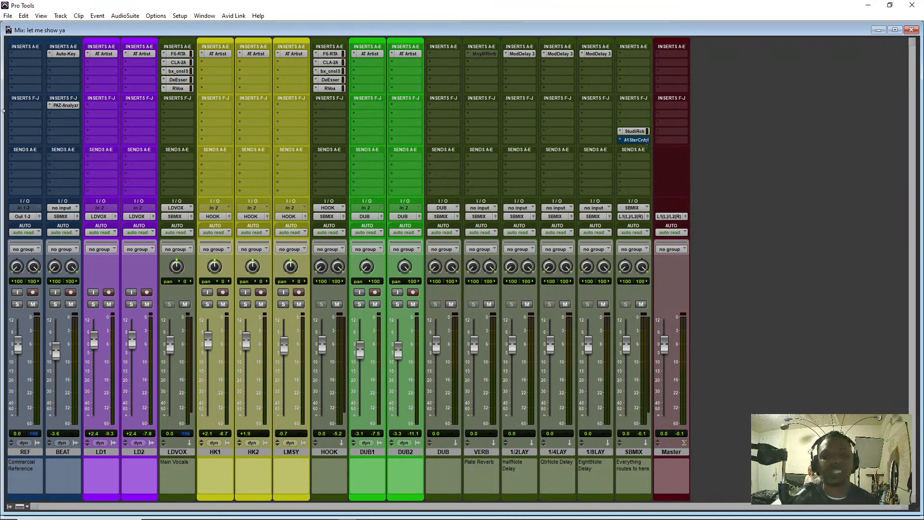
# Insert the Lo-Fi harmonic plug-in in the second insert slot of the LMSY track
pyautogui.click(283, 63)
pyautogui.moveTo(303, 90)
pyautogui.click(339, 42)
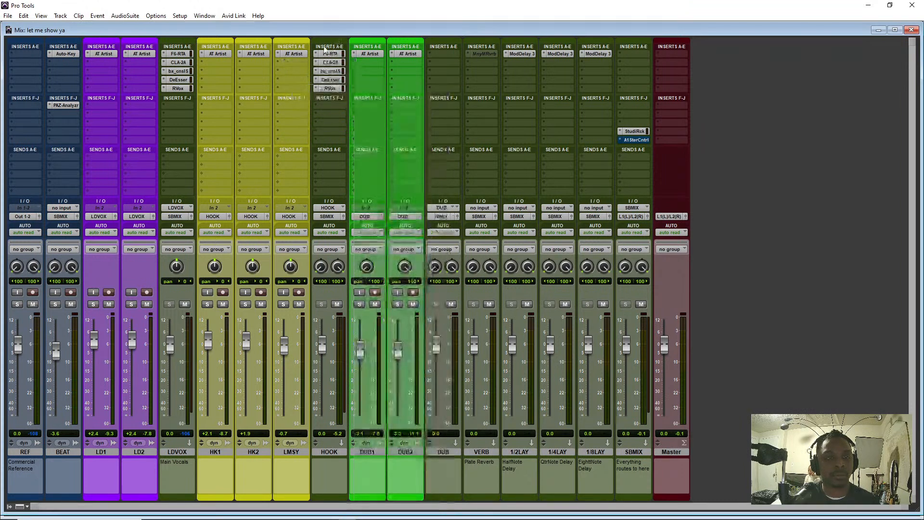
pyautogui.click(296, 62)
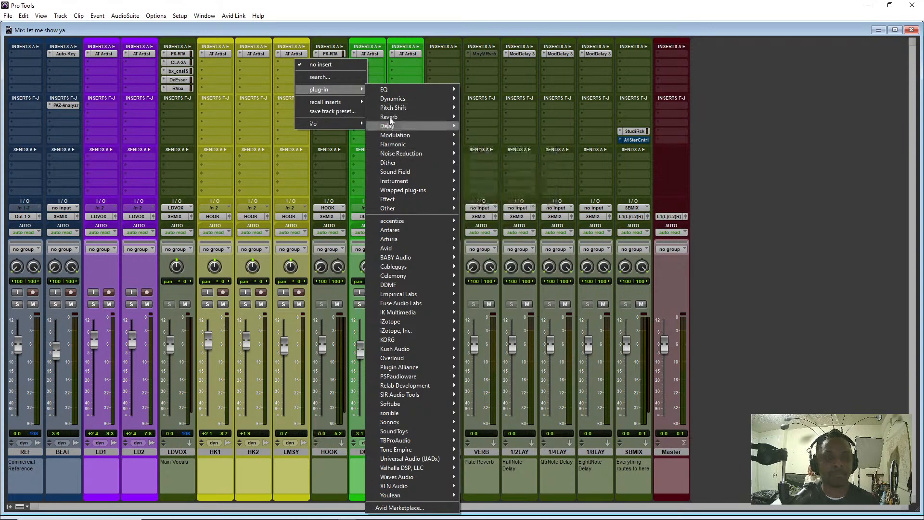
pyautogui.moveTo(404, 145)
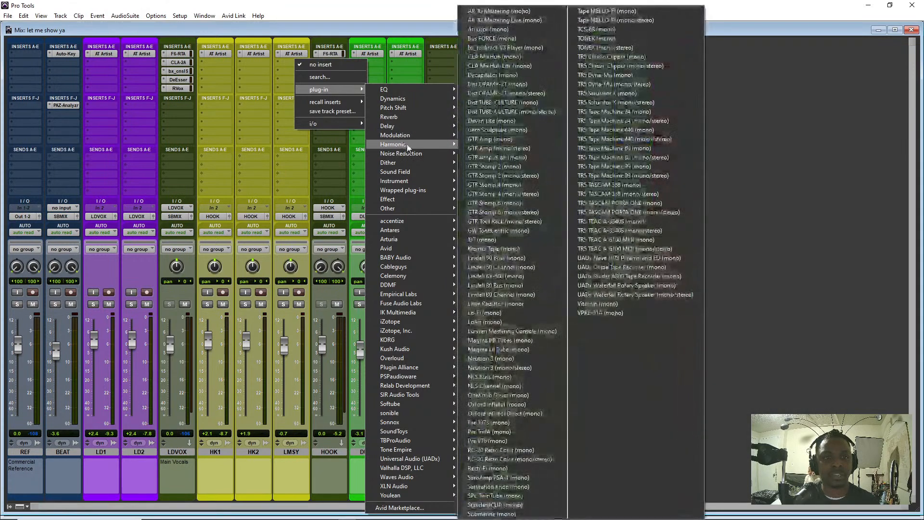
pyautogui.click(489, 312)
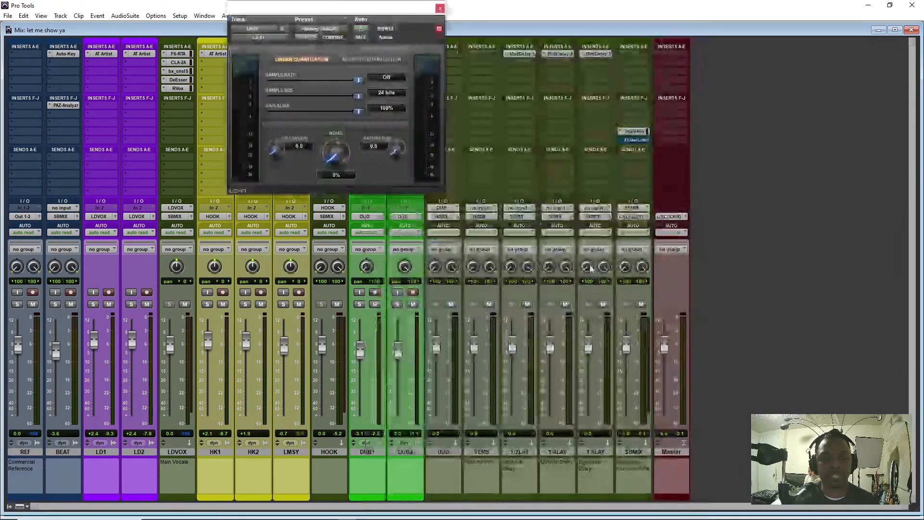
# Try Lo-Fi's distortion and saturation on LMSY during playback of the hook, and close the plug-in
pyautogui.hotkey('ctrl', '=')
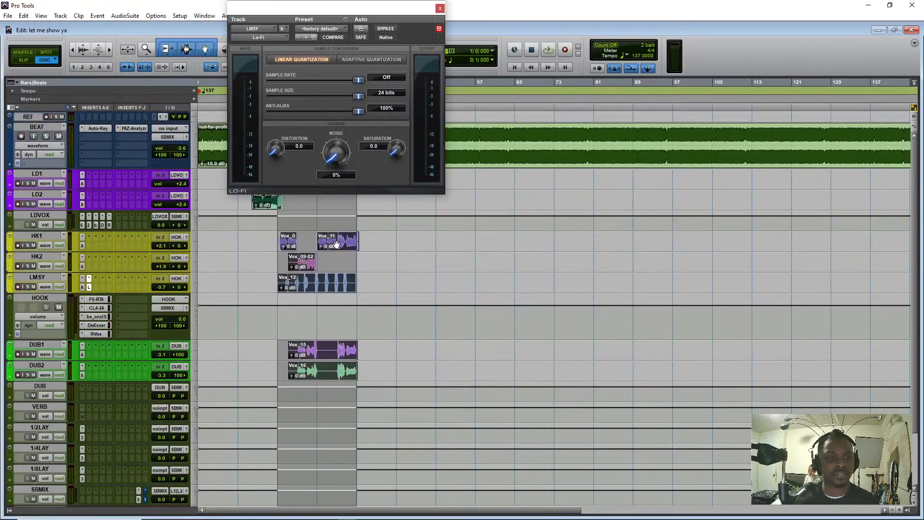
pyautogui.press('space')
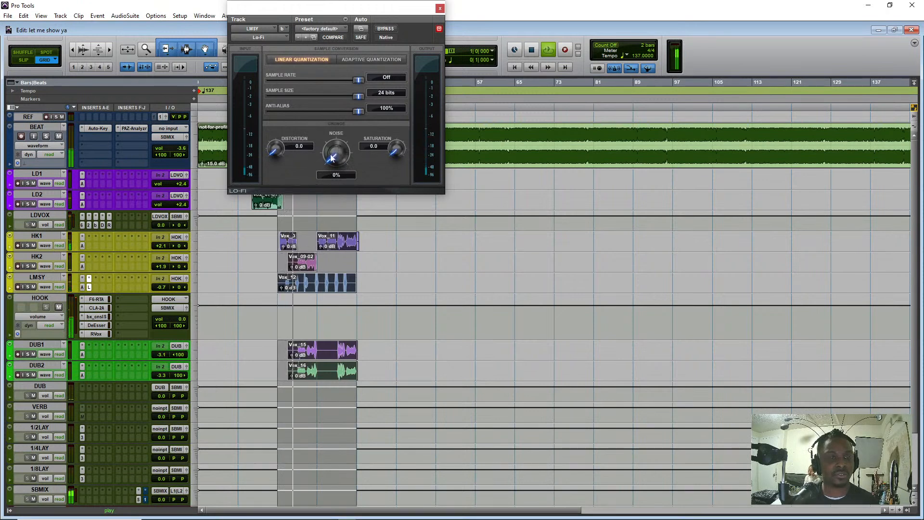
pyautogui.moveTo(281, 140); pyautogui.dragTo(282, 158)
pyautogui.press('space')
pyautogui.press('space')
pyautogui.moveTo(396, 154); pyautogui.dragTo(396, 147)
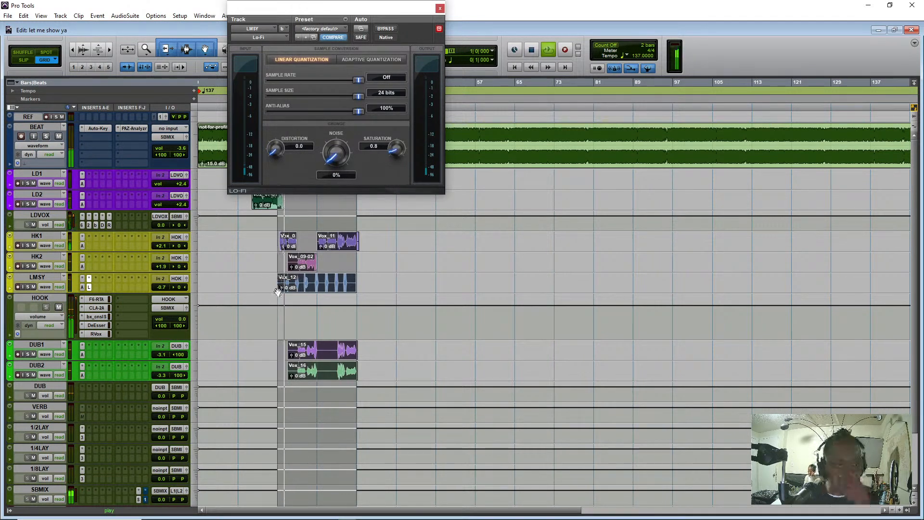
pyautogui.moveTo(400, 153); pyautogui.dragTo(398, 157)
pyautogui.press('space')
pyautogui.click(440, 8)
# Replace Lo-Fi on the LMSY track with the J37 tape plug-in and adjust its input level
pyautogui.hotkey('ctrl', '=')
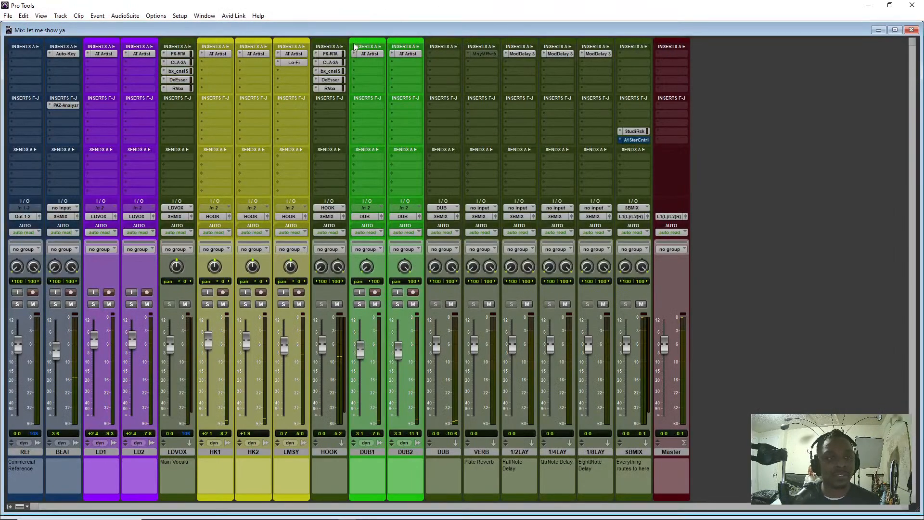
pyautogui.click(276, 62)
pyautogui.write('j')
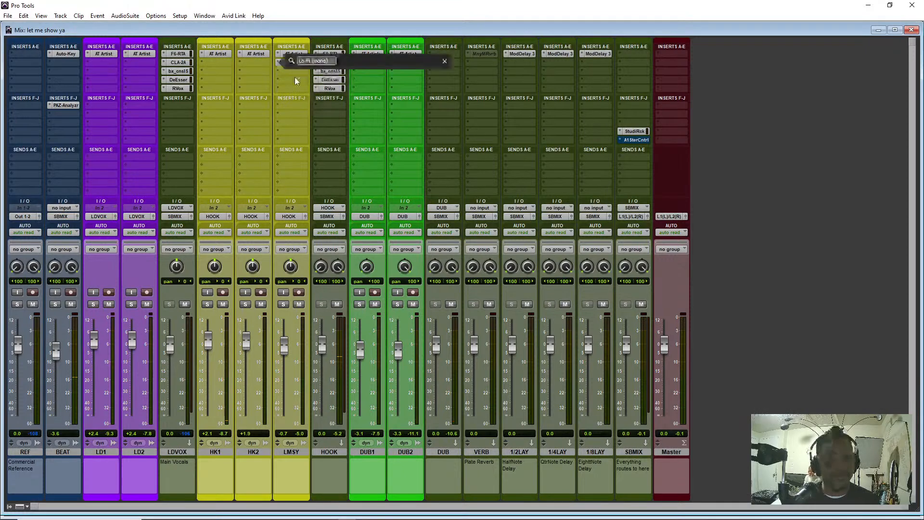
pyautogui.write('37')
pyautogui.click(295, 76)
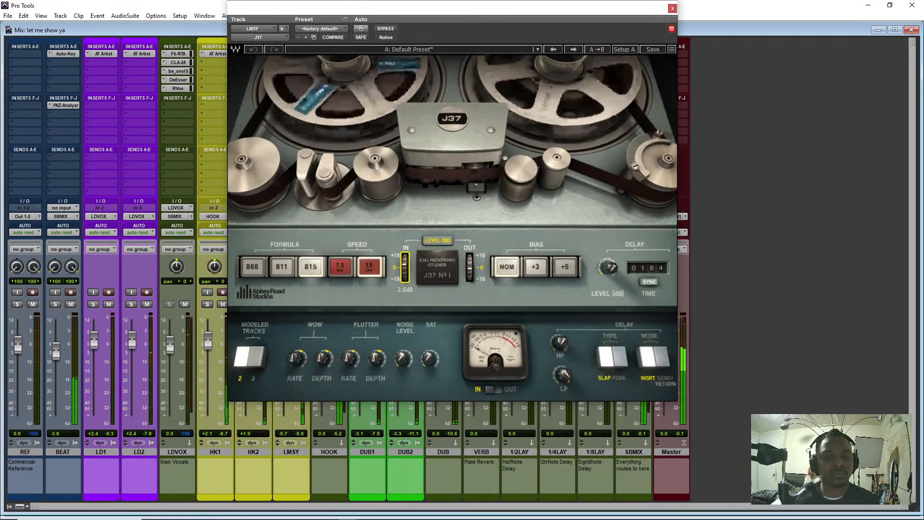
pyautogui.moveTo(405, 266); pyautogui.dragTo(406, 268)
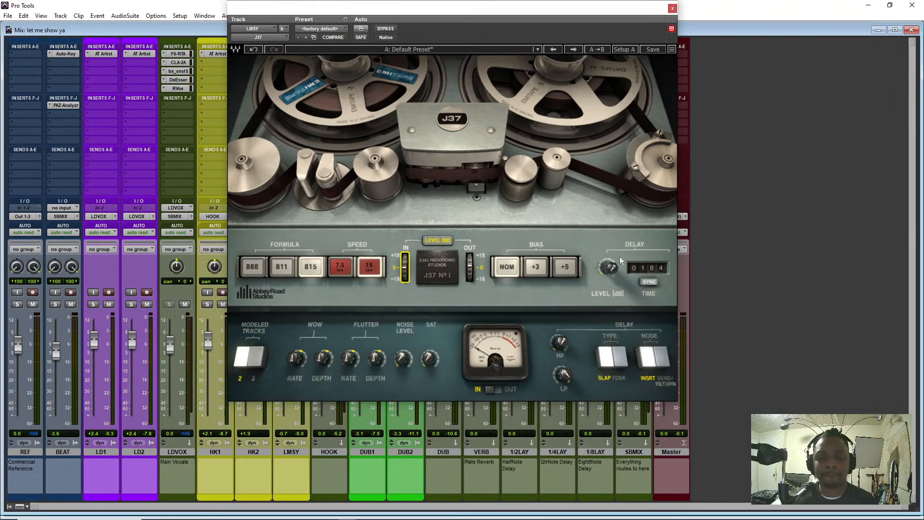
pyautogui.click(672, 9)
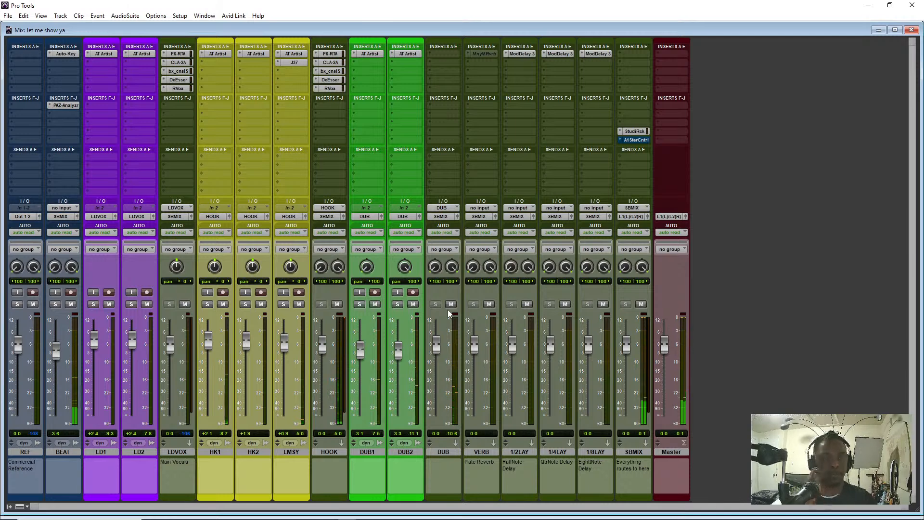
# Add a send on HOOK to a new stereo Aux Input track named Doubler, and place that track right after HOOK
pyautogui.click(324, 157)
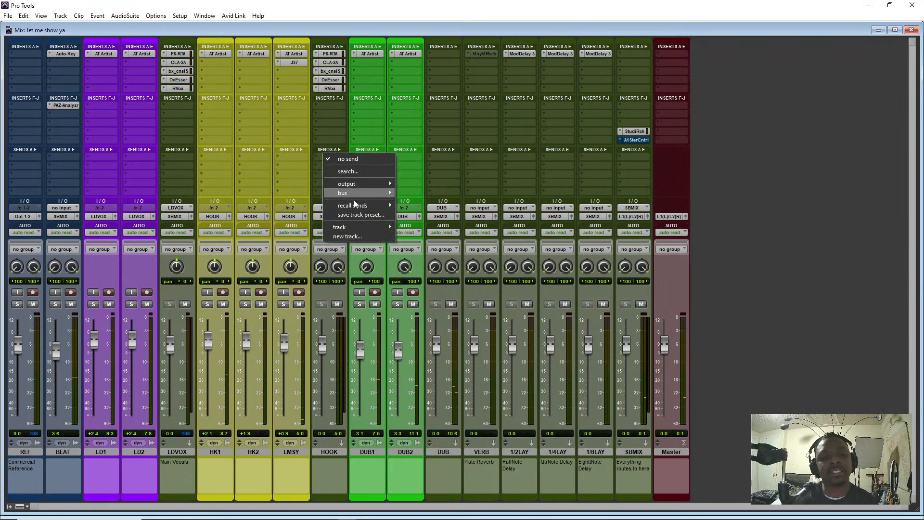
pyautogui.click(368, 237)
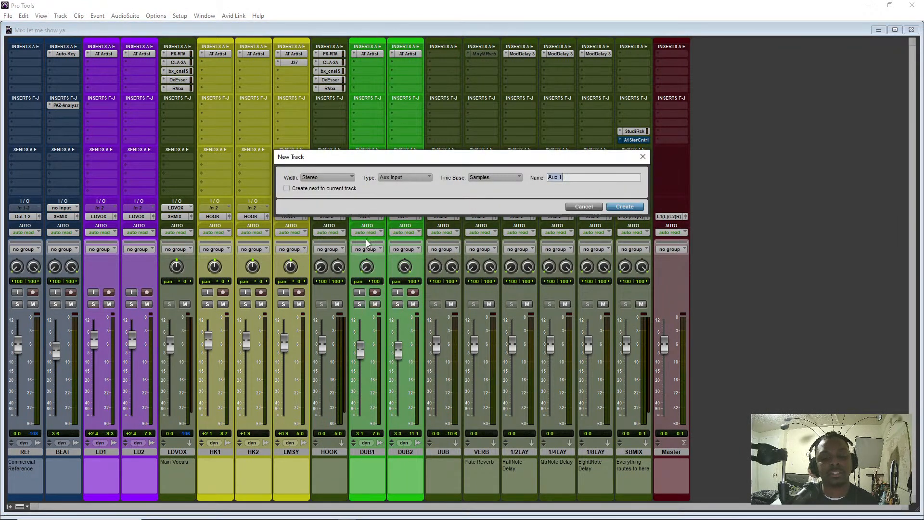
pyautogui.write('Doubler')
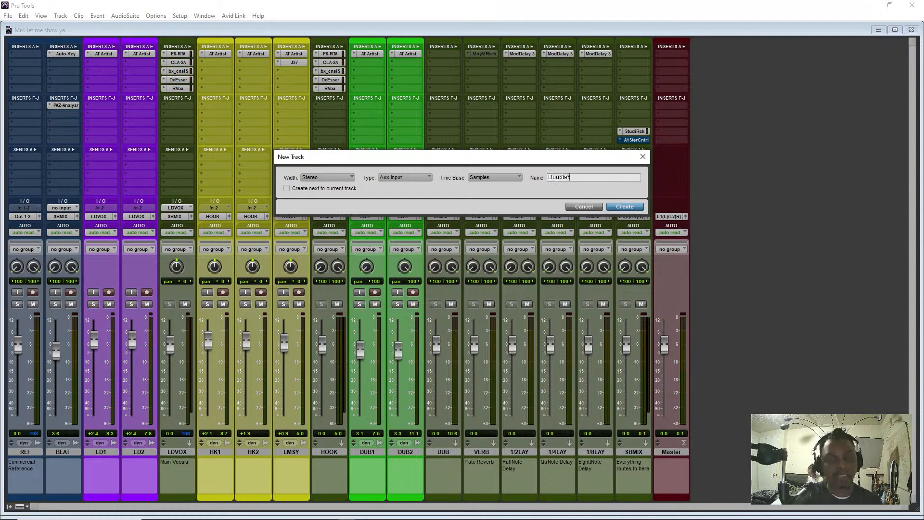
pyautogui.press('Return')
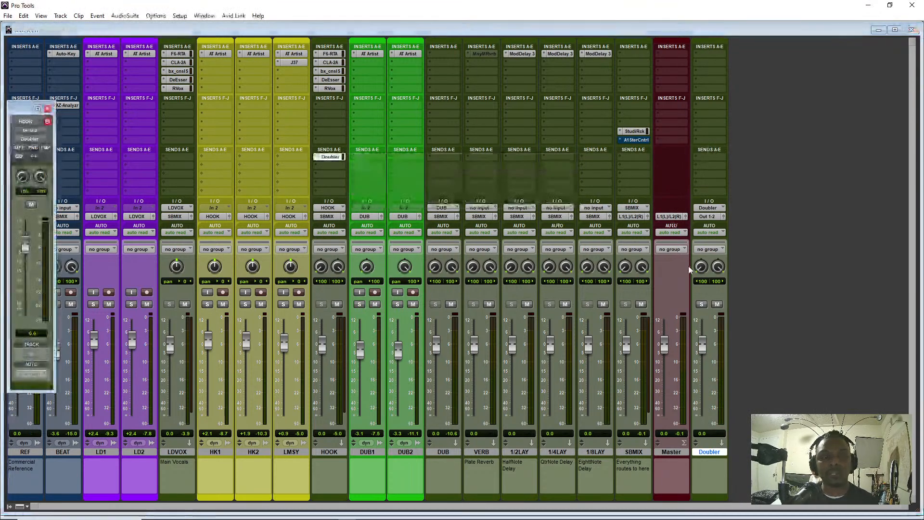
pyautogui.moveTo(709, 452); pyautogui.dragTo(364, 452)
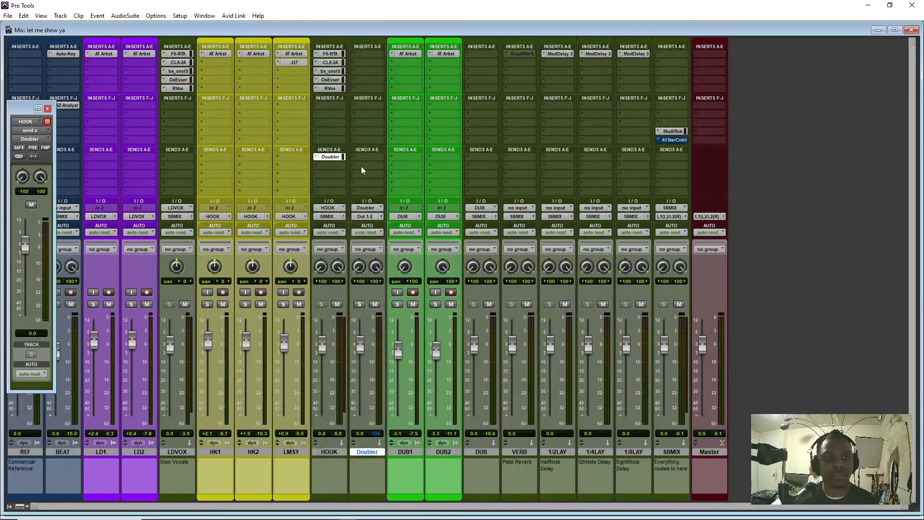
# Insert the stereo Doubler4 pitch-shift plug-in in the first insert slot of the Doubler track
pyautogui.click(364, 56)
pyautogui.moveTo(384, 81)
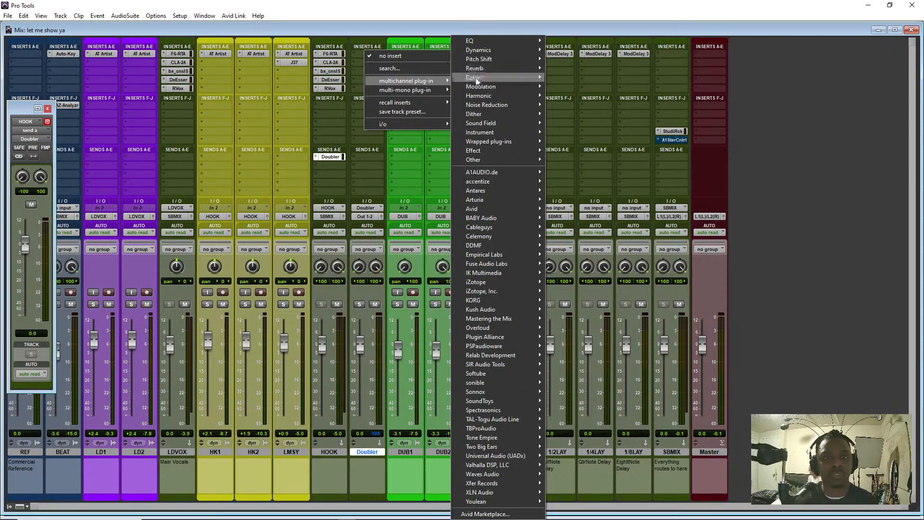
pyautogui.moveTo(478, 77)
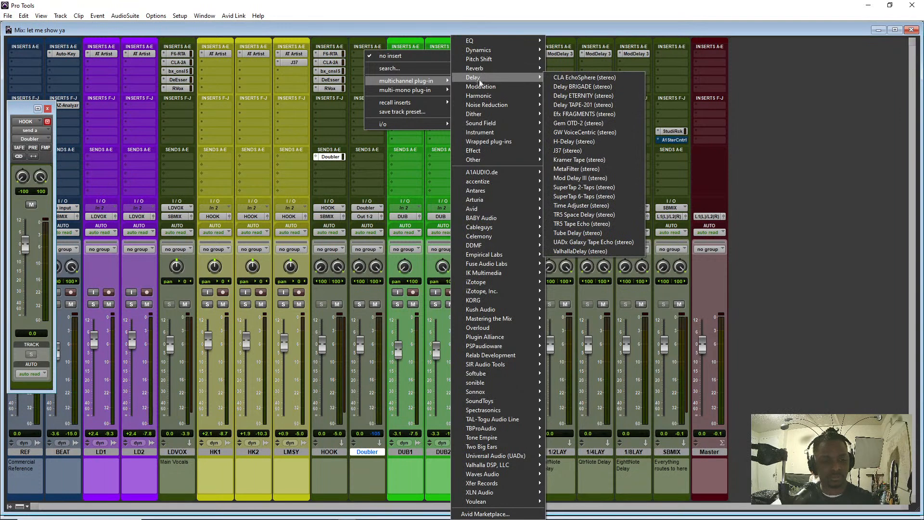
pyautogui.moveTo(516, 59)
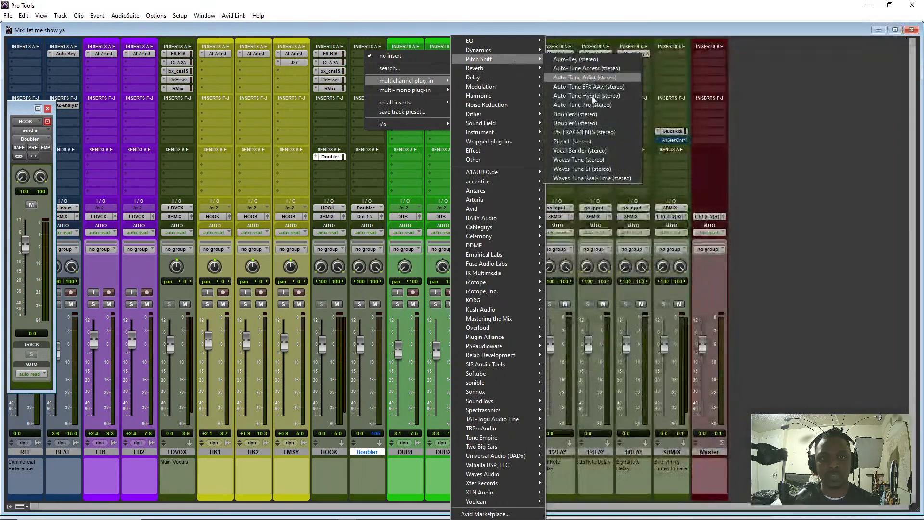
pyautogui.click(592, 124)
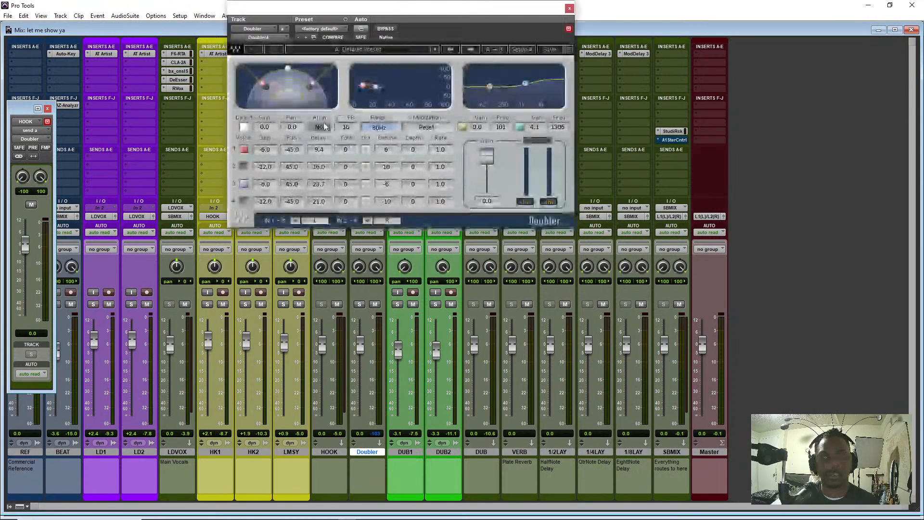
# Load the Doubler4Voices factory preset in Doubler4 and close the plug-in
pyautogui.click(379, 50)
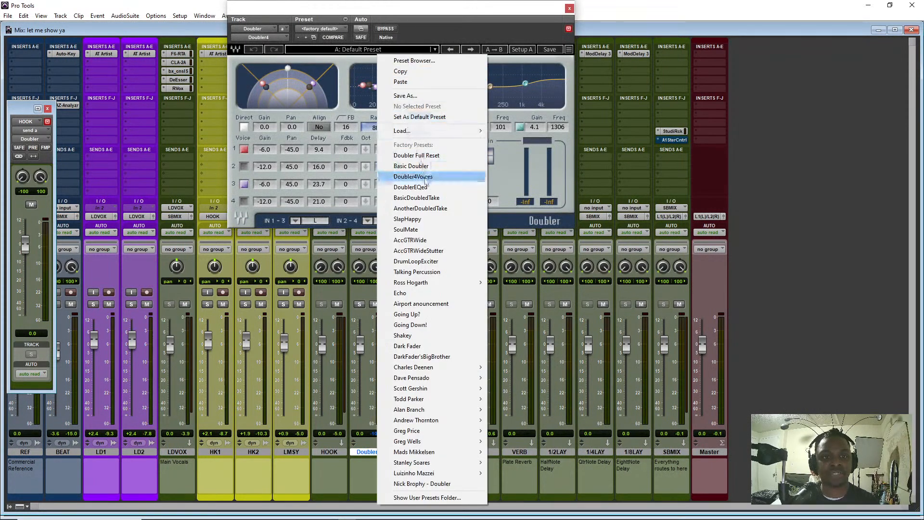
pyautogui.click(410, 186)
pyautogui.click(379, 50)
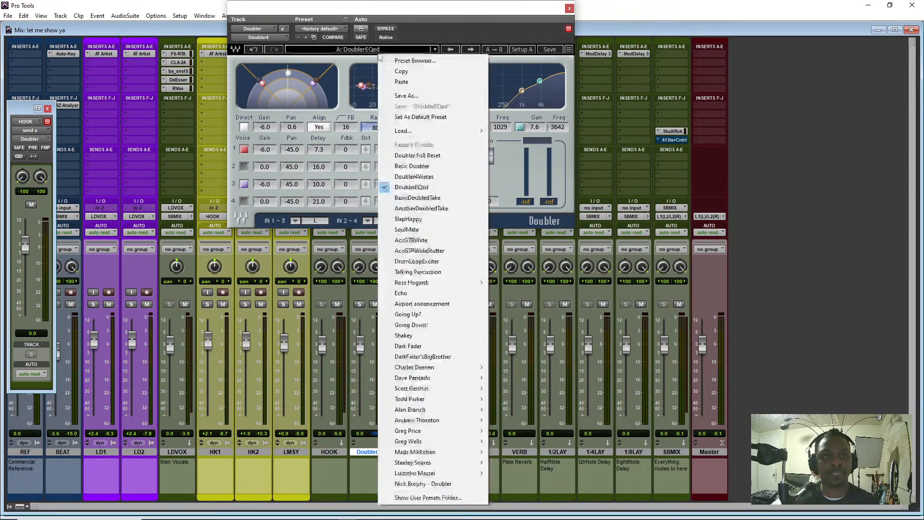
pyautogui.click(424, 155)
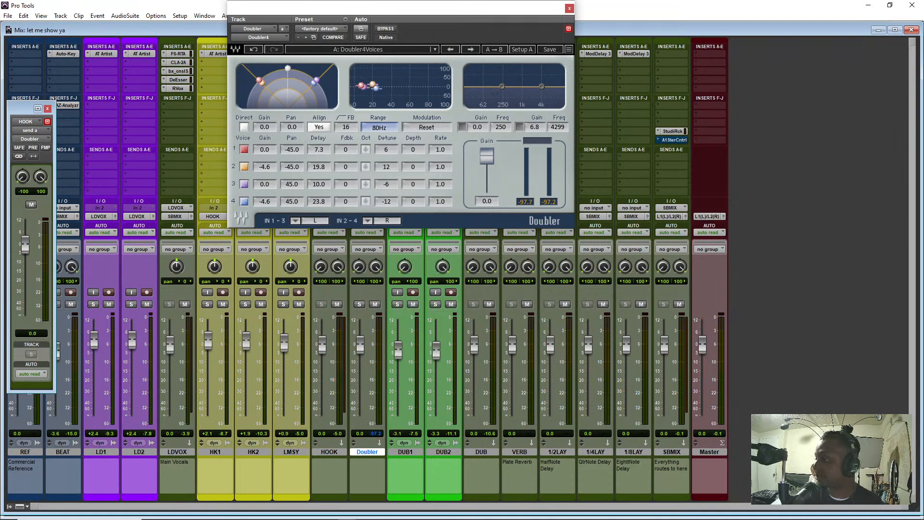
pyautogui.click(569, 9)
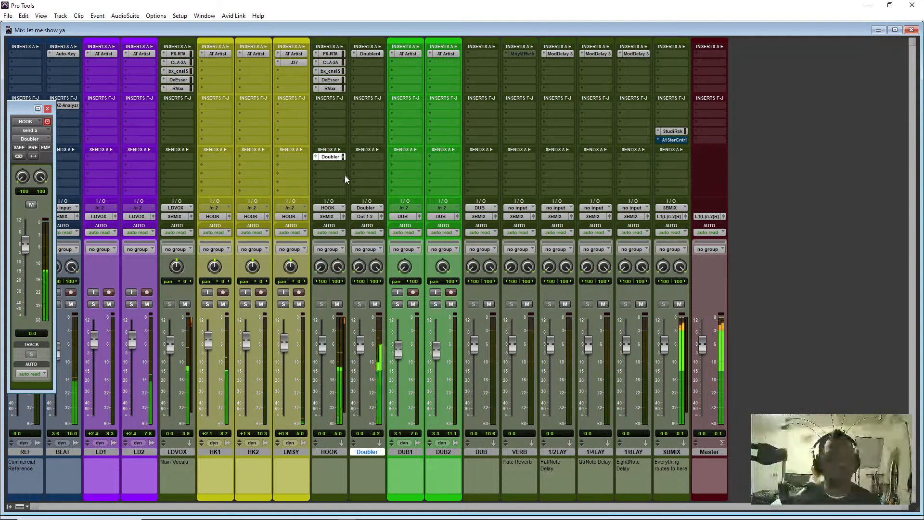
# Reset HOOK's Doubler send level to 0.0 and lower the Doubler track's fader to about -14.1 during playback
pyautogui.click(333, 158)
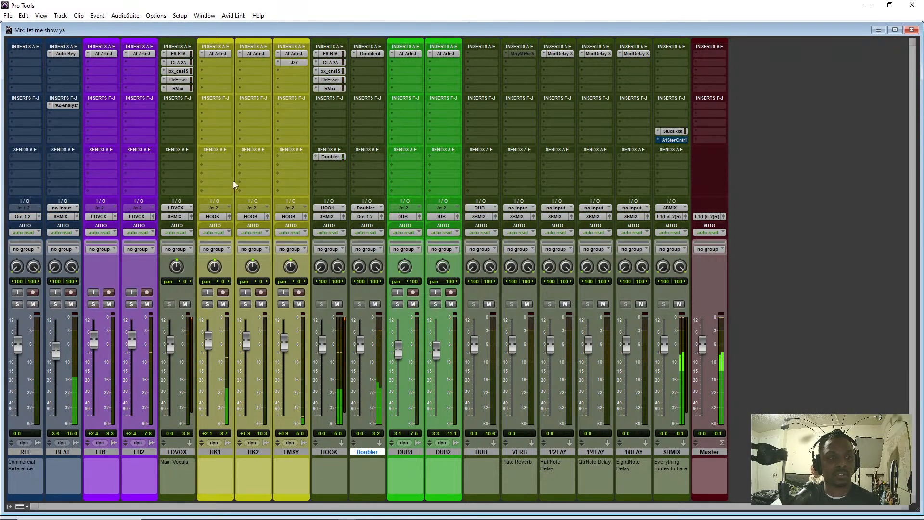
pyautogui.click(331, 158)
pyautogui.moveTo(20, 252); pyautogui.dragTo(21, 259)
pyautogui.keyDown('alt'); pyautogui.click(23, 264); pyautogui.keyUp('alt')
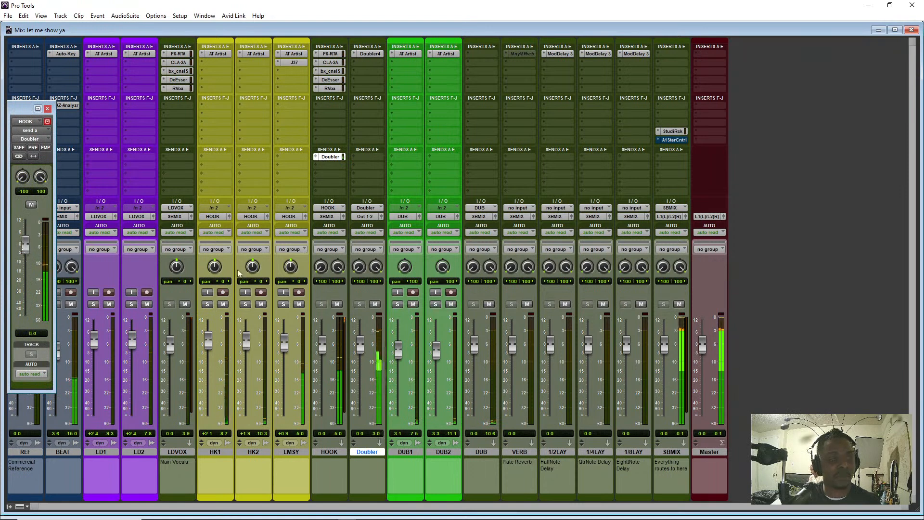
pyautogui.moveTo(360, 344); pyautogui.dragTo(361, 356)
pyautogui.moveTo(362, 415); pyautogui.dragTo(362, 389)
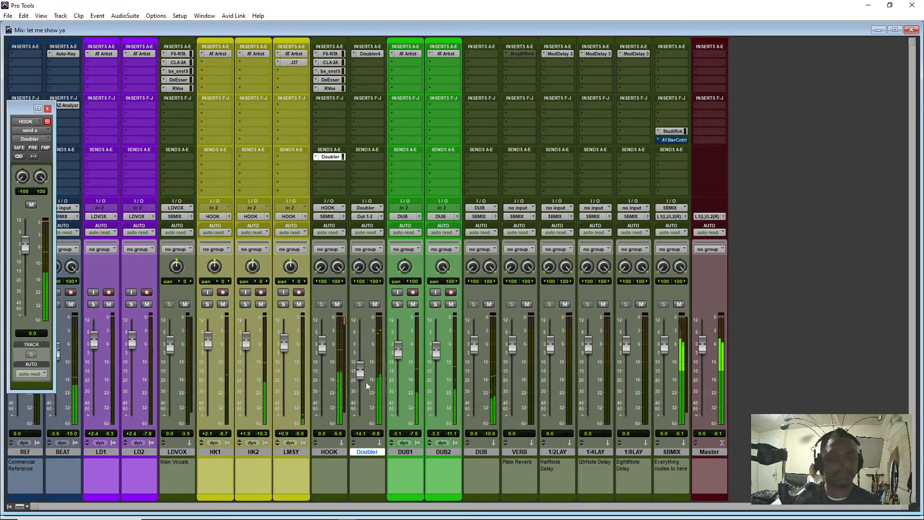
# Examine the Doubler track's Doubler4 voice settings during playback and close the plug-in
pyautogui.click(370, 54)
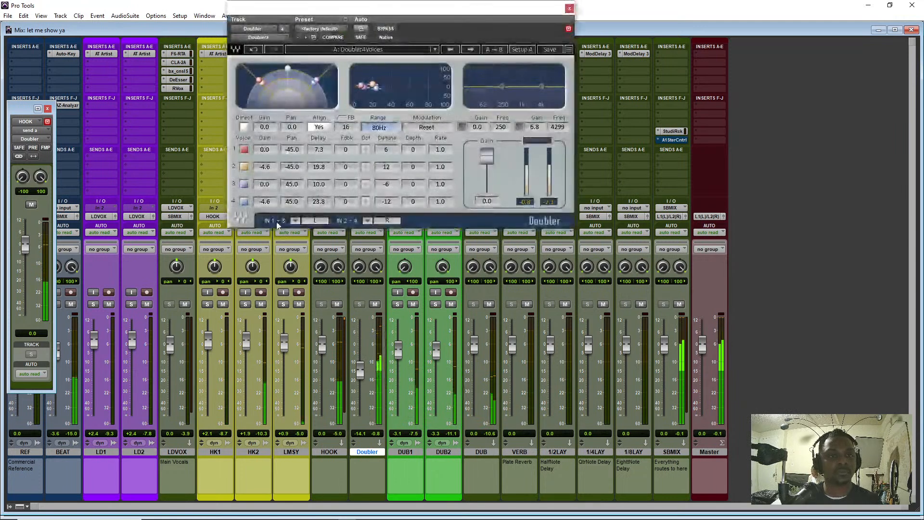
pyautogui.click(569, 8)
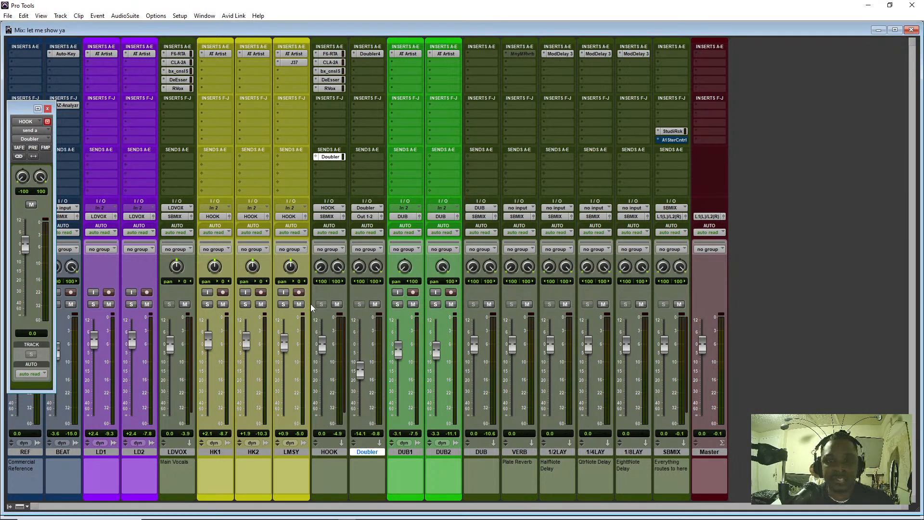
# Place the VERB track right after the Doubler track and lower its fader to about -12.6
pyautogui.moveTo(515, 453); pyautogui.dragTo(404, 423)
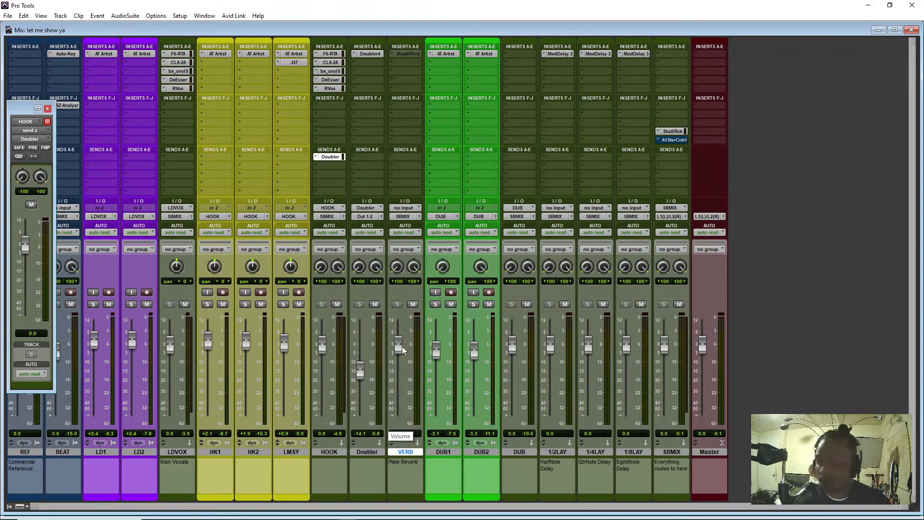
pyautogui.moveTo(399, 350); pyautogui.dragTo(399, 370)
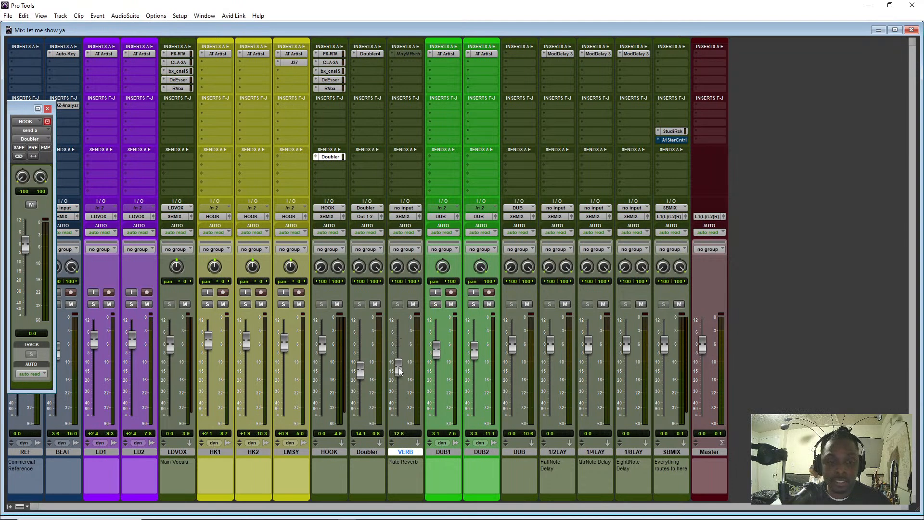
# Replace the missing plug-in in VERB's first insert slot with the stereo ValhallaVintageVerb reverb
pyautogui.click(392, 55)
pyautogui.moveTo(448, 90)
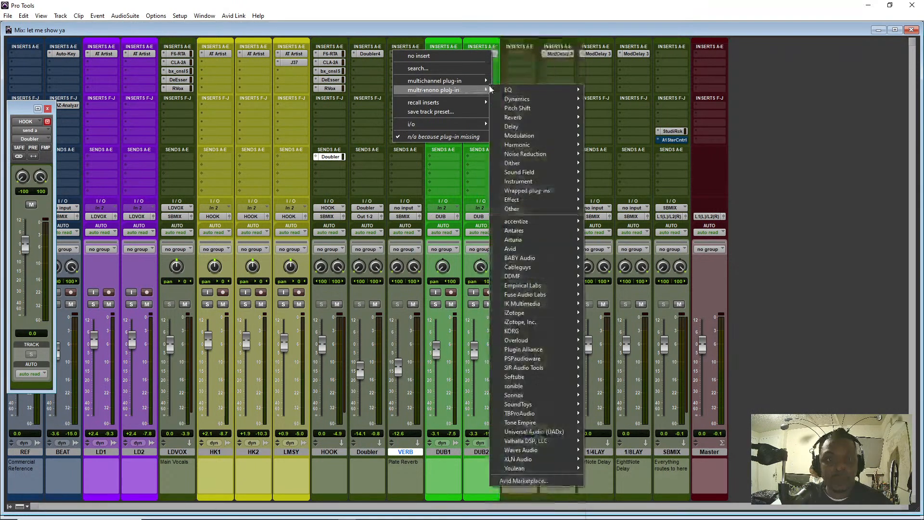
pyautogui.moveTo(515, 119)
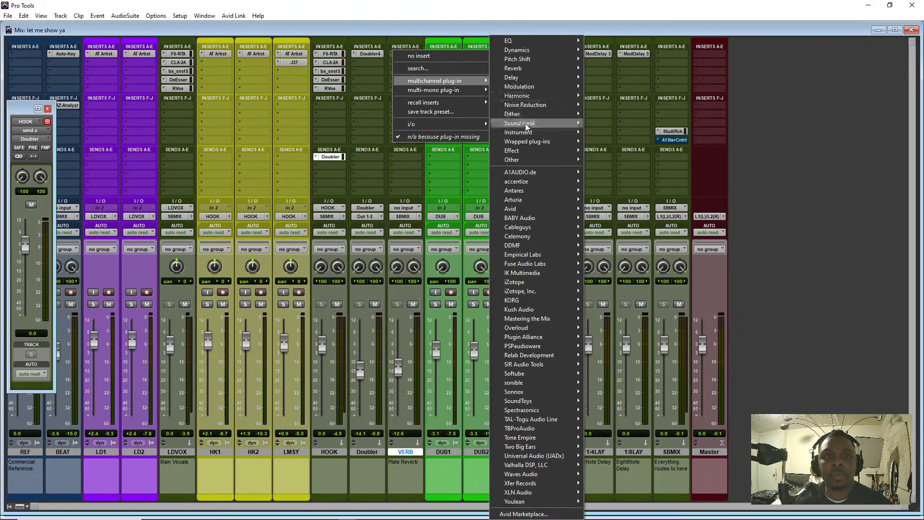
pyautogui.moveTo(545, 70)
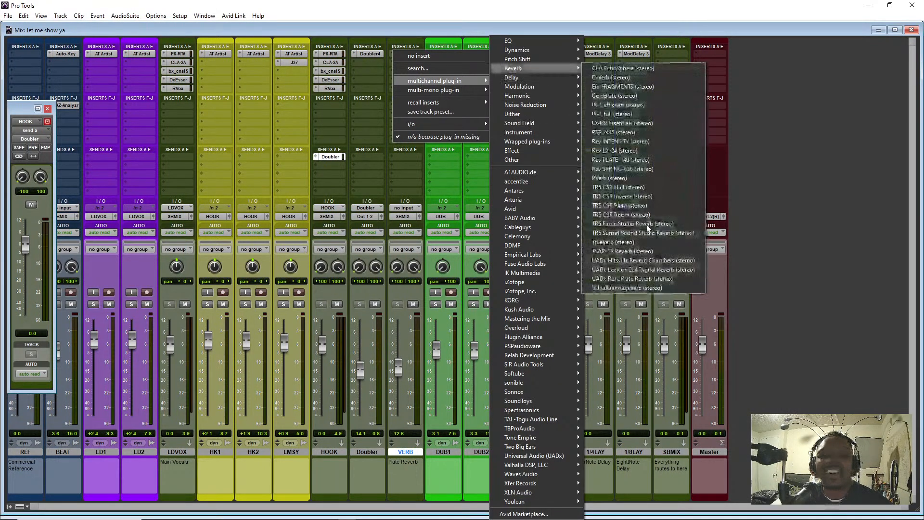
pyautogui.click(635, 287)
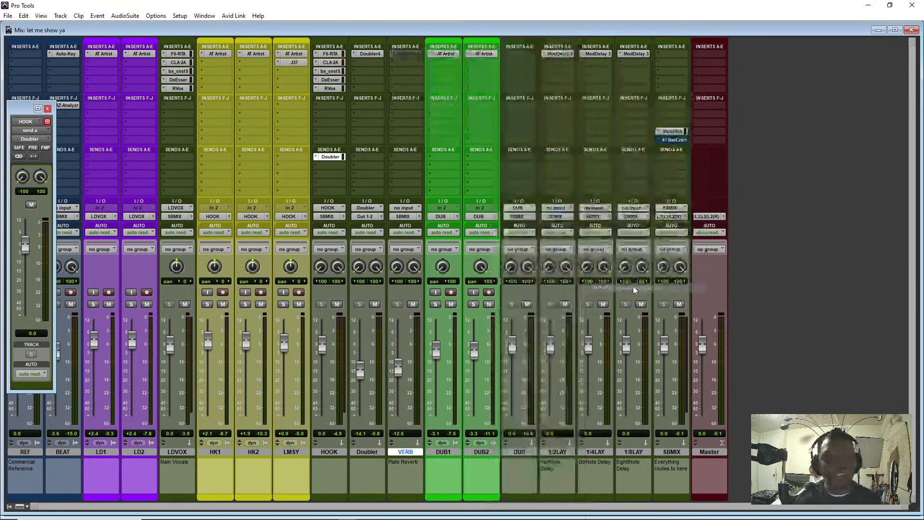
pyautogui.click(590, 215)
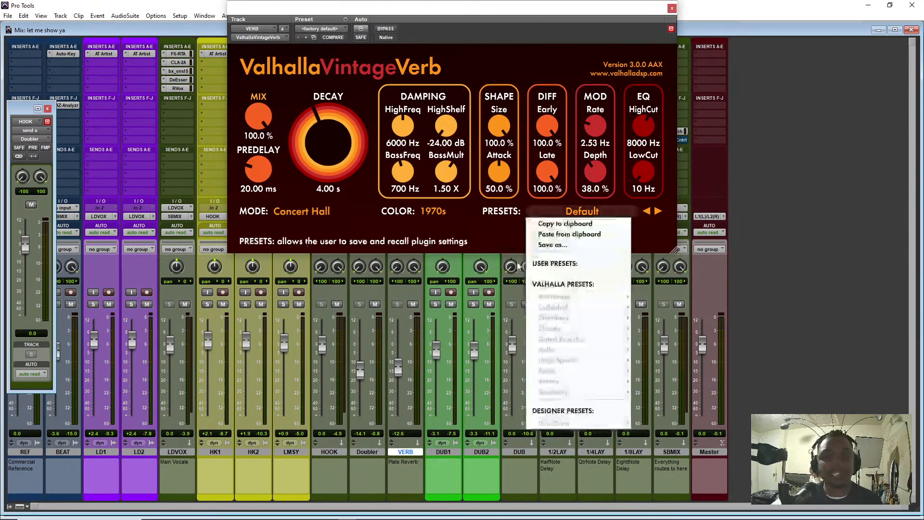
pyautogui.click(578, 208)
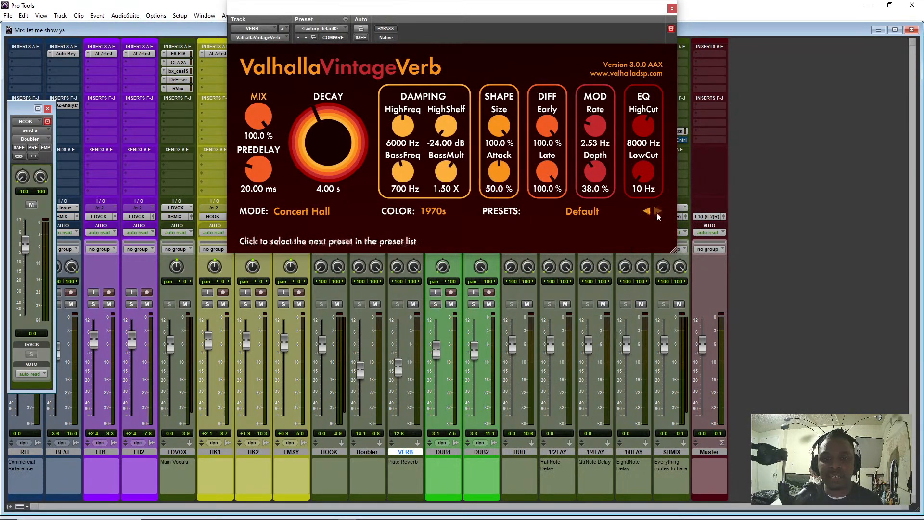
pyautogui.moveTo(400, 19); pyautogui.dragTo(397, 107)
pyautogui.click(588, 299)
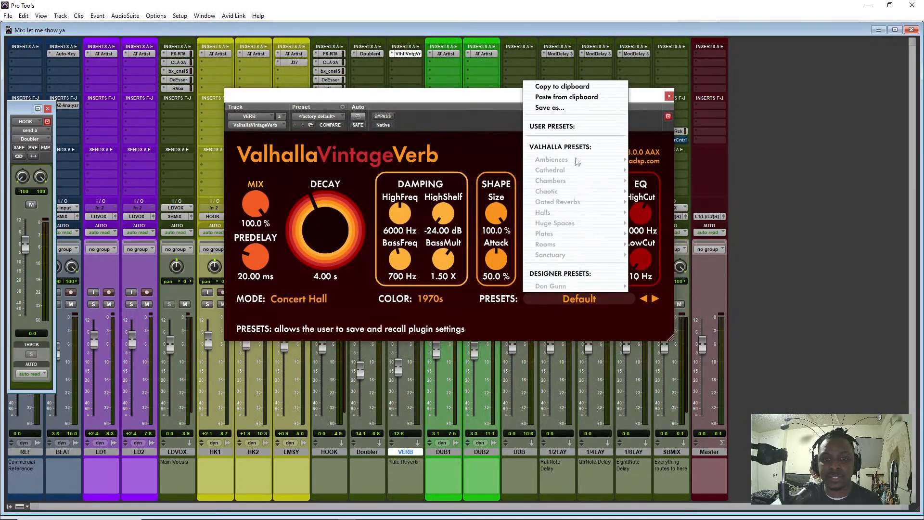
pyautogui.click(669, 96)
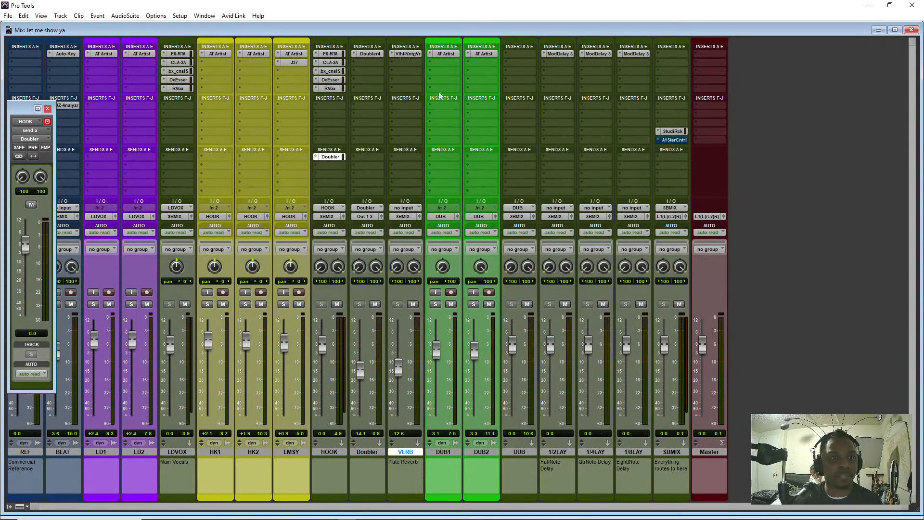
# In VERB's ValhallaVintageVerb, set the color to 1980s and the decay to about 7.18 s, and close the plug-in
pyautogui.click(406, 53)
pyautogui.click(430, 298)
pyautogui.click(436, 324)
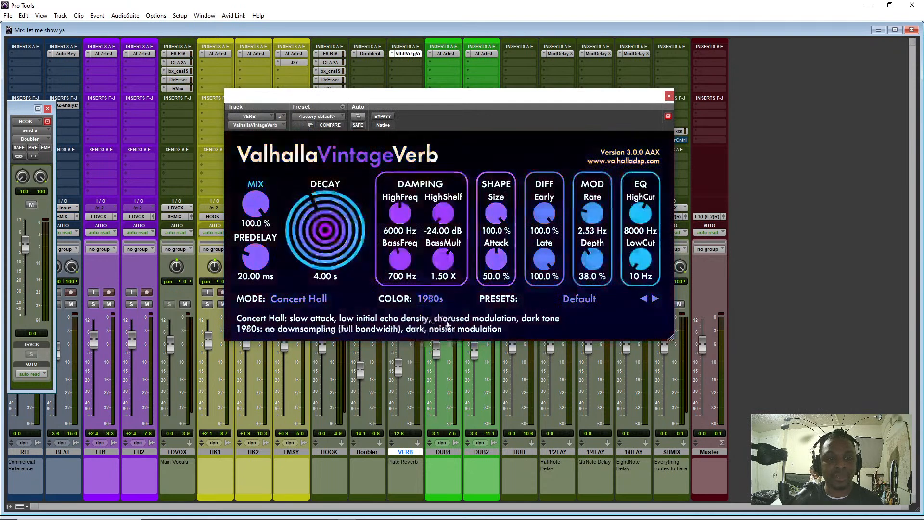
pyautogui.moveTo(326, 256); pyautogui.dragTo(328, 242)
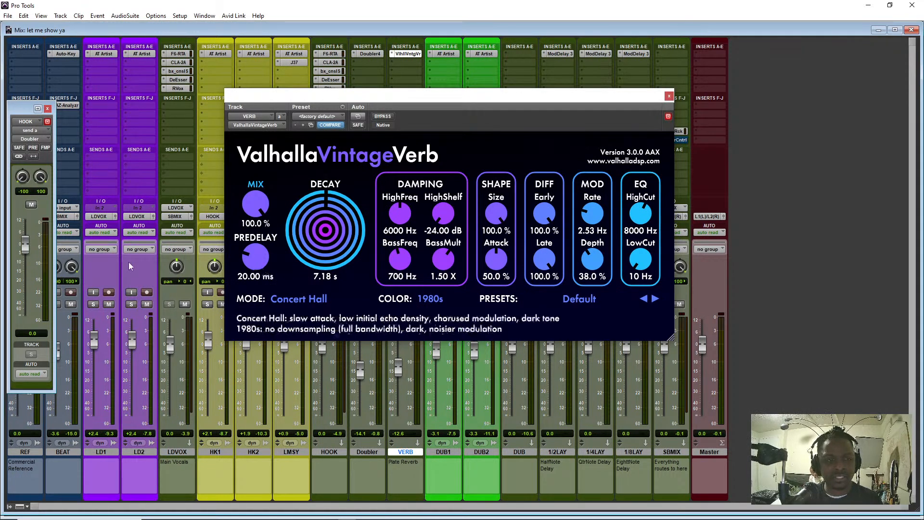
pyautogui.click(669, 96)
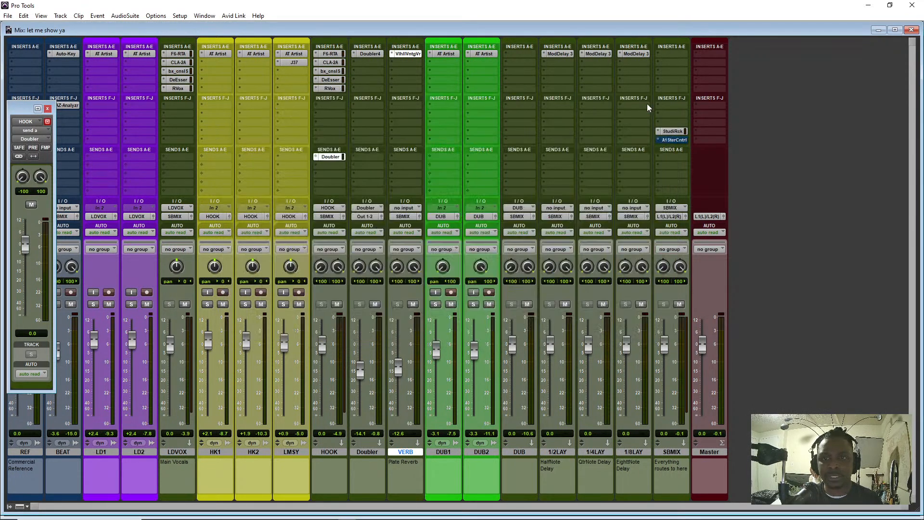
# Add a second send on HOOK routed to the stereo VERB track
pyautogui.click(326, 165)
pyautogui.moveTo(380, 235)
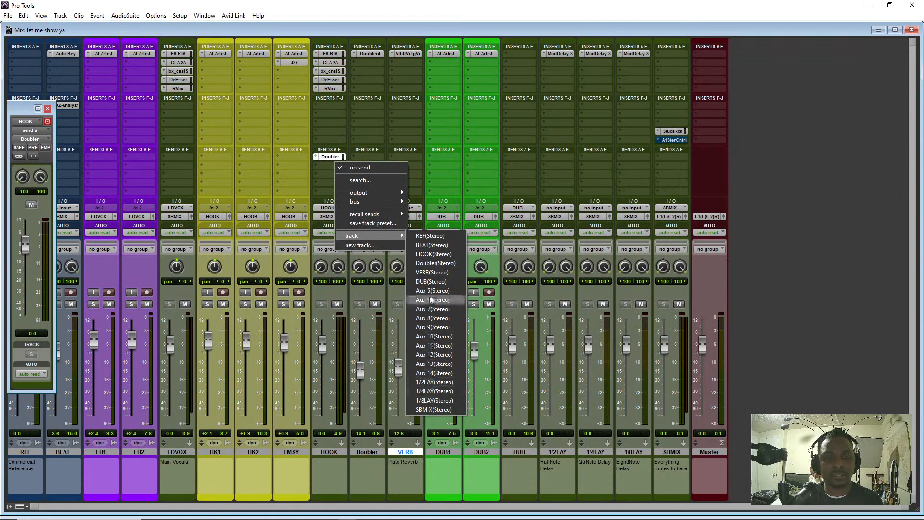
pyautogui.click(431, 272)
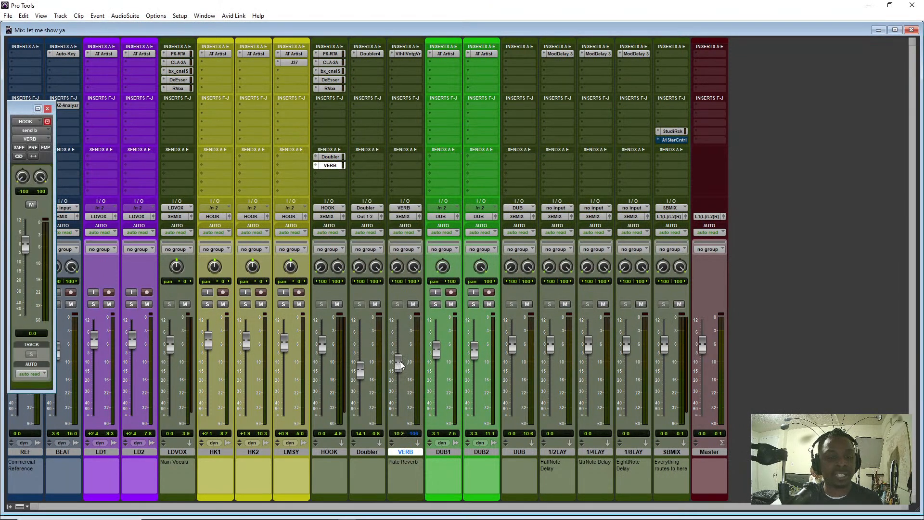
# Play the mix and raise the VERB track's fader to about -8.4
pyautogui.press('space')
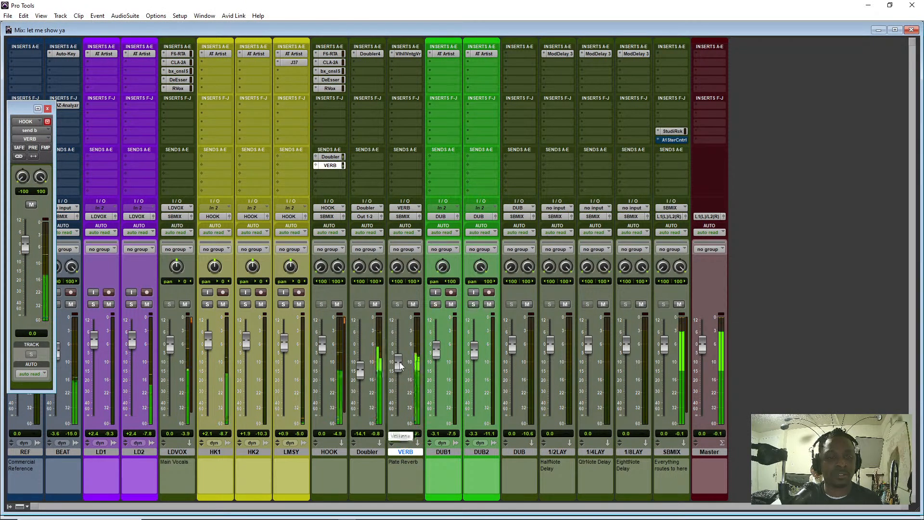
pyautogui.moveTo(400, 363); pyautogui.dragTo(400, 360)
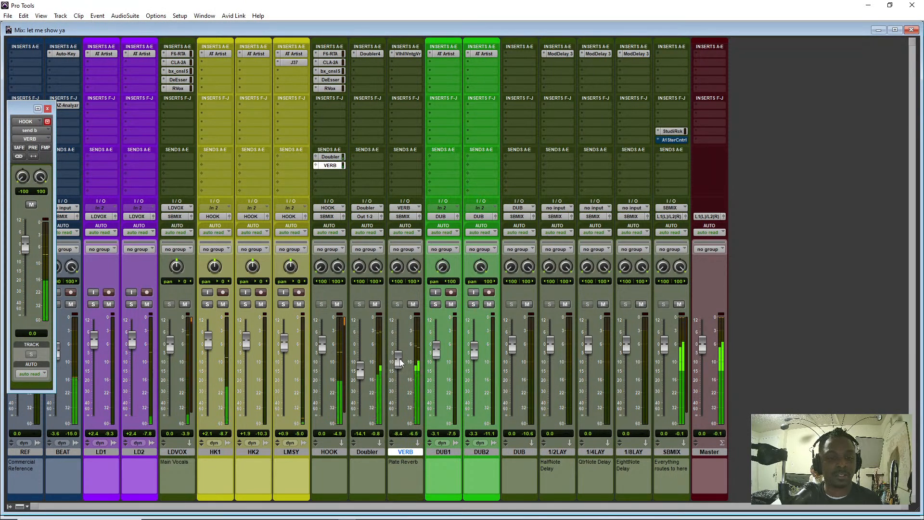
pyautogui.press('space')
# Set VERB's ValhallaVintageVerb to Chamber mode with a decay of about 2.14 s
pyautogui.click(410, 56)
pyautogui.moveTo(341, 222); pyautogui.dragTo(340, 251)
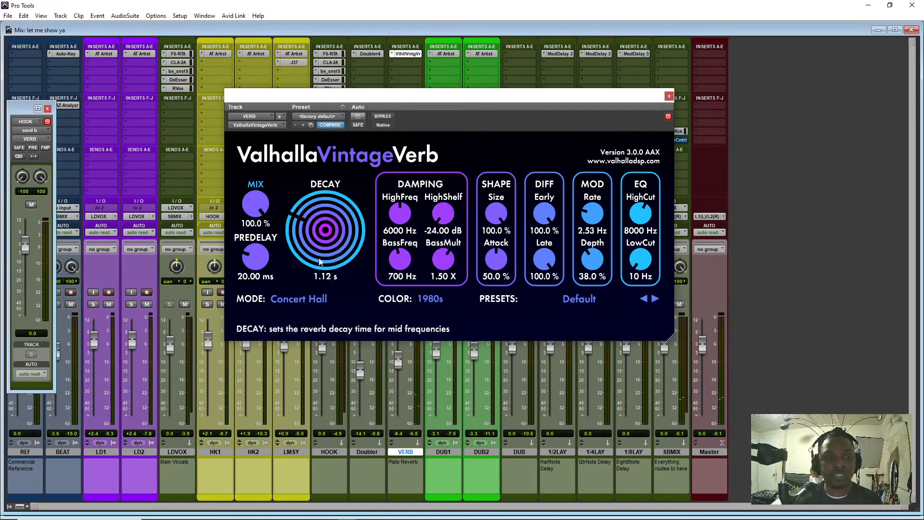
pyautogui.click(299, 299)
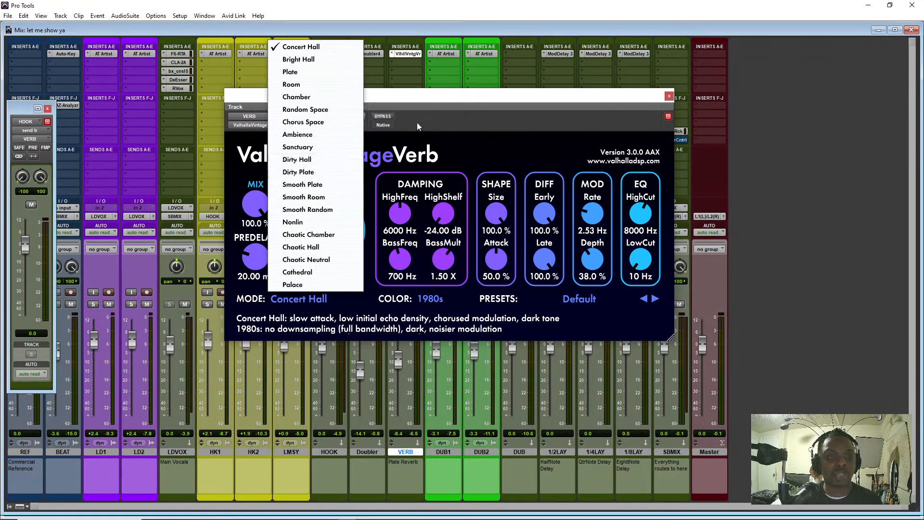
pyautogui.click(360, 95)
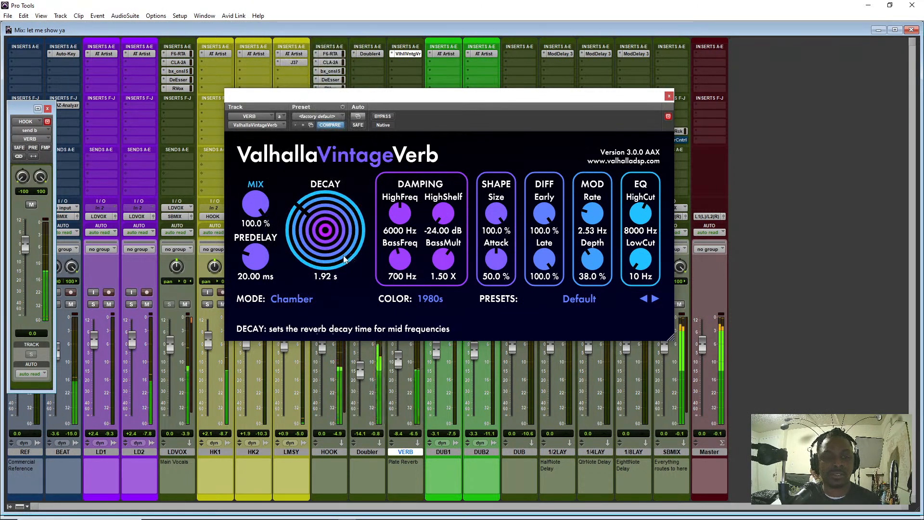
pyautogui.moveTo(337, 256); pyautogui.dragTo(337, 252)
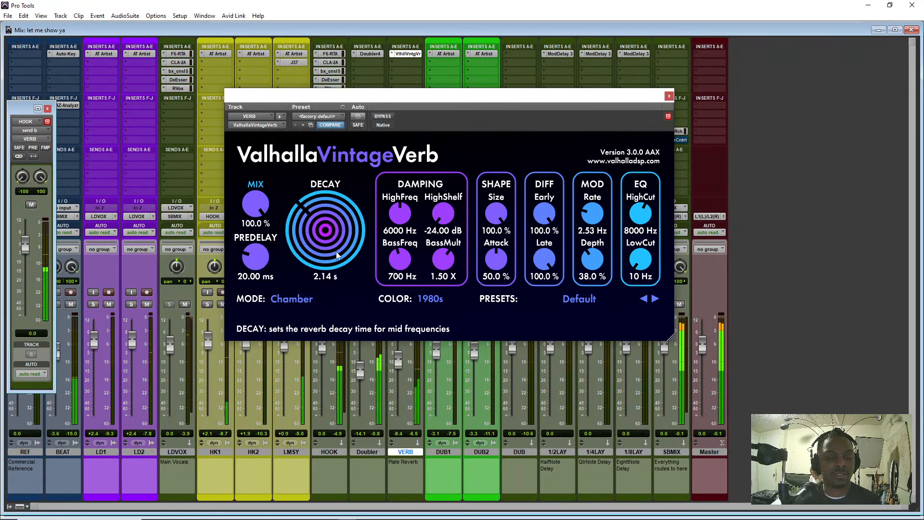
# Shape the reverb with HighCut at about 5810 Hz, LowCut at 310 Hz and BassMult at 1.76 X
pyautogui.moveTo(645, 219); pyautogui.dragTo(652, 236)
pyautogui.moveTo(639, 269); pyautogui.dragTo(638, 243)
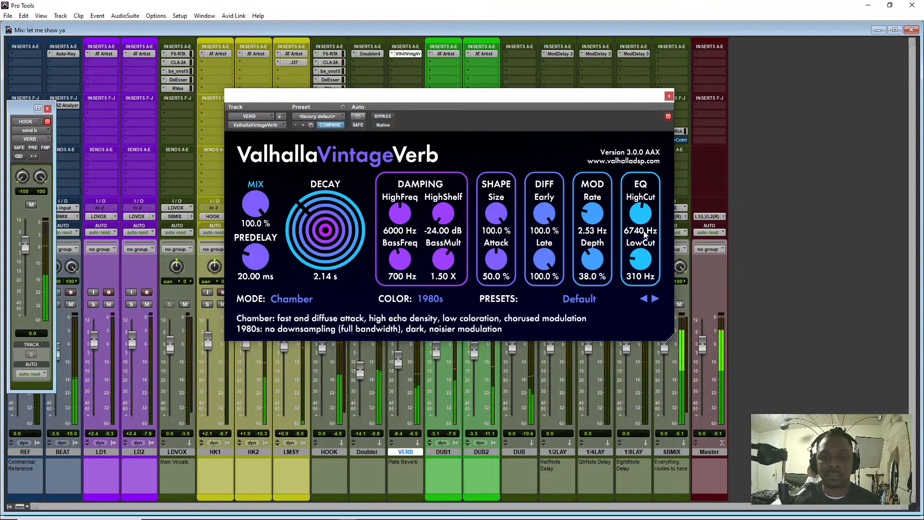
pyautogui.moveTo(642, 219); pyautogui.dragTo(643, 226)
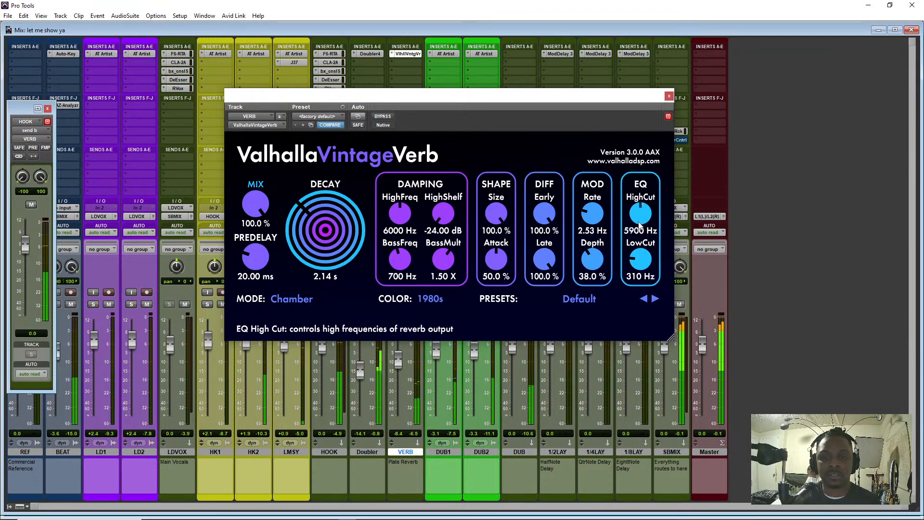
pyautogui.moveTo(443, 260); pyautogui.dragTo(444, 249)
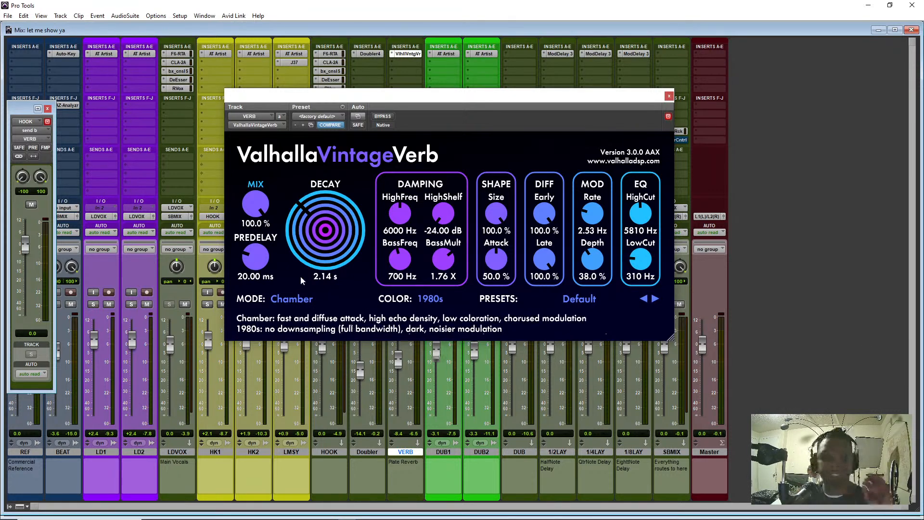
# Raise the reverb decay to about 6.47 s, lower VERB's fader to about -8.7 during playback and close the plug-in
pyautogui.moveTo(325, 245); pyautogui.dragTo(329, 229)
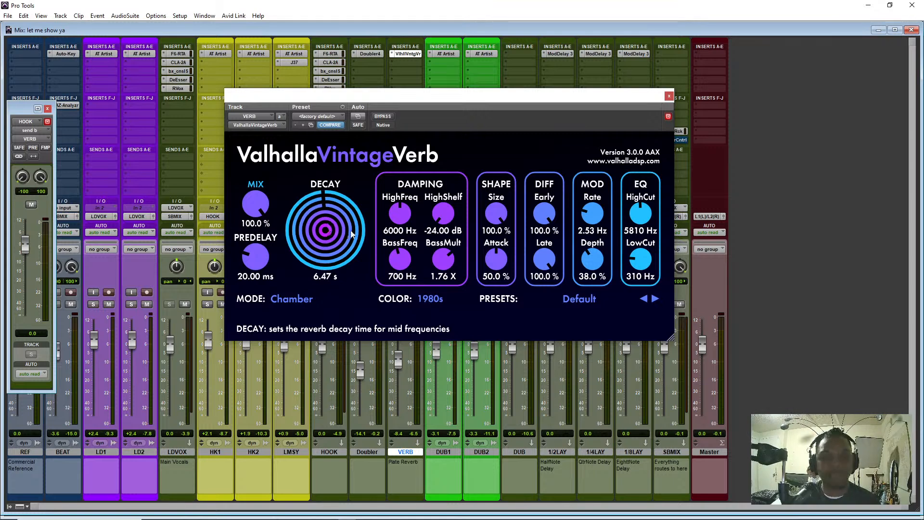
pyautogui.press('space')
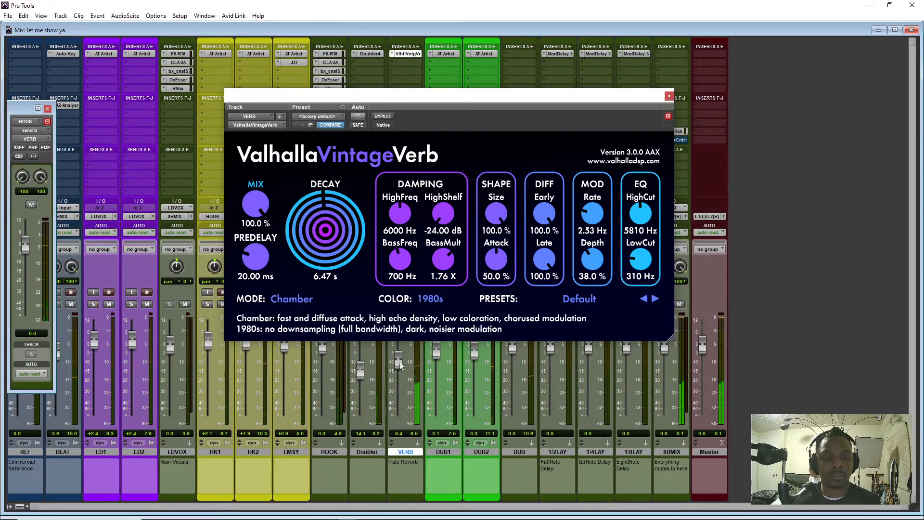
pyautogui.moveTo(401, 365); pyautogui.dragTo(400, 369)
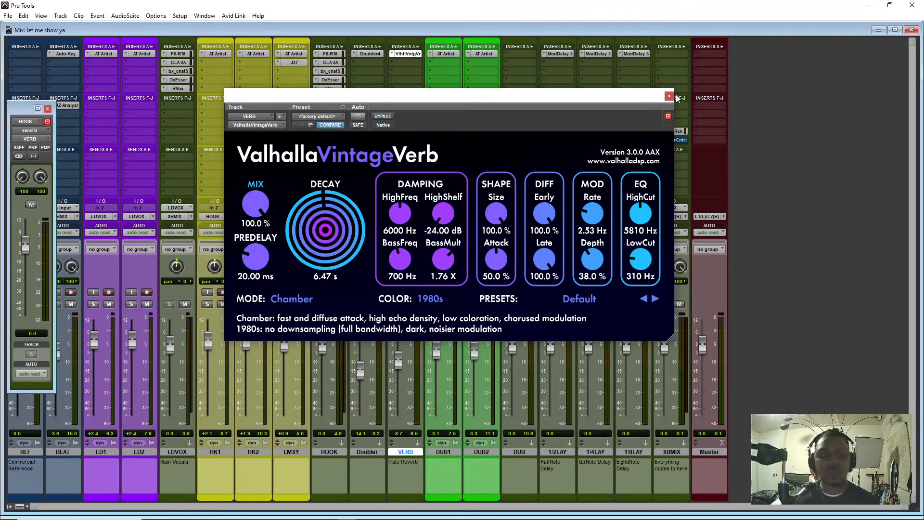
pyautogui.moveTo(400, 99); pyautogui.dragTo(29, 125)
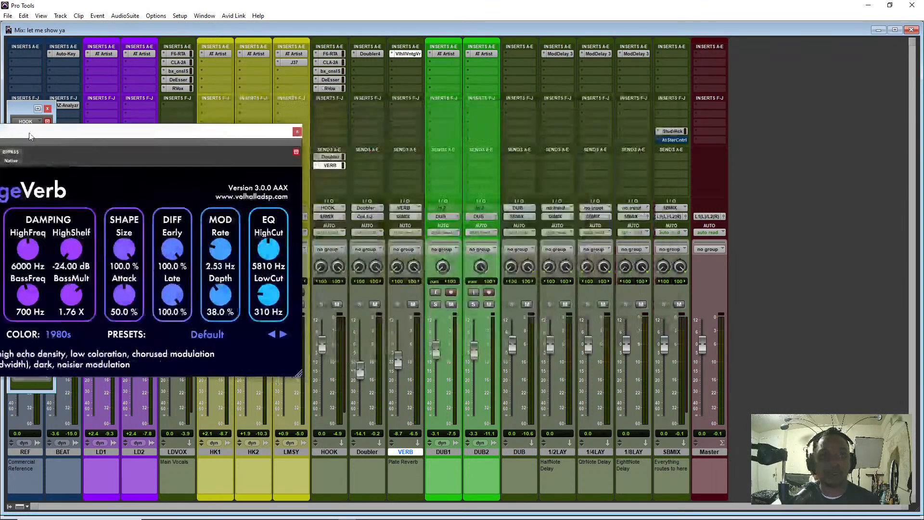
pyautogui.click(299, 123)
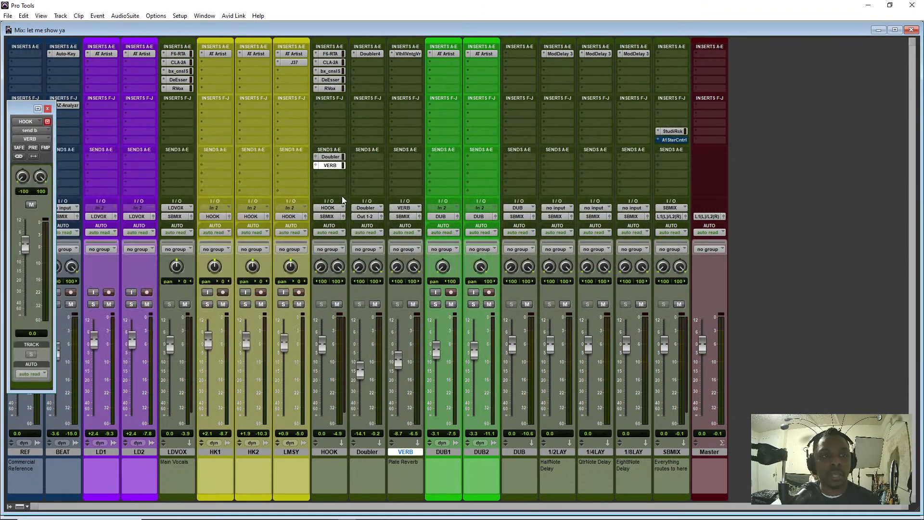
# Assign HOOK's third send to Bus 1 and close its send window
pyautogui.click(325, 173)
pyautogui.click(395, 61)
pyautogui.click(395, 62)
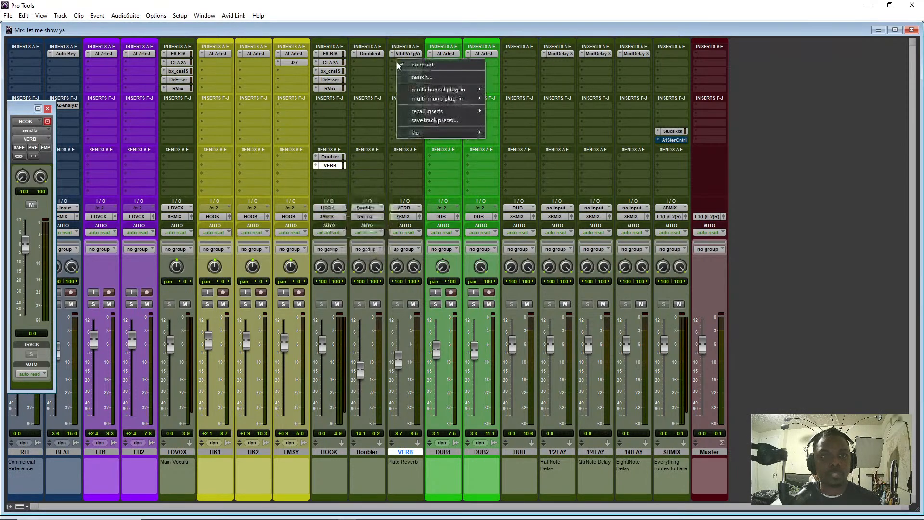
pyautogui.click(326, 174)
pyautogui.click(326, 174)
pyautogui.moveTo(366, 210)
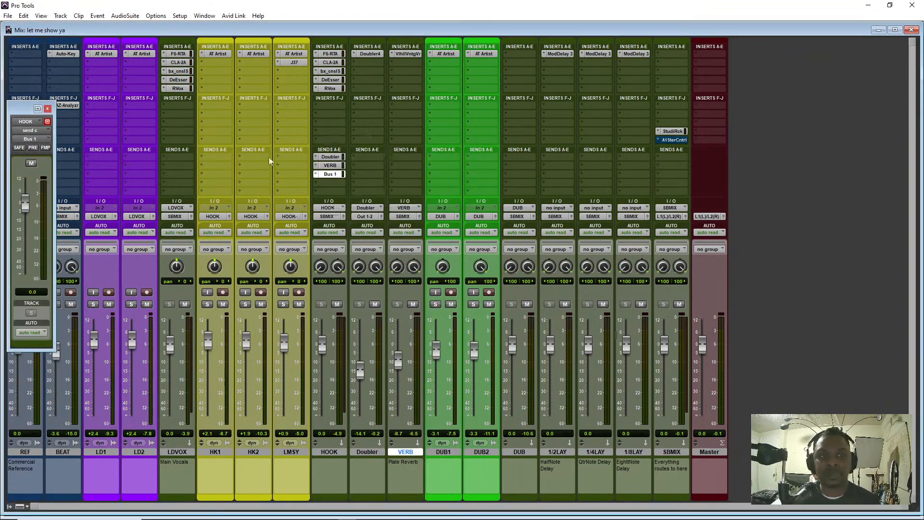
pyautogui.click(48, 109)
# Insert the RCompressor (stereo) dynamics plug-in in VERB's third insert slot
pyautogui.click(397, 62)
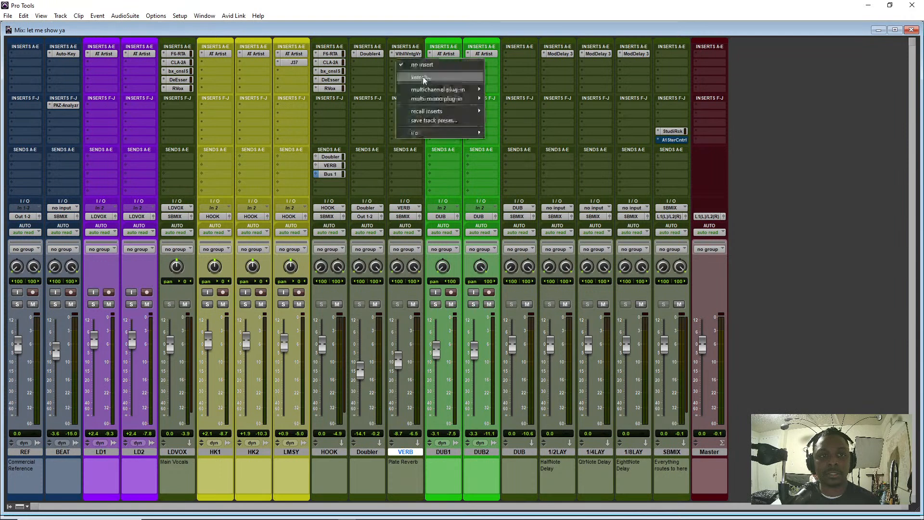
pyautogui.moveTo(437, 101)
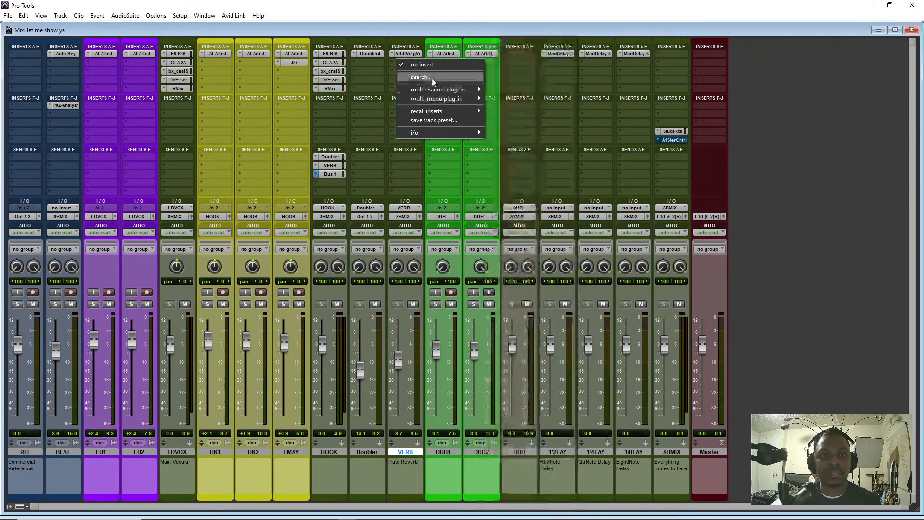
pyautogui.click(397, 72)
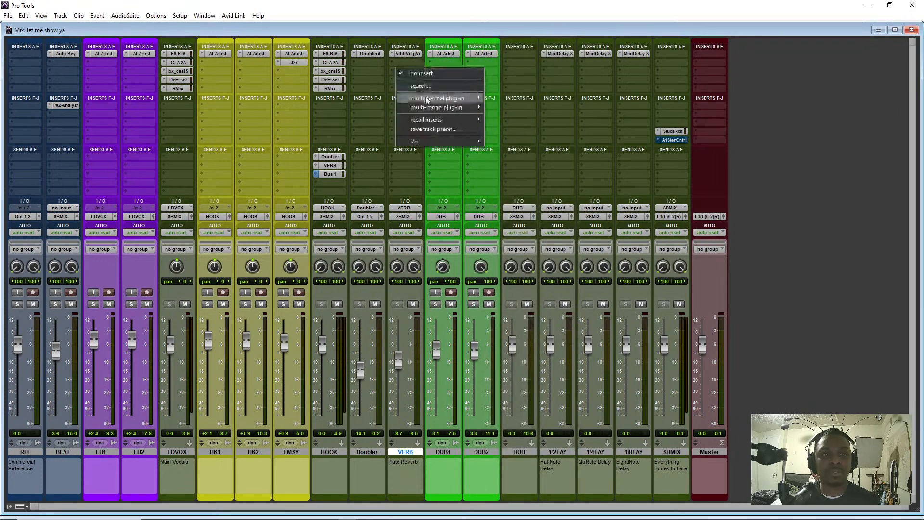
pyautogui.moveTo(435, 98)
pyautogui.moveTo(528, 53)
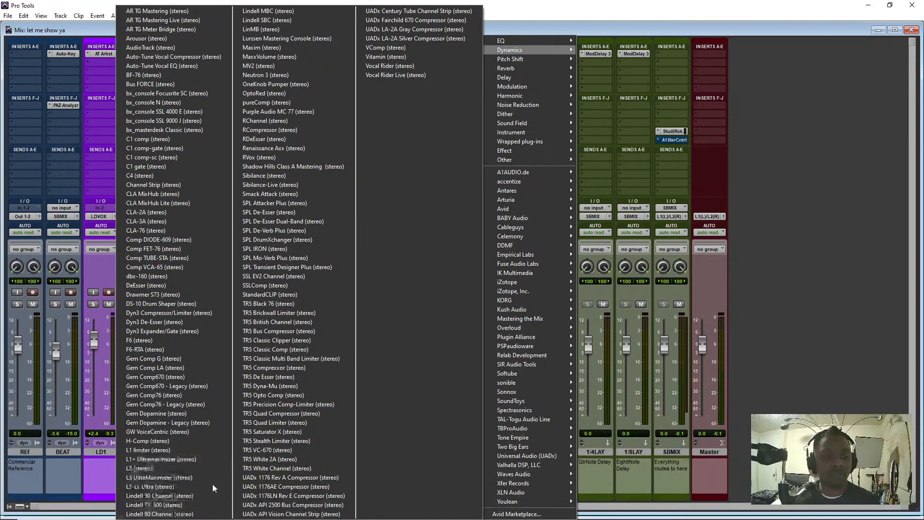
pyautogui.click(287, 130)
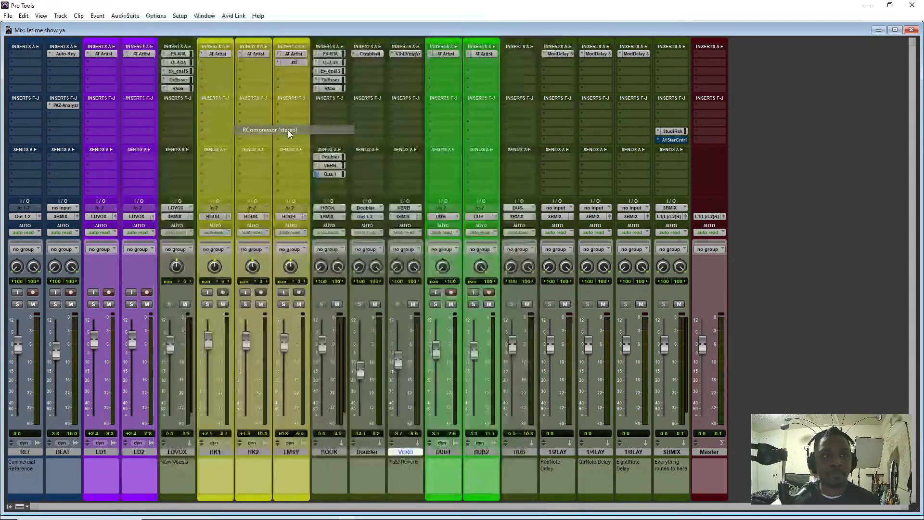
pyautogui.moveTo(37, 131); pyautogui.dragTo(561, 117)
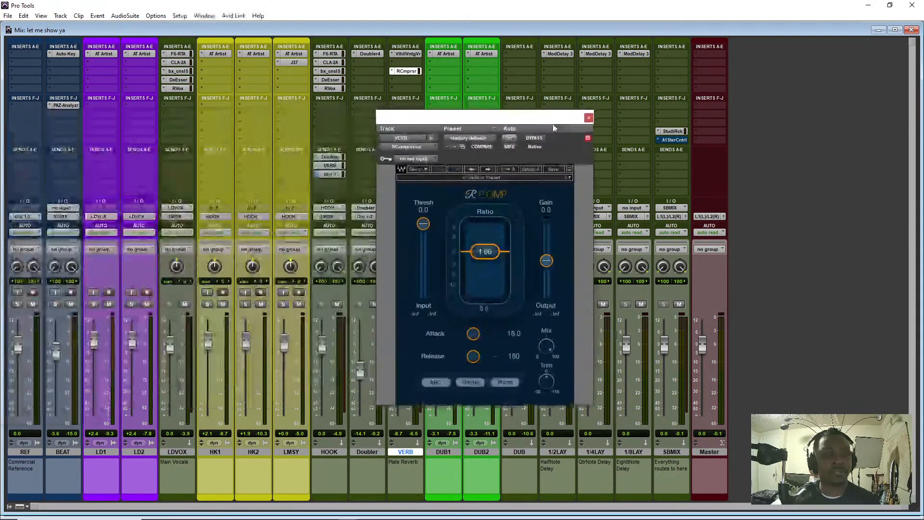
# Set the key input of VERB's RCompressor to Bus 1 for sidechaining
pyautogui.click(431, 159)
pyautogui.moveTo(468, 195)
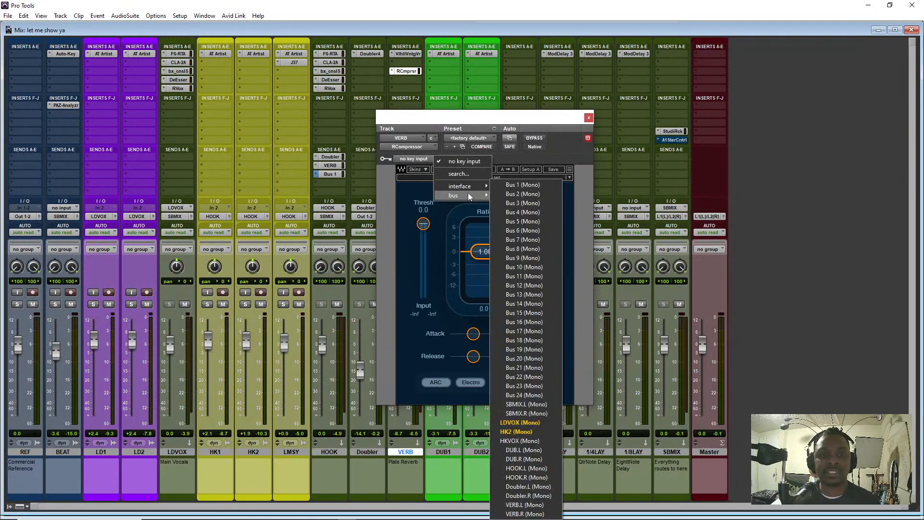
pyautogui.click(543, 185)
pyautogui.click(416, 159)
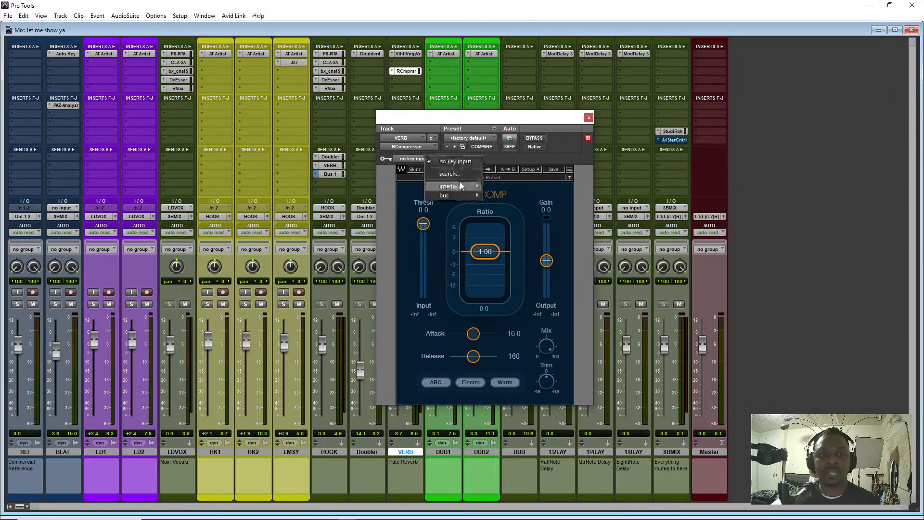
pyautogui.moveTo(472, 196)
pyautogui.click(505, 185)
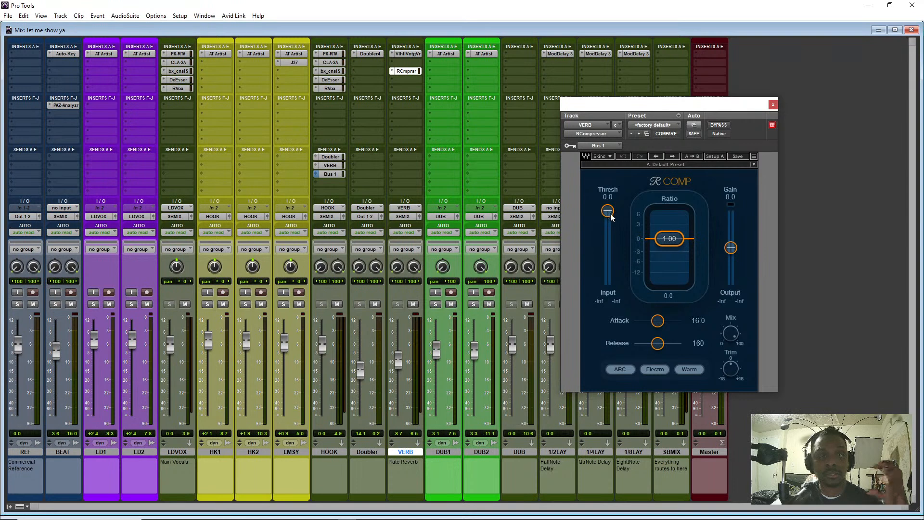
# Set the RCompressor's ratio to 3.99, attack to 0.50 and release to 5000
pyautogui.click(671, 245)
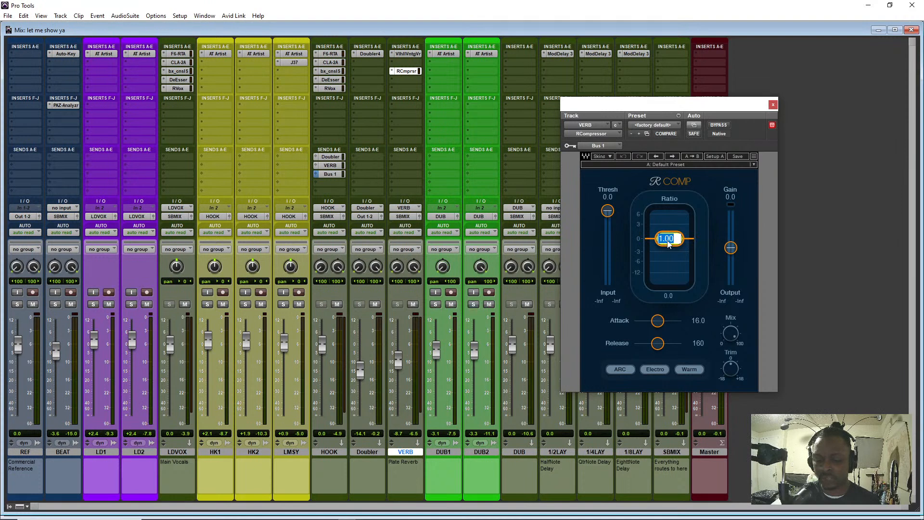
pyautogui.write('3.99')
pyautogui.press('Return')
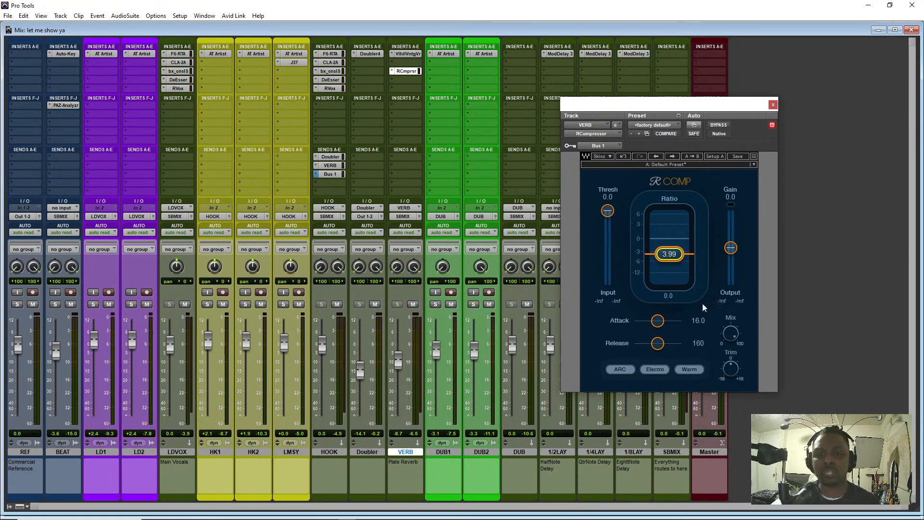
pyautogui.moveTo(657, 321); pyautogui.dragTo(635, 320)
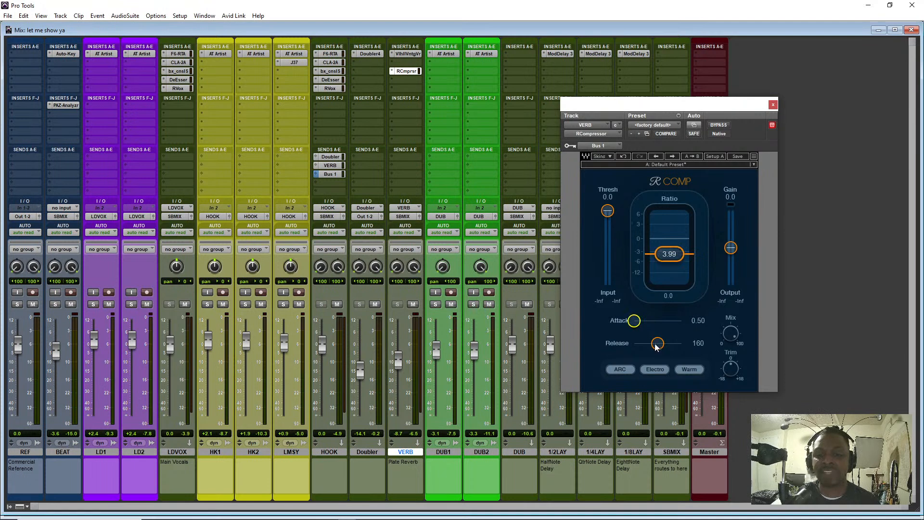
pyautogui.moveTo(658, 344); pyautogui.dragTo(678, 343)
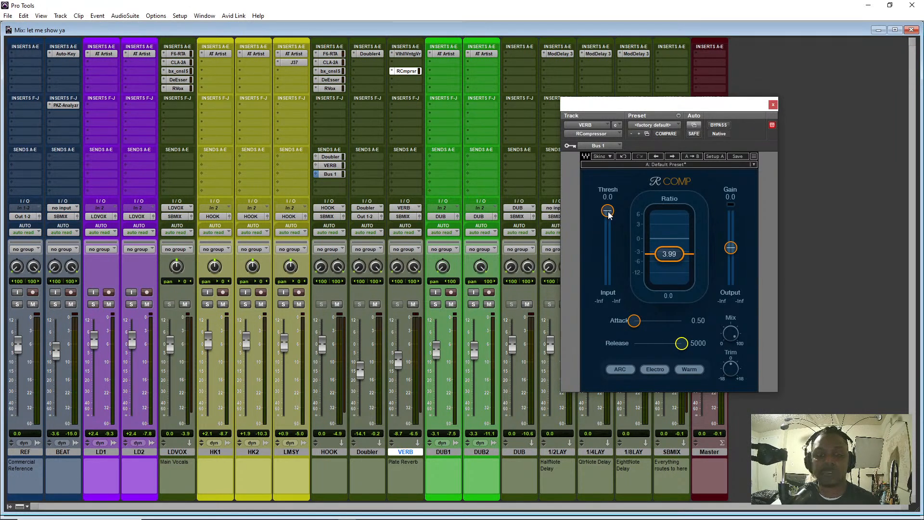
# Lower the RCompressor's threshold to about -20.1 and shorten its release to about 410
pyautogui.moveTo(609, 215); pyautogui.dragTo(607, 234)
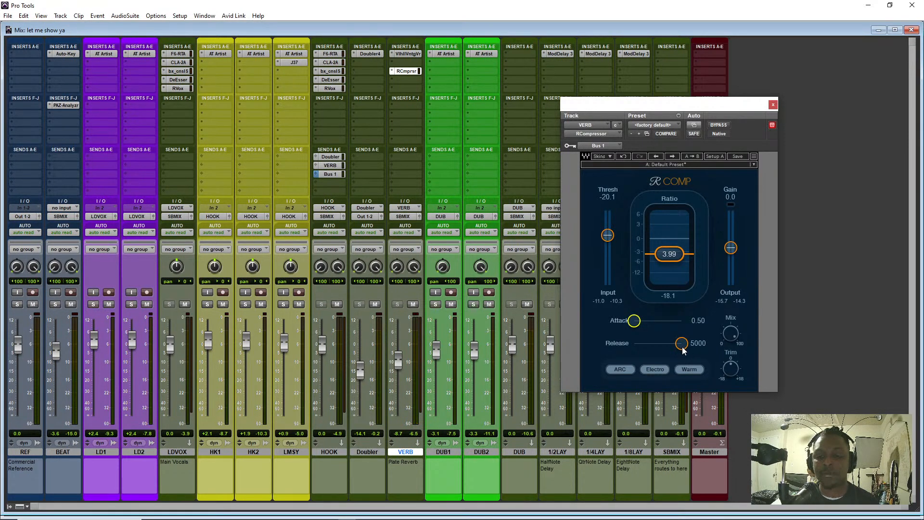
pyautogui.moveTo(682, 343); pyautogui.dragTo(658, 351)
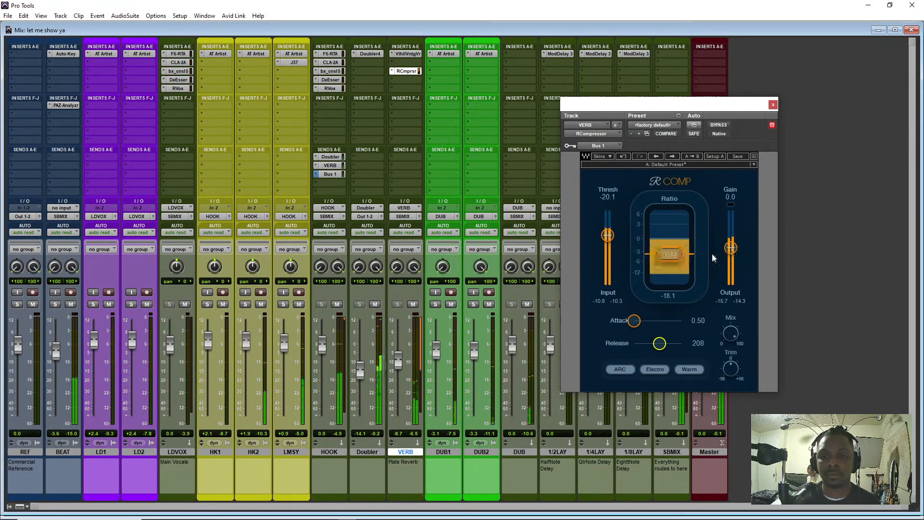
pyautogui.moveTo(660, 345); pyautogui.dragTo(686, 337)
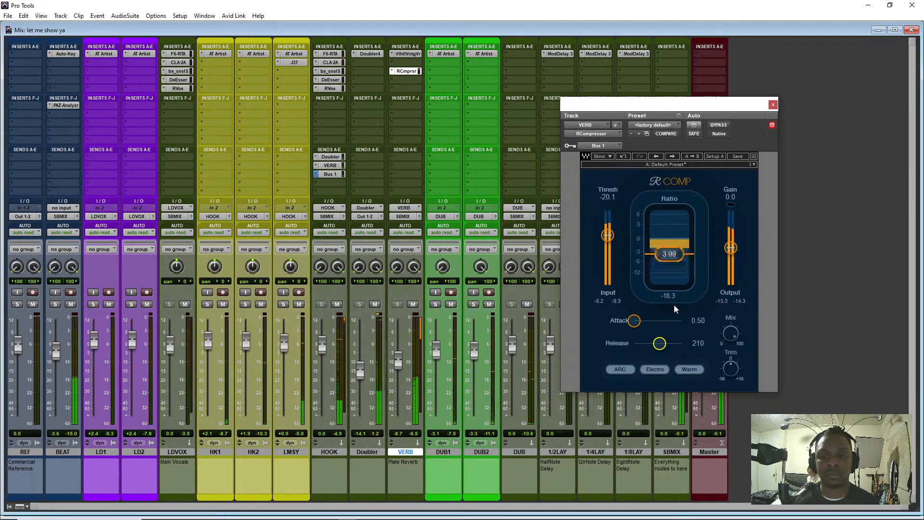
pyautogui.moveTo(660, 344); pyautogui.dragTo(664, 343)
# Switch the RCompressor to Opto and fine-tune its release to about 477 and gain to about -0.2
pyautogui.moveTo(731, 247); pyautogui.dragTo(730, 247)
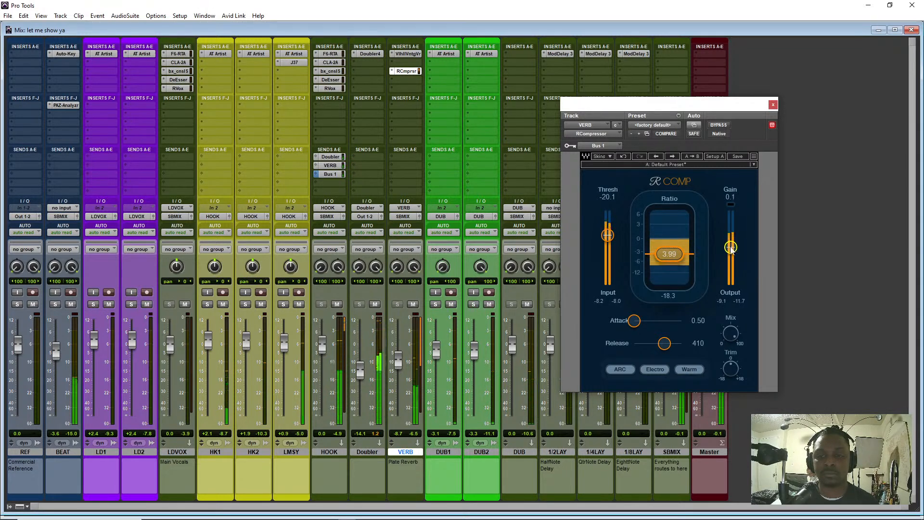
pyautogui.moveTo(665, 343); pyautogui.dragTo(666, 343)
pyautogui.click(655, 369)
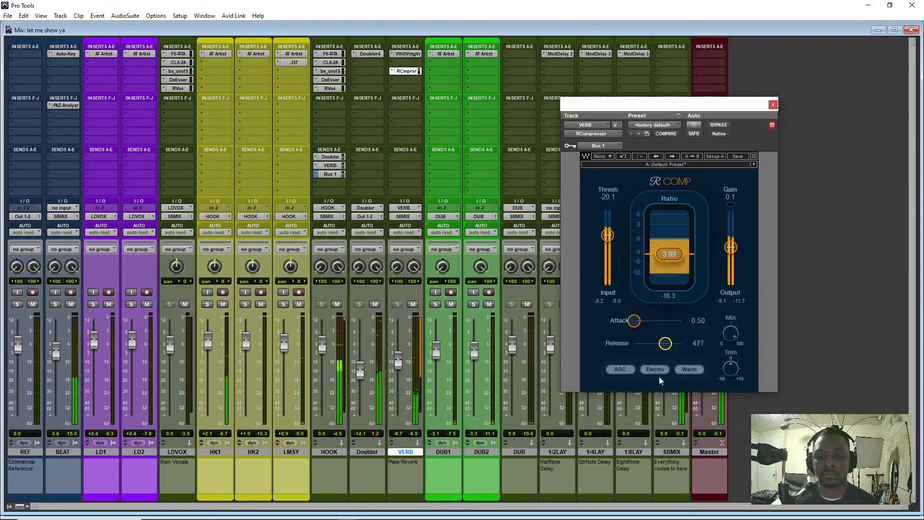
pyautogui.moveTo(730, 247); pyautogui.dragTo(731, 248)
# Lower VERB's fader to about -13.9 and shorten the ValhallaVintageVerb decay to about 5.34 s
pyautogui.moveTo(398, 361); pyautogui.dragTo(398, 365)
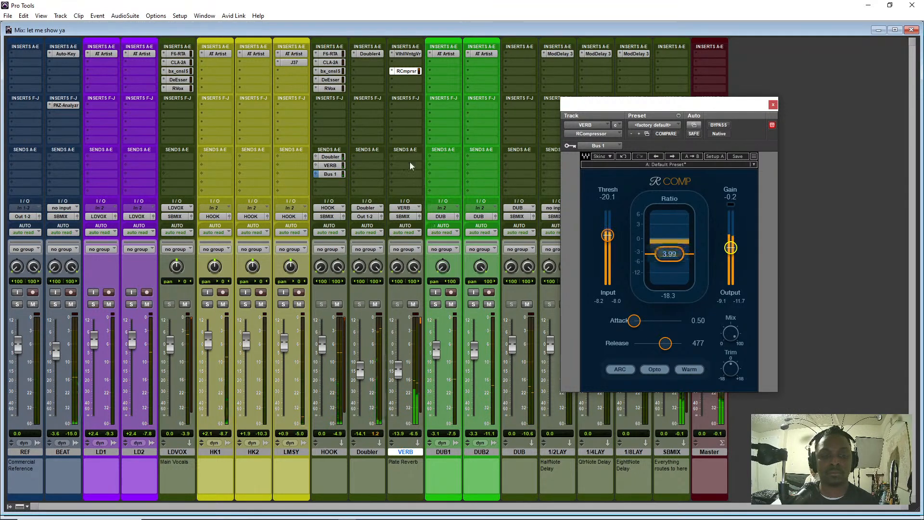
pyautogui.click(406, 54)
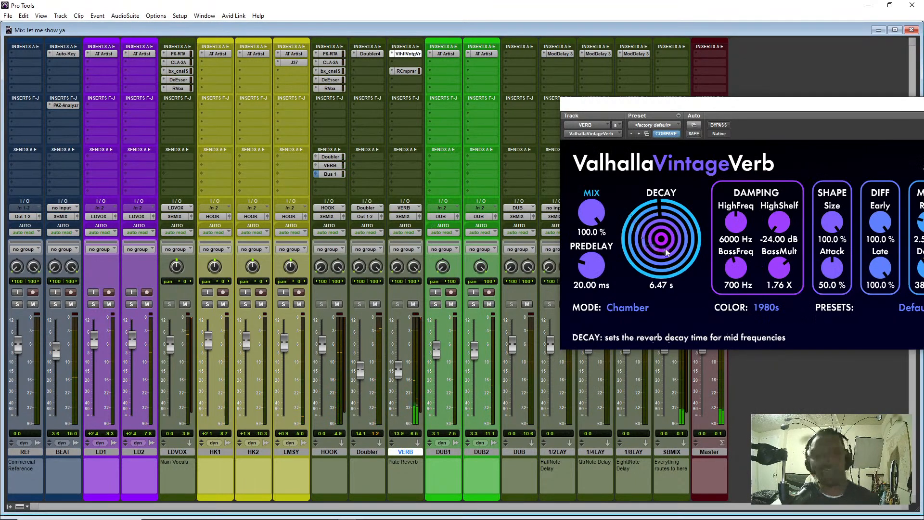
pyautogui.moveTo(666, 252); pyautogui.dragTo(662, 257)
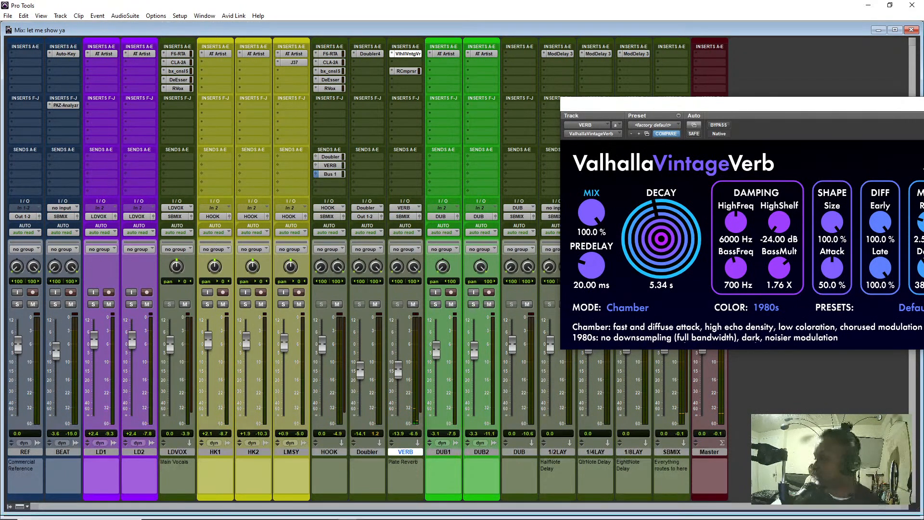
# Insert the EQ3 7-Band (stereo) plug-in in VERB's second slot, between the reverb and the compressor
pyautogui.click(405, 62)
pyautogui.click(448, 78)
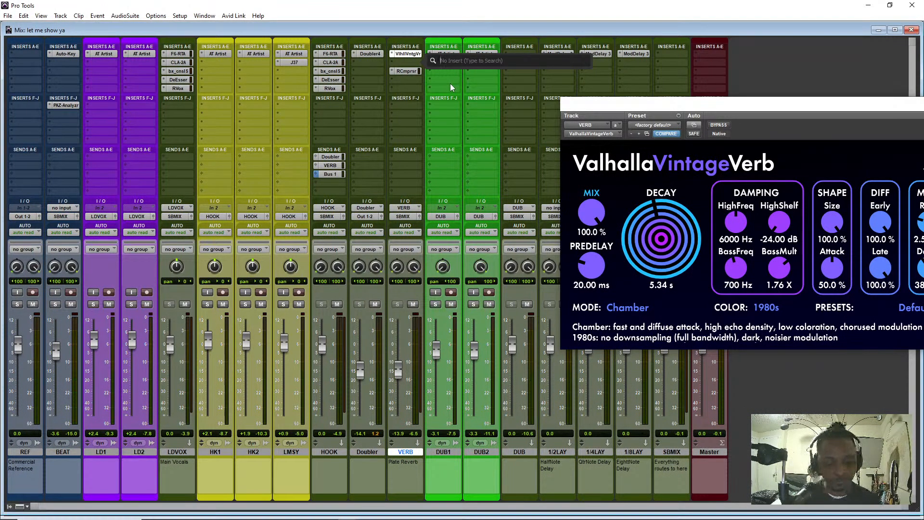
pyautogui.write('req')
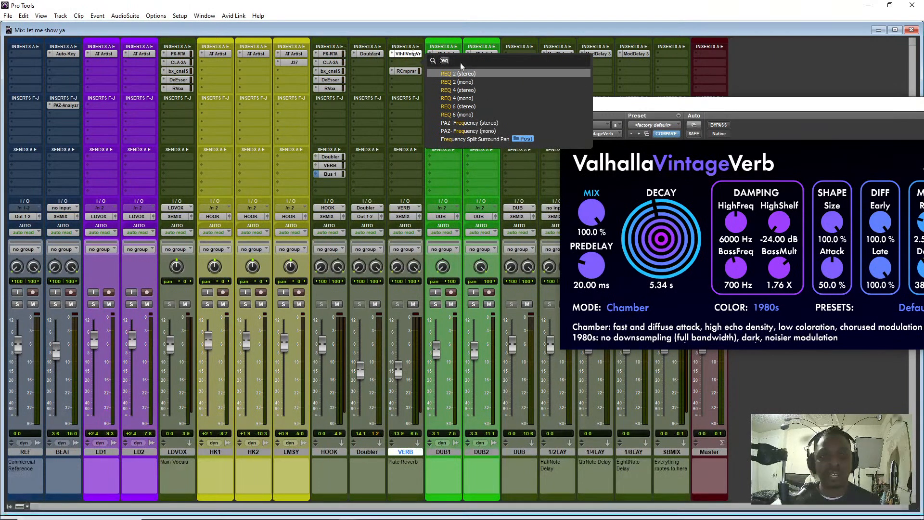
pyautogui.write('eq')
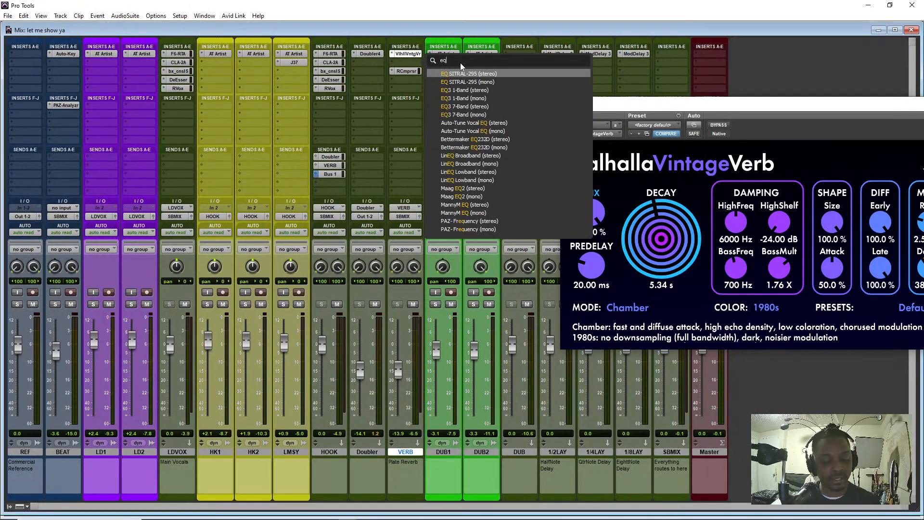
pyautogui.click(484, 107)
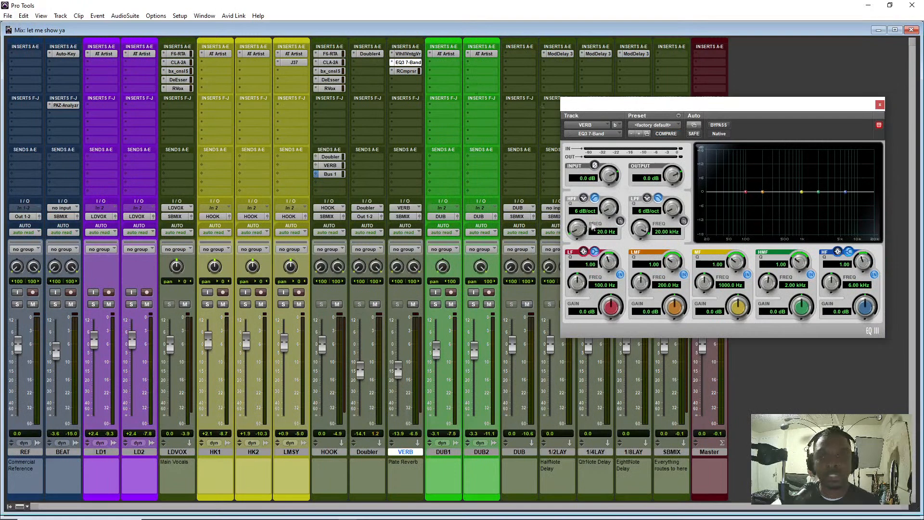
# Set the EQ's high-pass filter to 12 dB/oct at about 255.2 Hz
pyautogui.moveTo(612, 227); pyautogui.dragTo(611, 212)
pyautogui.moveTo(574, 239); pyautogui.dragTo(607, 146)
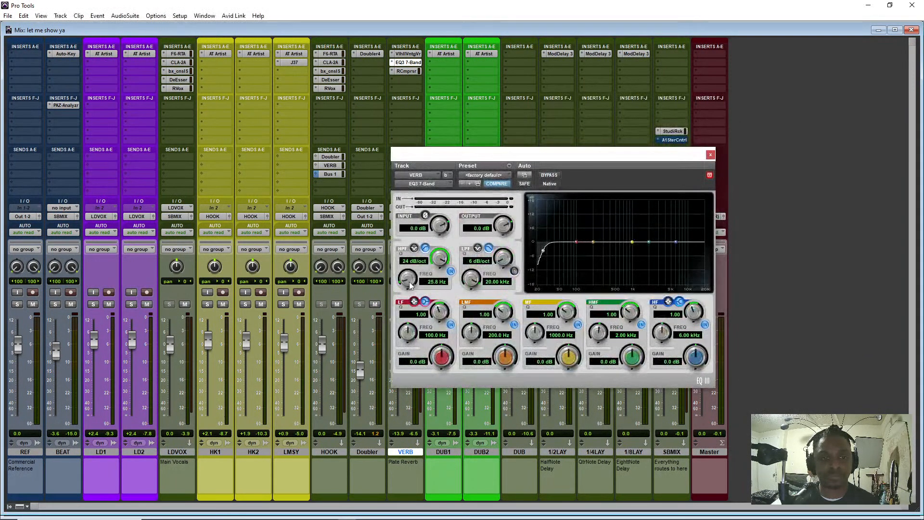
pyautogui.moveTo(411, 289); pyautogui.dragTo(410, 277)
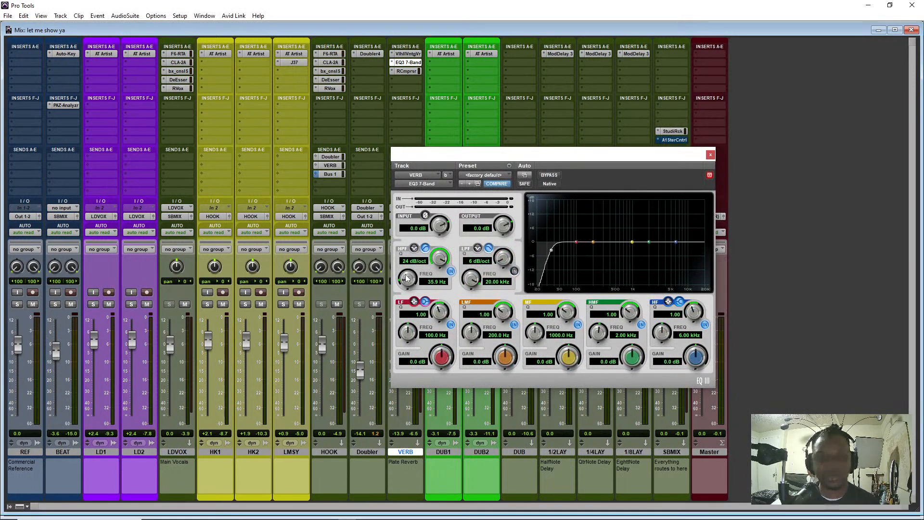
pyautogui.moveTo(405, 278); pyautogui.dragTo(523, 100)
# Enable the EQ's low-pass filter with a 12 dB/oct slope at about 4.31 kHz
pyautogui.click(514, 272)
pyautogui.moveTo(474, 284); pyautogui.dragTo(479, 309)
pyautogui.moveTo(504, 262); pyautogui.dragTo(506, 309)
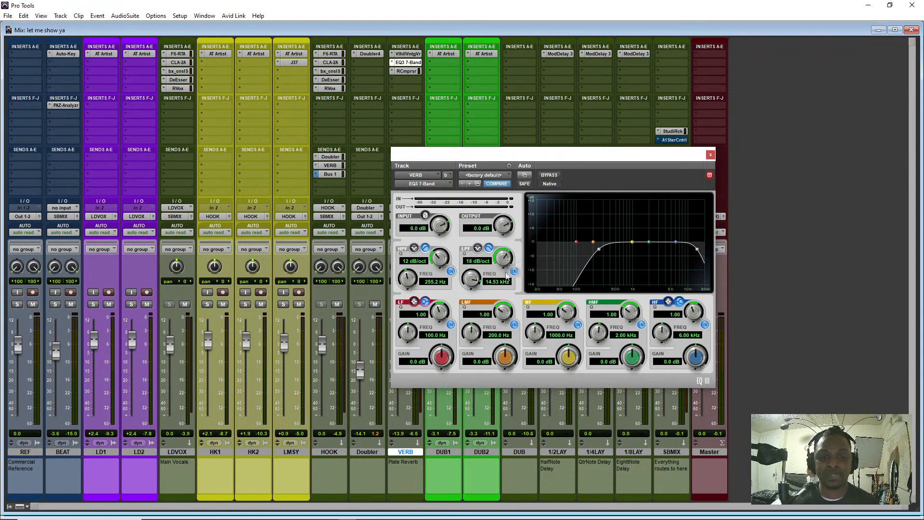
pyautogui.moveTo(475, 276); pyautogui.dragTo(452, 334)
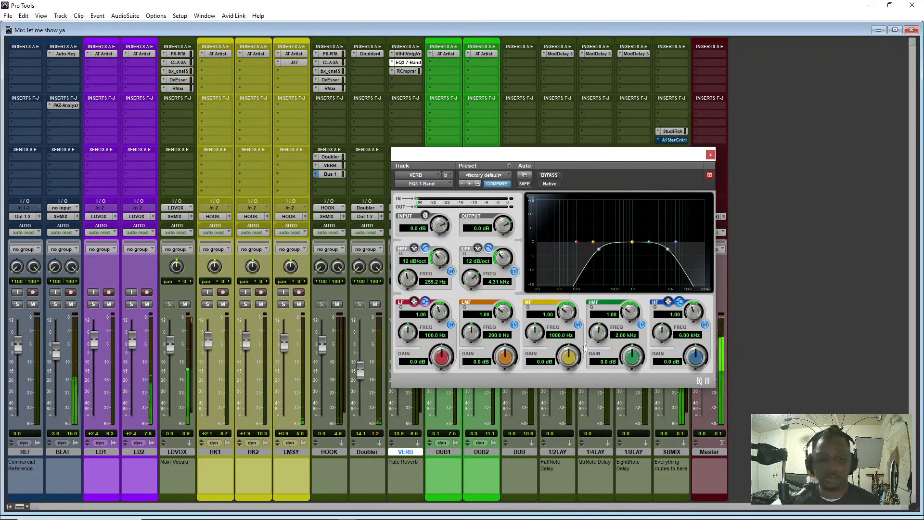
# Raise VERB's fader to about -3.8 and its RCompressor threshold to about -12.6 during playback
pyautogui.moveTo(450, 157); pyautogui.dragTo(533, 145)
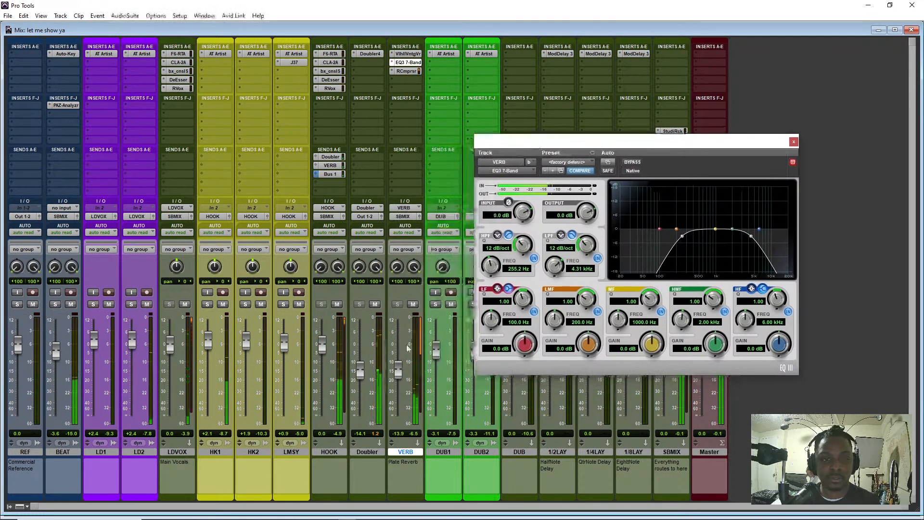
pyautogui.moveTo(398, 371); pyautogui.dragTo(398, 361)
pyautogui.click(409, 71)
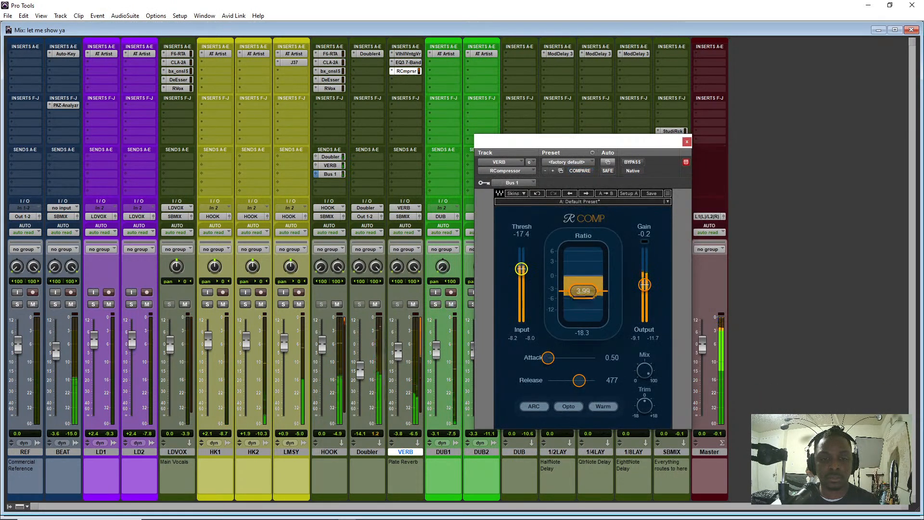
pyautogui.moveTo(521, 270); pyautogui.dragTo(522, 268)
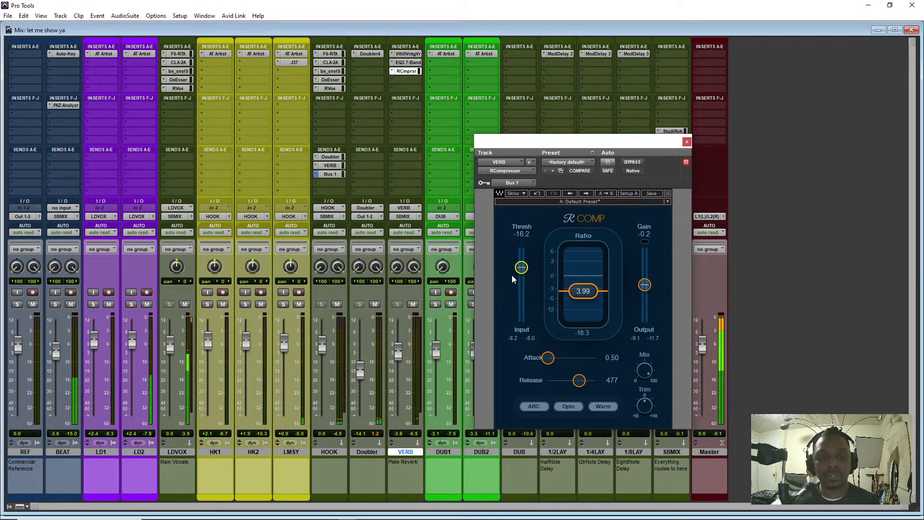
pyautogui.moveTo(521, 267); pyautogui.dragTo(522, 263)
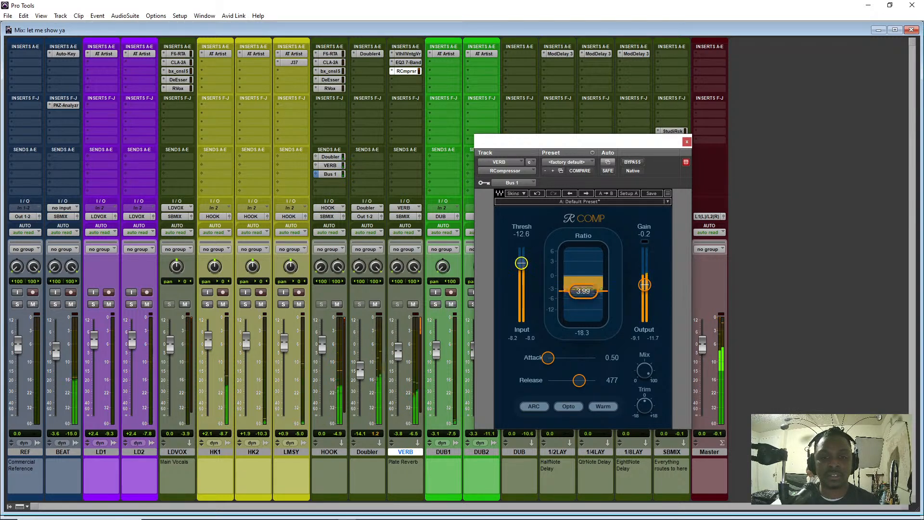
# Fine-tune the RCompressor's threshold to about -12.0 and gain to about -0.3, and lower VERB's fader to about -14.0
pyautogui.moveTo(522, 262); pyautogui.dragTo(521, 262)
pyautogui.moveTo(644, 284); pyautogui.dragTo(645, 285)
pyautogui.moveTo(398, 351); pyautogui.dragTo(398, 379)
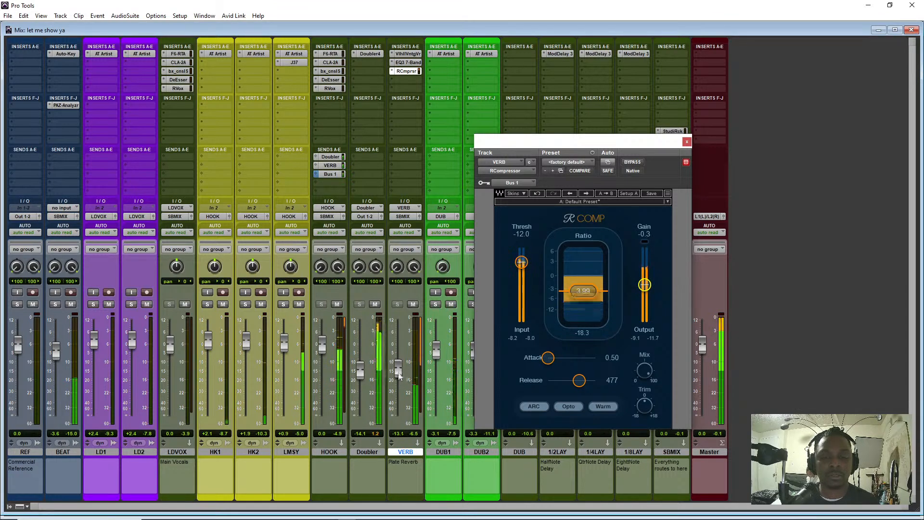
pyautogui.moveTo(400, 375); pyautogui.dragTo(398, 377)
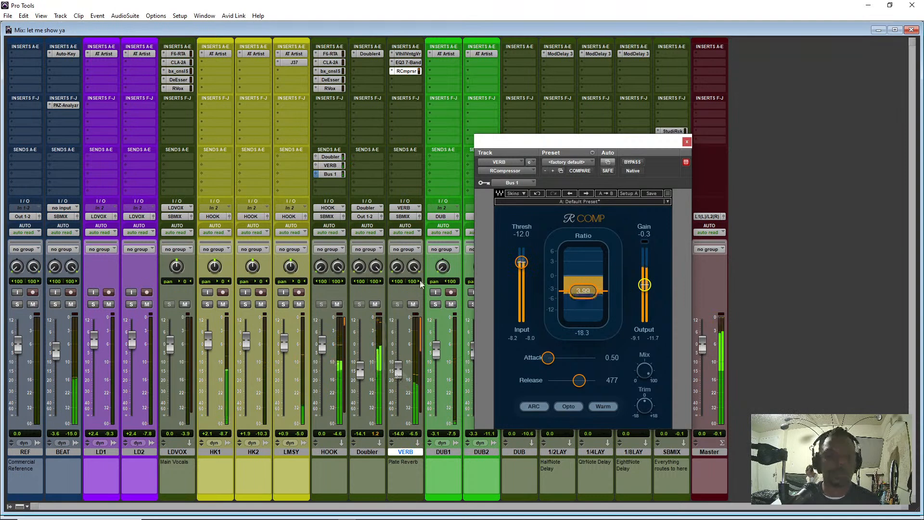
# Set VERB's fader to about -13.6 and raise its RCompressor gain to about 0.5
pyautogui.moveTo(398, 369); pyautogui.dragTo(398, 387)
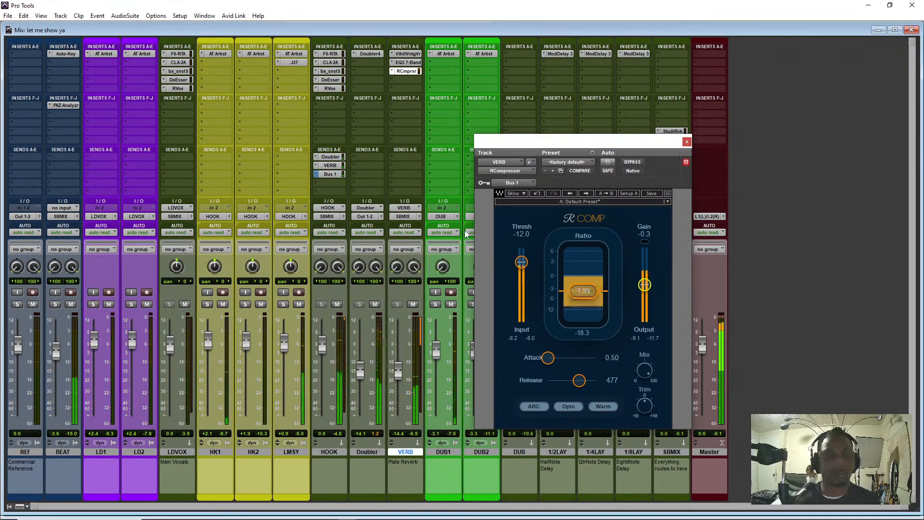
pyautogui.moveTo(398, 379); pyautogui.dragTo(397, 377)
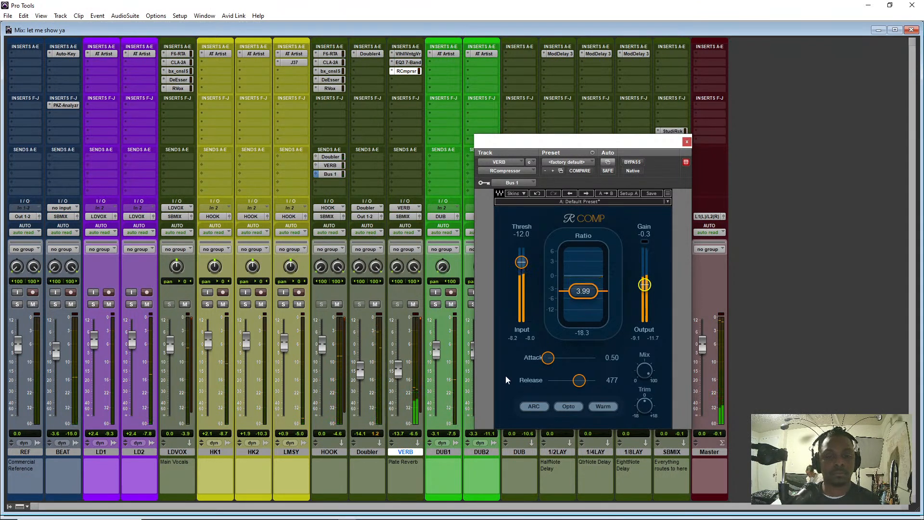
pyautogui.moveTo(647, 286); pyautogui.dragTo(647, 285)
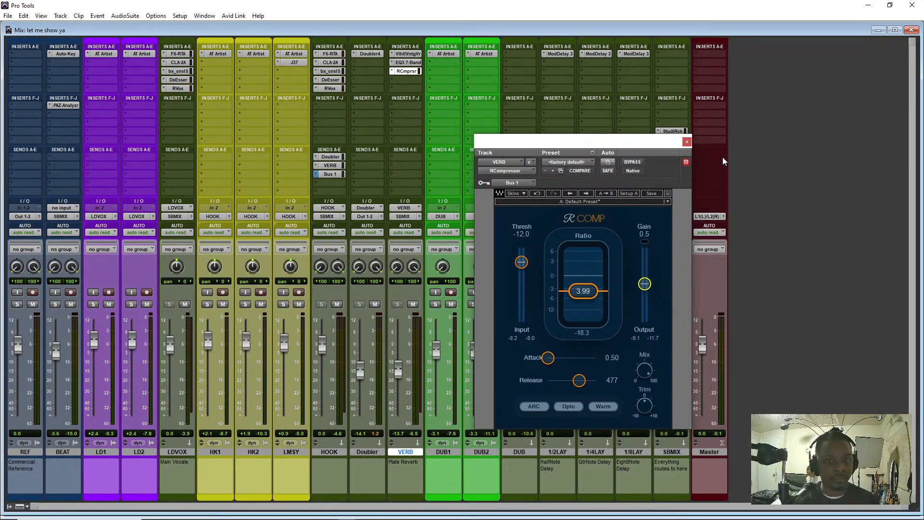
pyautogui.click(687, 142)
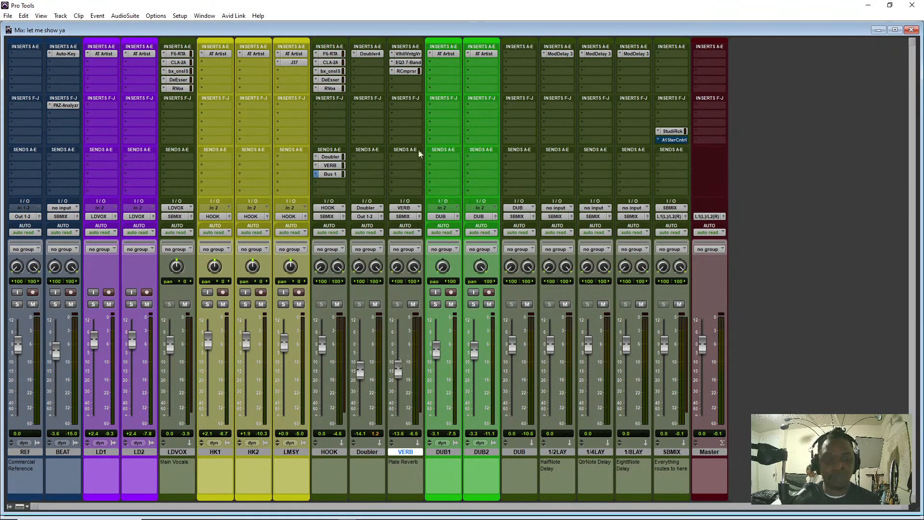
# Insert A1StereoControl after the RCompressor on the VERB track and widen its stereo width to about 122%
pyautogui.click(429, 72)
pyautogui.write('a1')
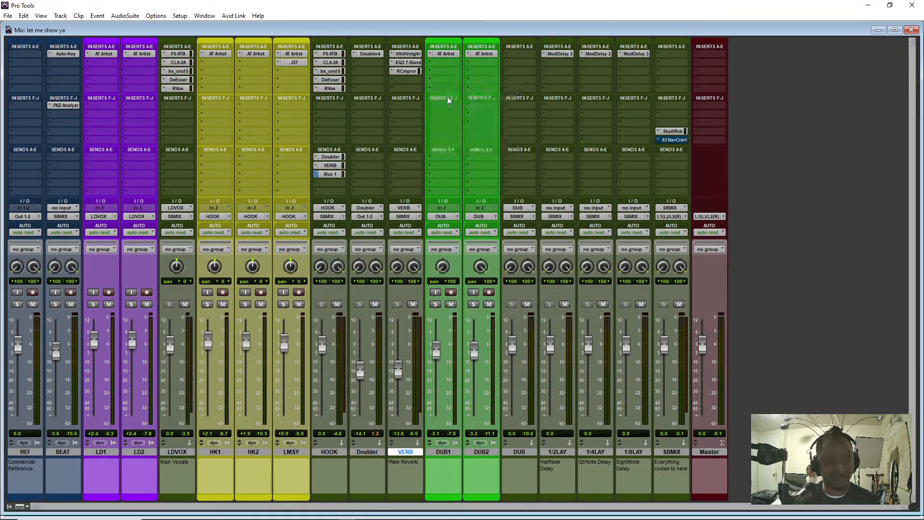
pyautogui.click(490, 91)
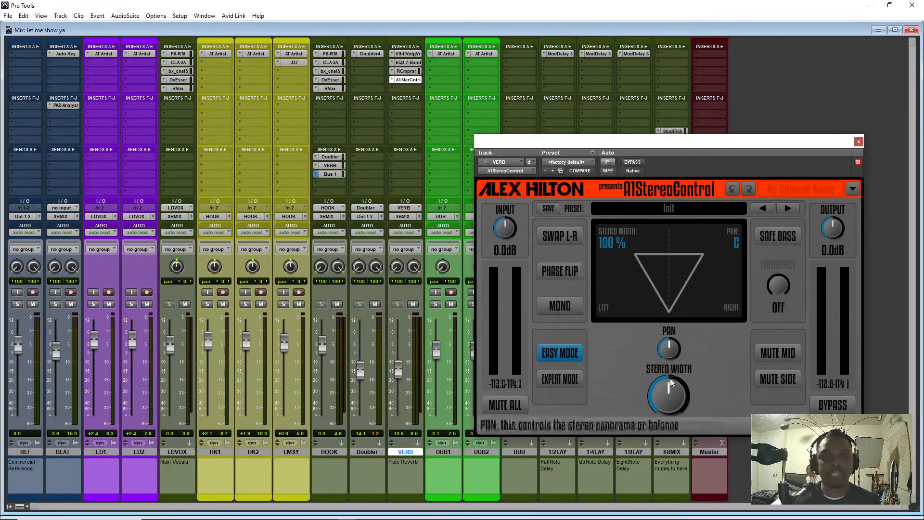
pyautogui.moveTo(669, 396); pyautogui.dragTo(673, 389)
# Compare the mix with VERB muted and unmuted, setting Doubler's fader to about -12.9 and VERB's to about -14.2
pyautogui.moveTo(400, 367); pyautogui.dragTo(400, 367)
pyautogui.click(414, 304)
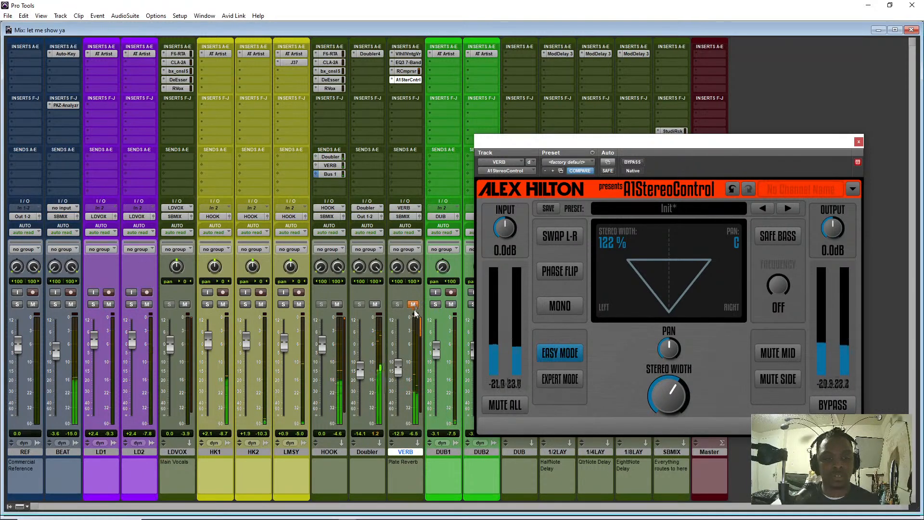
pyautogui.click(413, 304)
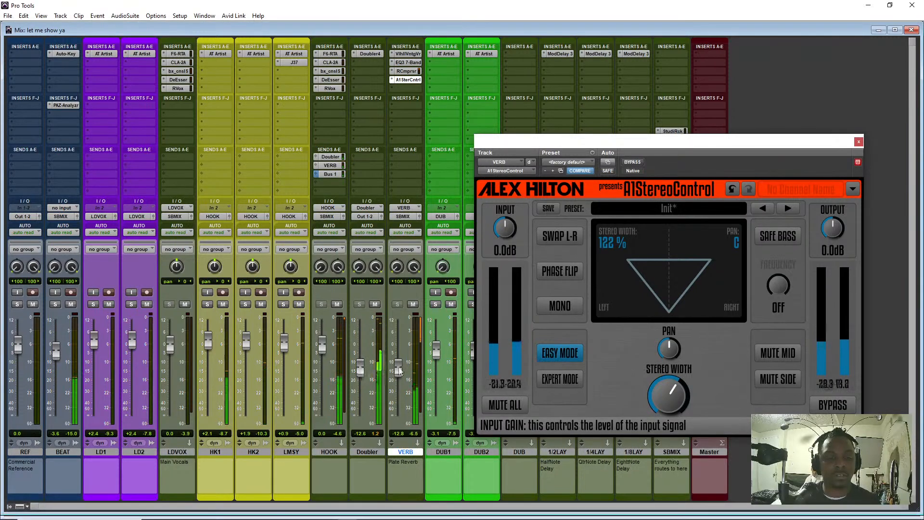
pyautogui.click(858, 142)
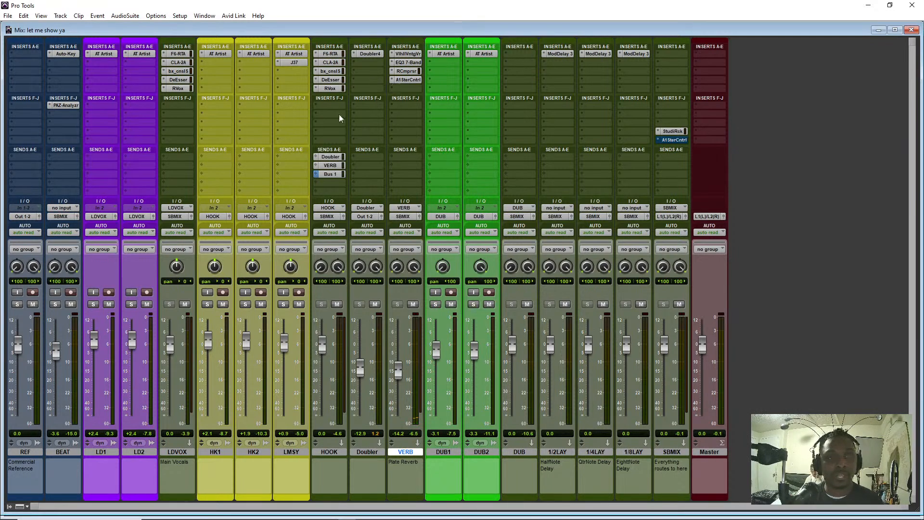
pyautogui.click(319, 184)
pyautogui.moveTo(360, 254)
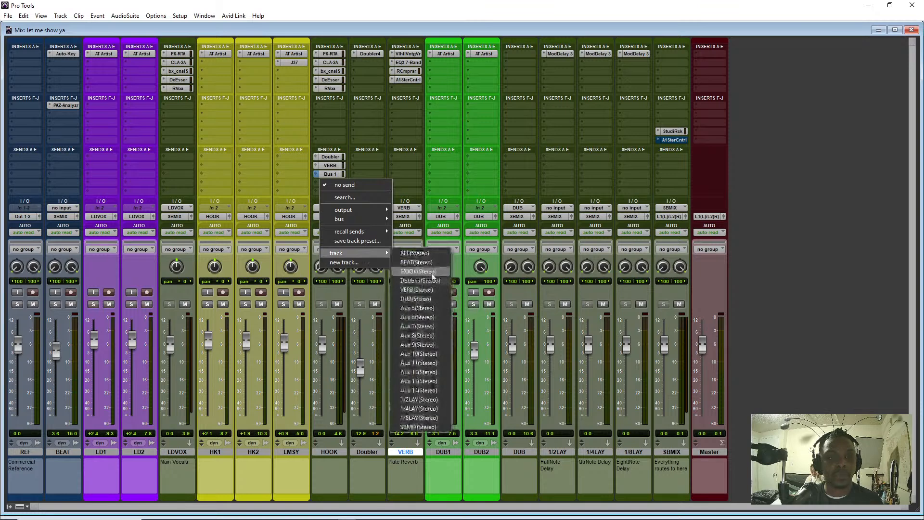
pyautogui.click(359, 262)
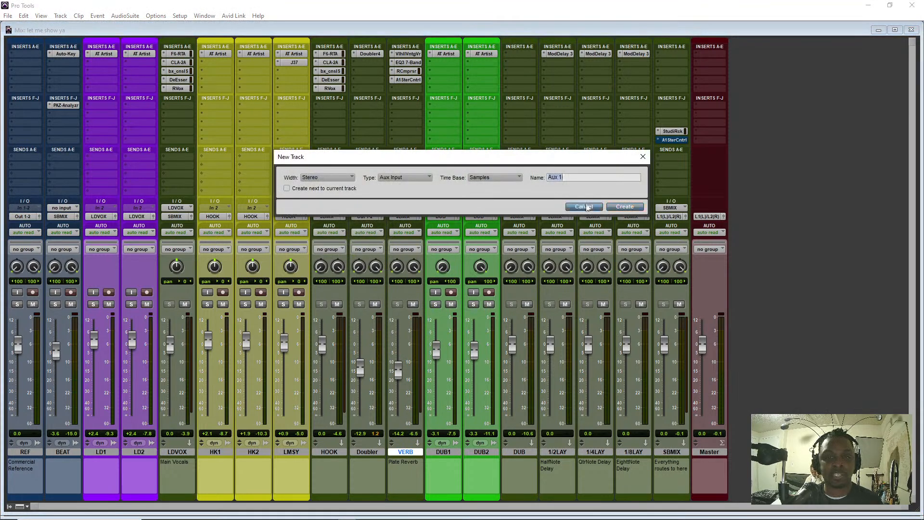
pyautogui.click(584, 206)
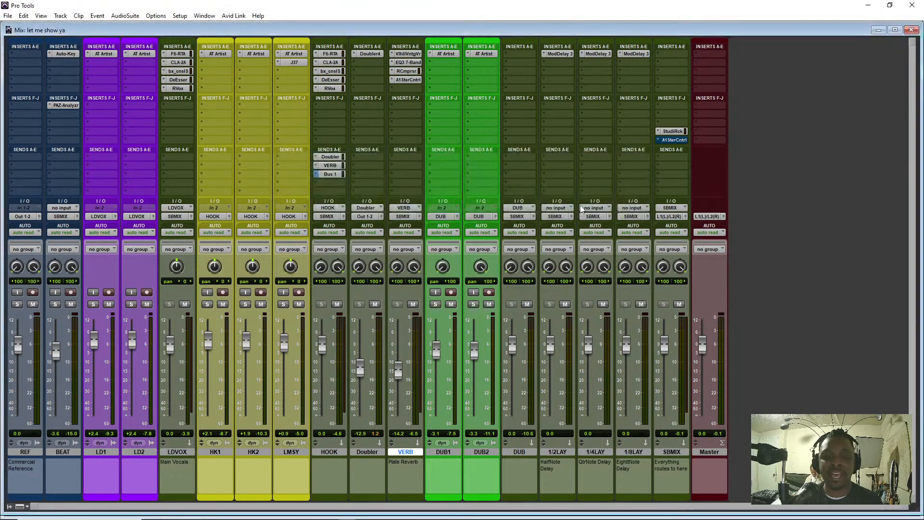
pyautogui.click(320, 184)
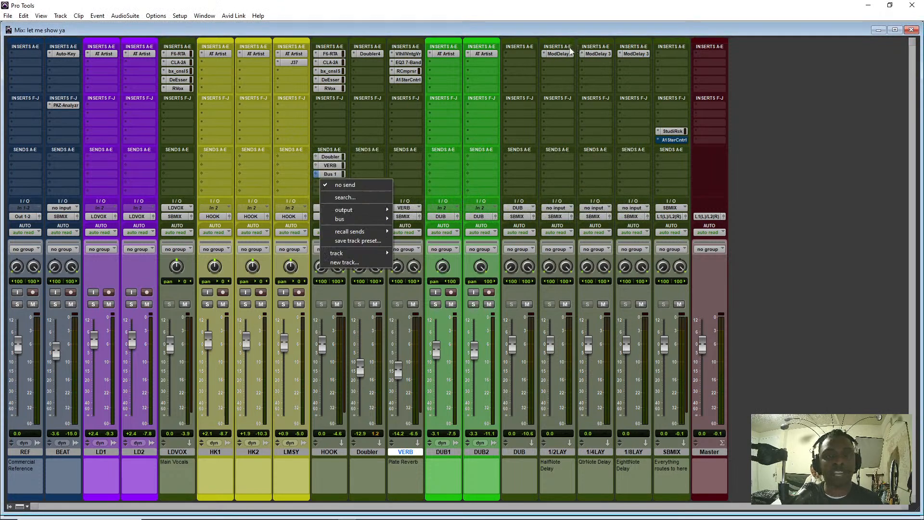
pyautogui.click(572, 53)
pyautogui.click(849, 142)
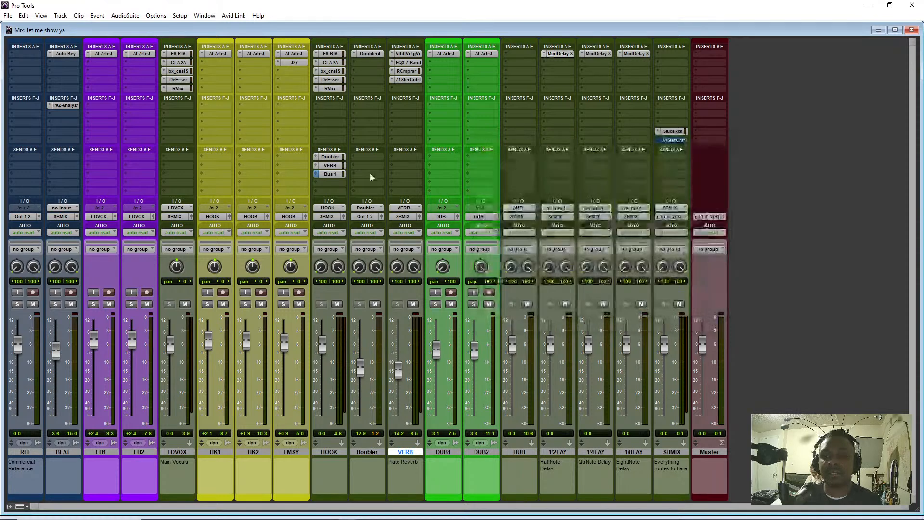
# Add a send from the HOOK track to the 1/4LAY delay track
pyautogui.click(320, 183)
pyautogui.moveTo(361, 257)
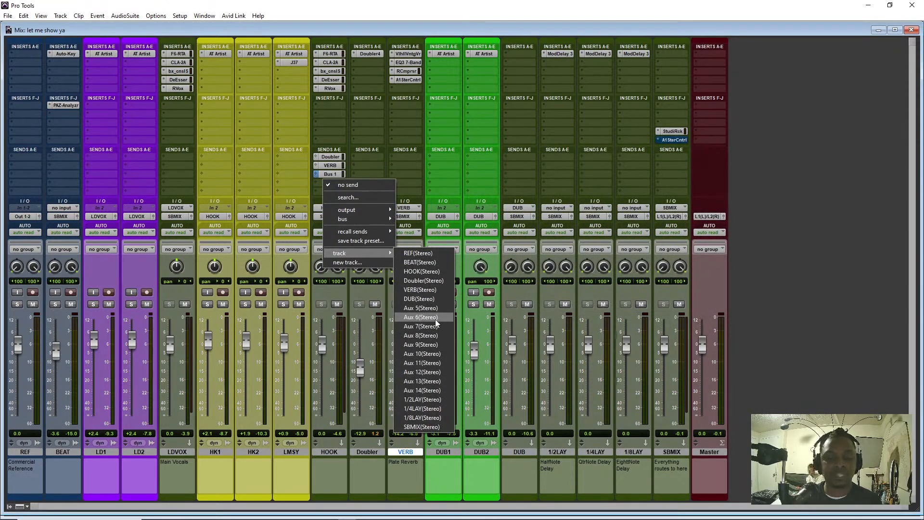
pyautogui.click(433, 409)
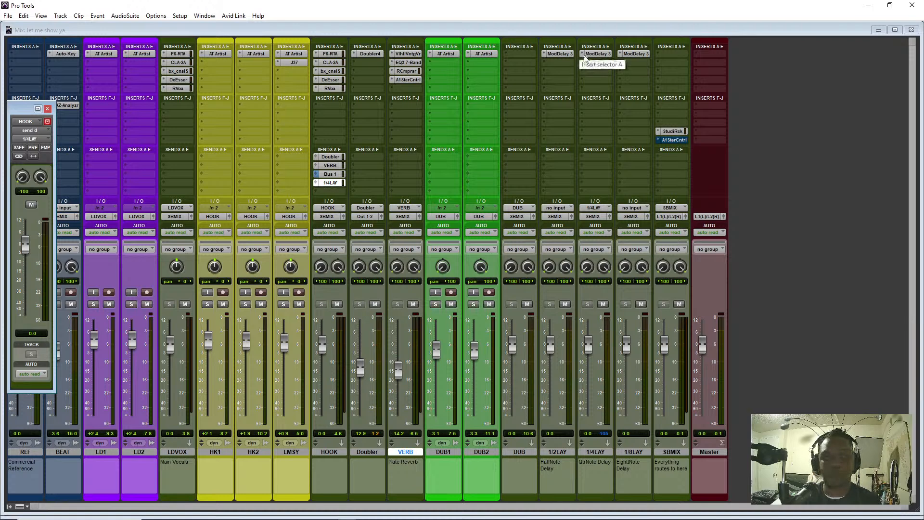
# Replace the ModDelay 3 on the 1/4LAY track with ValhallaDelay (mono) and set its mix to 100%
pyautogui.click(586, 55)
pyautogui.click(608, 68)
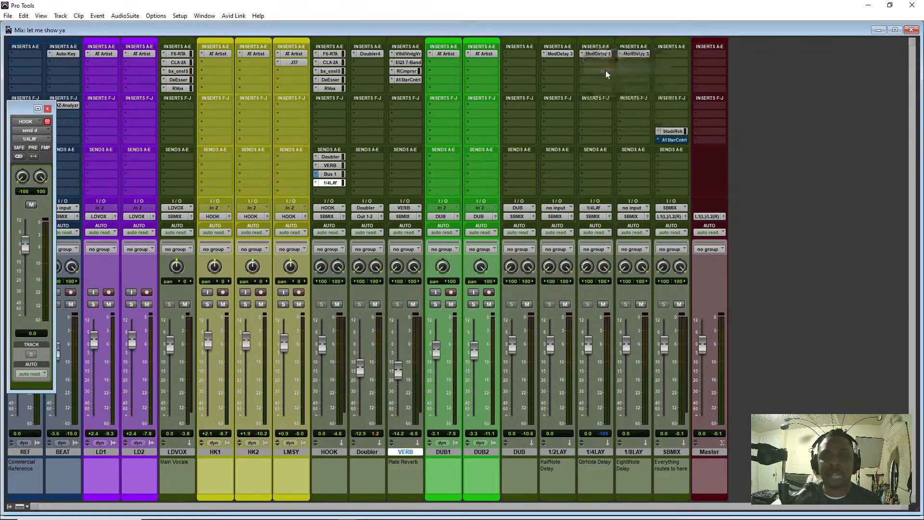
pyautogui.write('val')
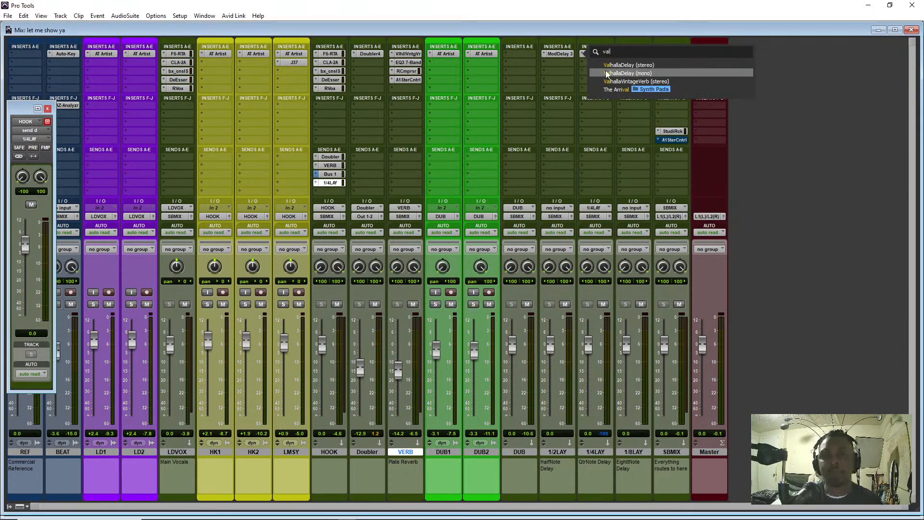
pyautogui.click(606, 73)
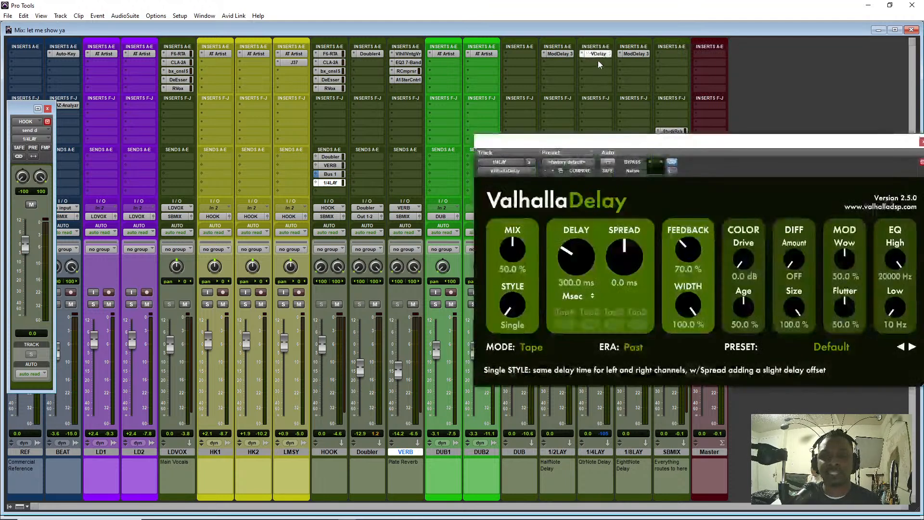
pyautogui.moveTo(638, 137); pyautogui.dragTo(376, 117)
pyautogui.moveTo(256, 227); pyautogui.dragTo(260, 183)
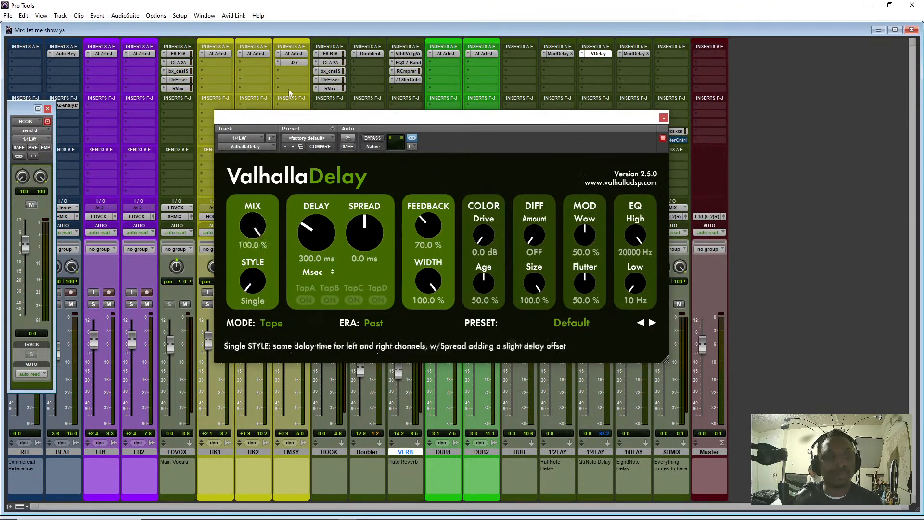
pyautogui.moveTo(340, 118); pyautogui.dragTo(401, 113)
pyautogui.click(339, 322)
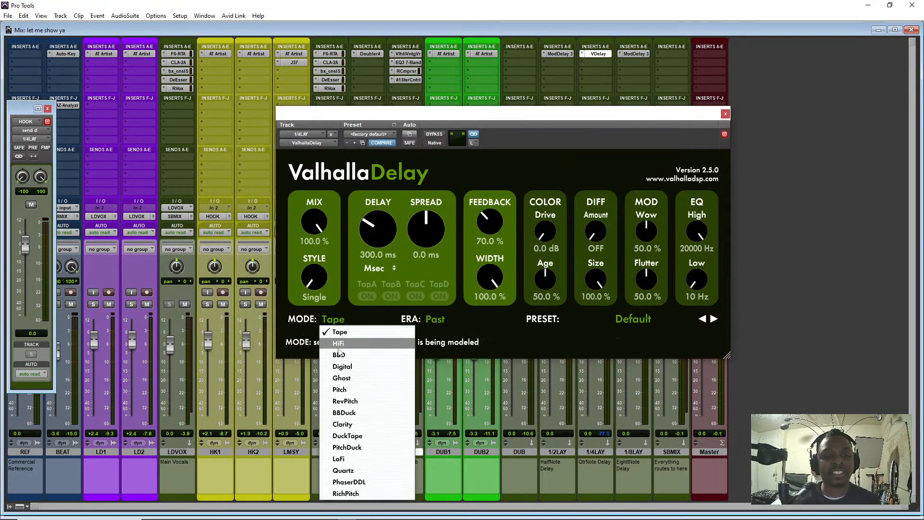
pyautogui.click(307, 337)
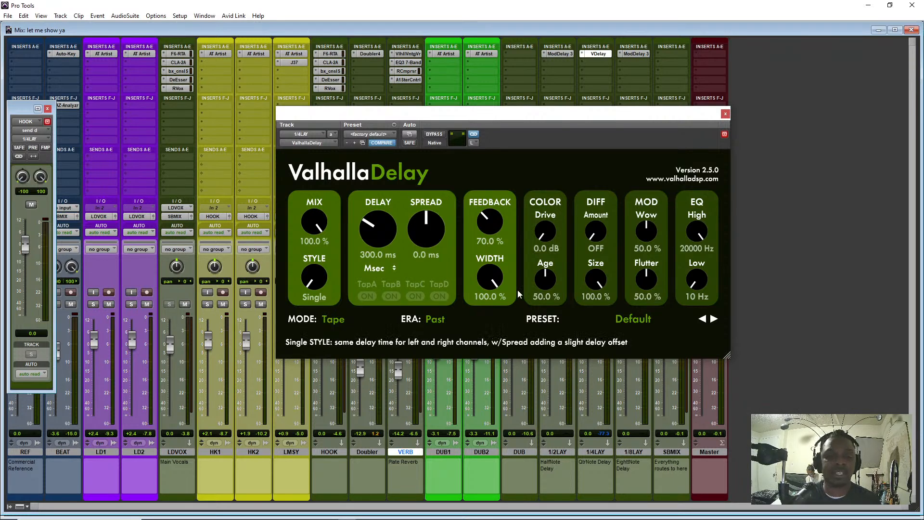
pyautogui.click(334, 321)
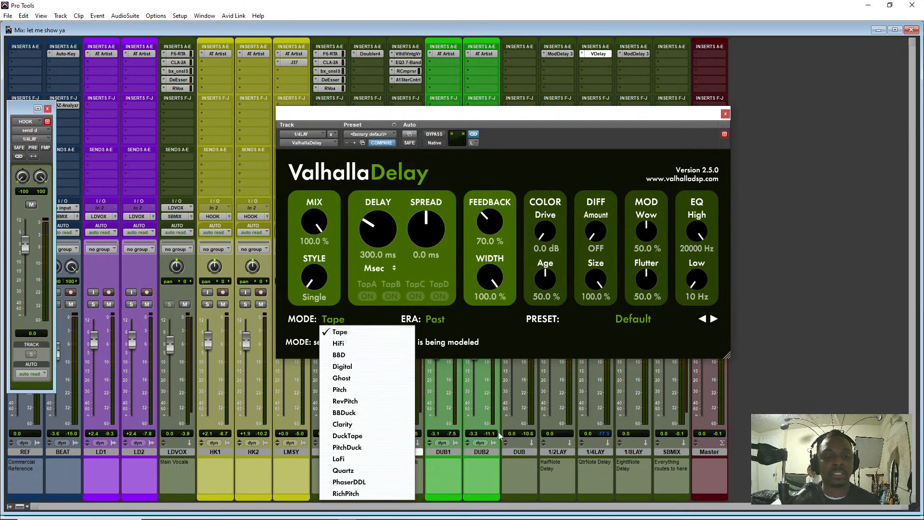
pyautogui.click(465, 348)
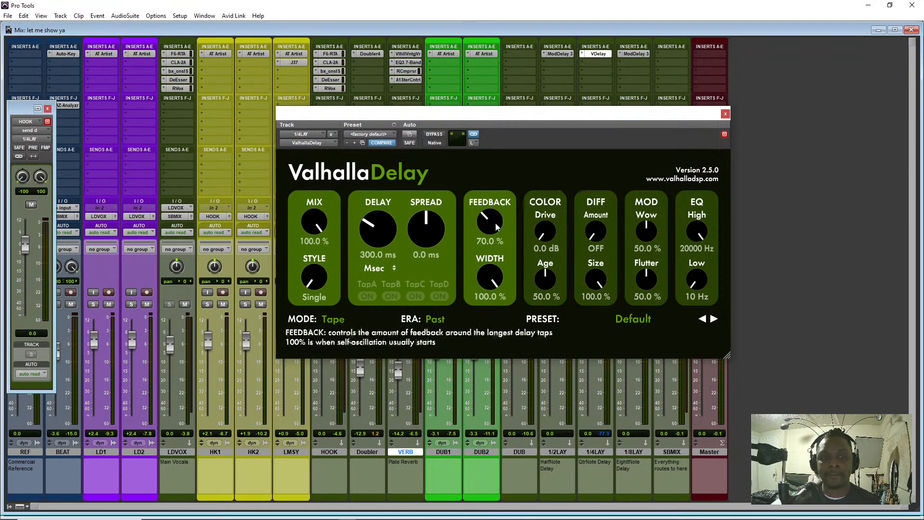
pyautogui.click(726, 114)
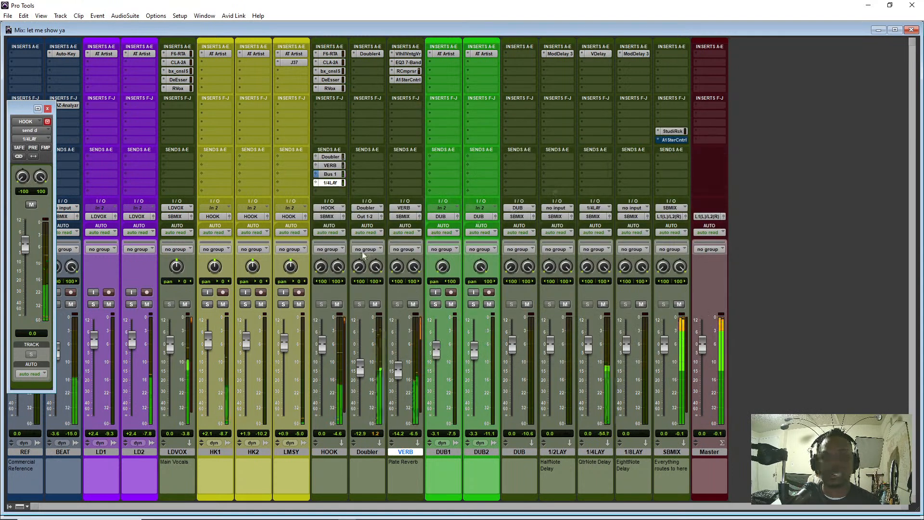
# Switch 1/4LAY's ValhallaDelay from milliseconds to note timing and set the delay to 1/4
pyautogui.click(607, 55)
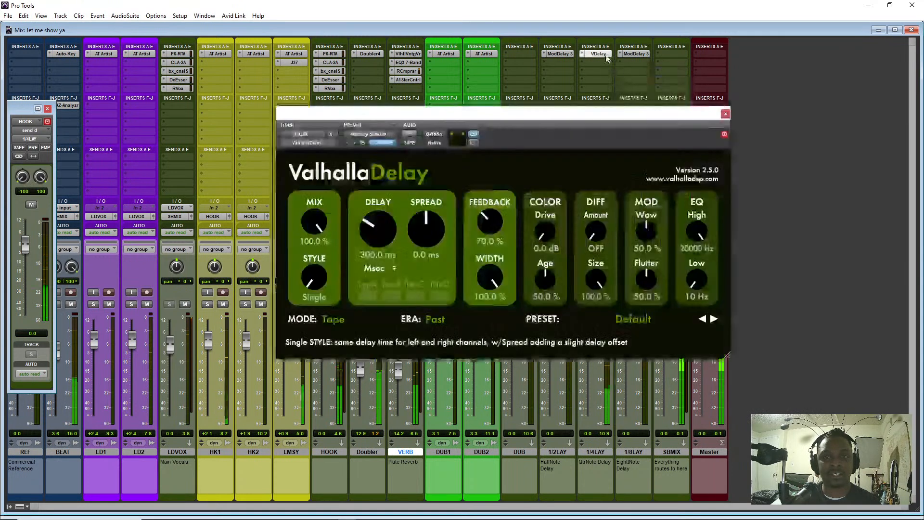
pyautogui.click(395, 269)
pyautogui.click(384, 274)
pyautogui.moveTo(389, 234); pyautogui.dragTo(388, 211)
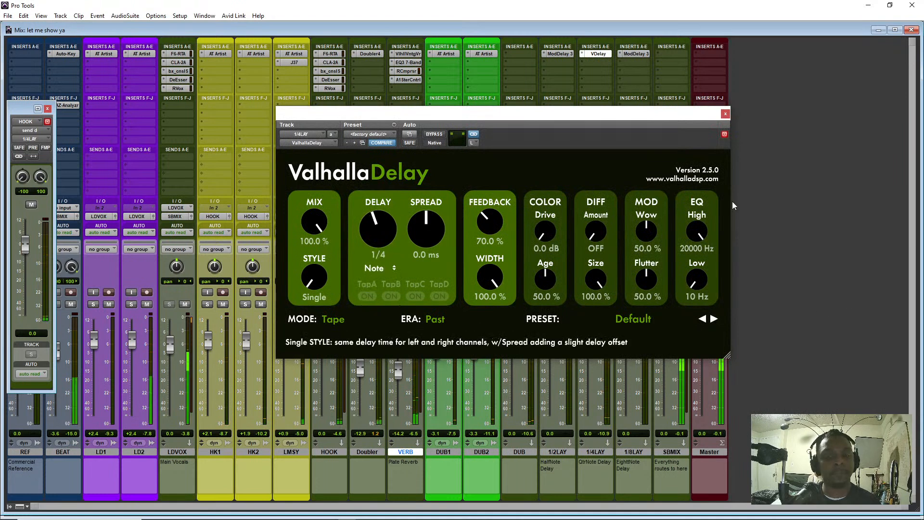
pyautogui.click(726, 113)
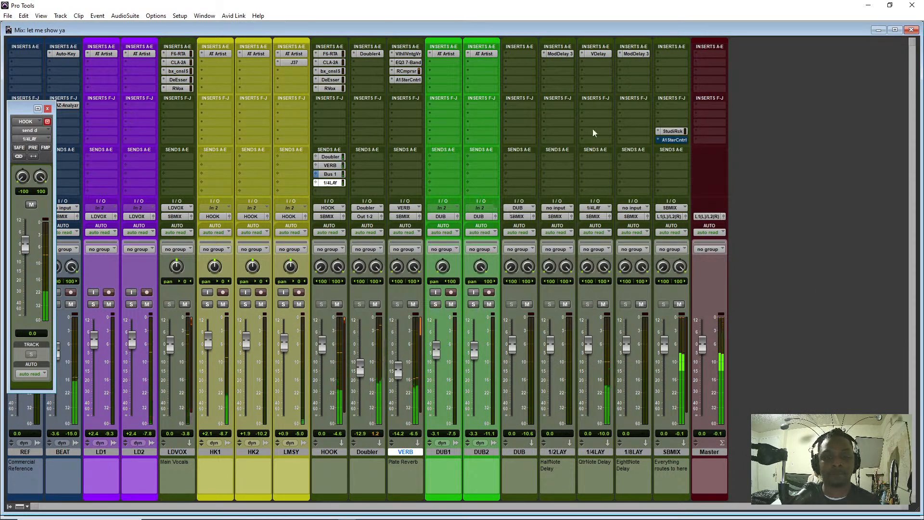
# Change the ValhallaDelay style to PingPong and set the right channel's delay to a 1/4 note
pyautogui.click(608, 54)
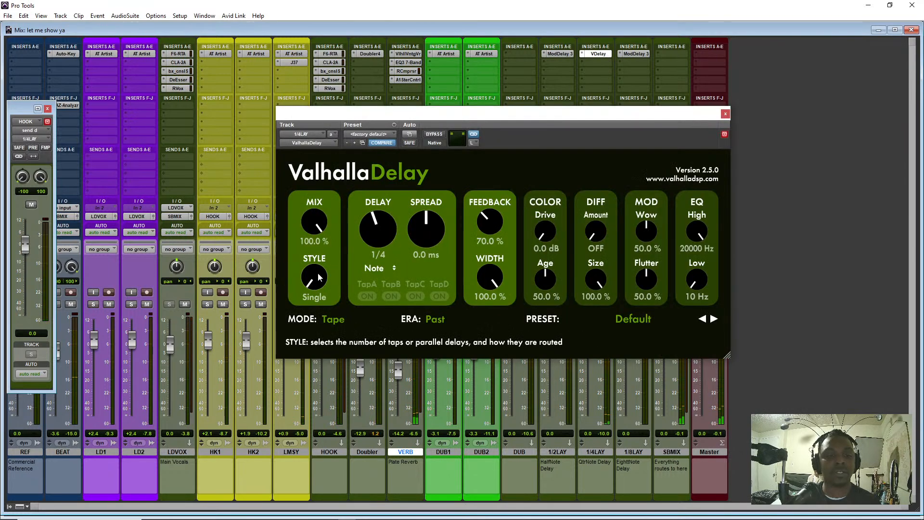
pyautogui.moveTo(314, 276); pyautogui.dragTo(323, 202)
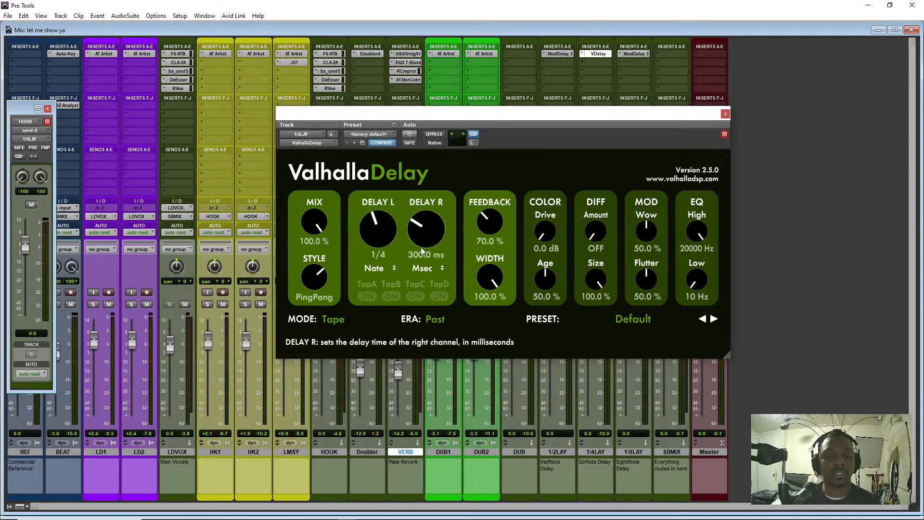
pyautogui.click(422, 268)
pyautogui.click(426, 277)
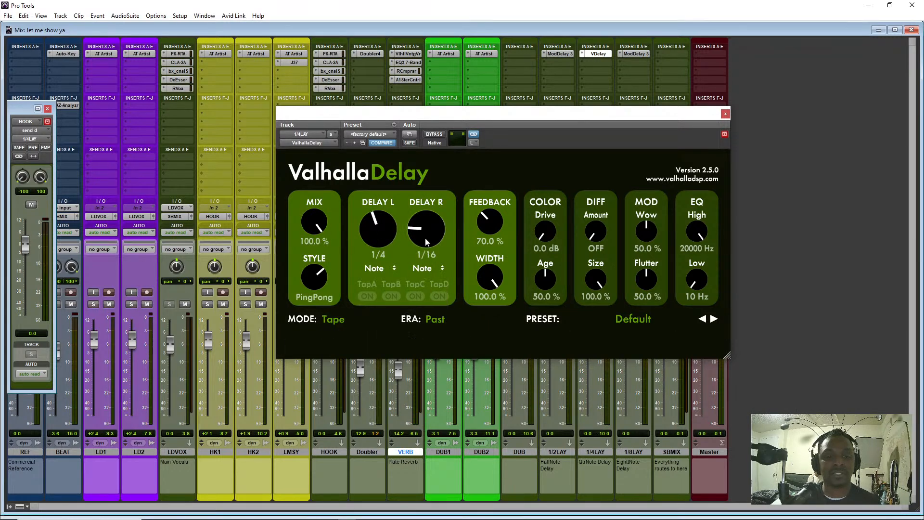
pyautogui.moveTo(426, 221); pyautogui.dragTo(426, 212)
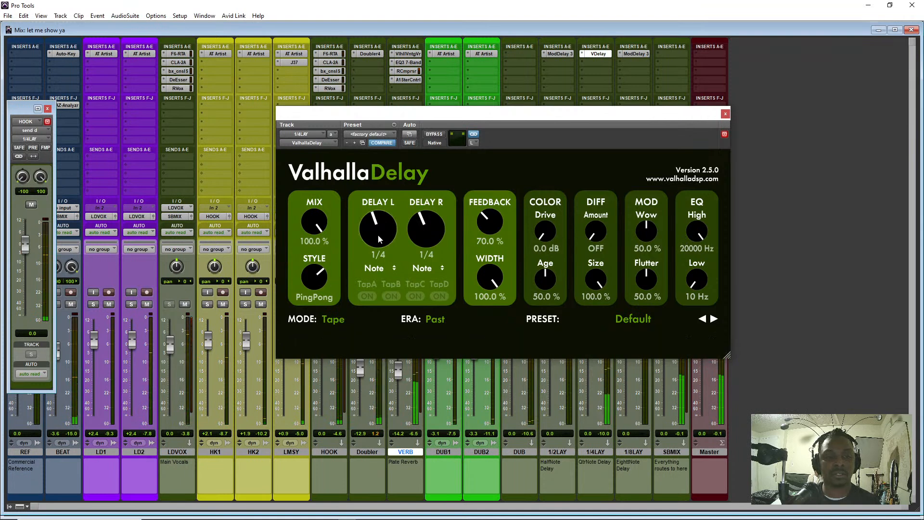
# Set the ping-pong delay to a 1/8 note on the left channel and a 1/4 note on the right
pyautogui.moveTo(378, 235); pyautogui.dragTo(428, 250)
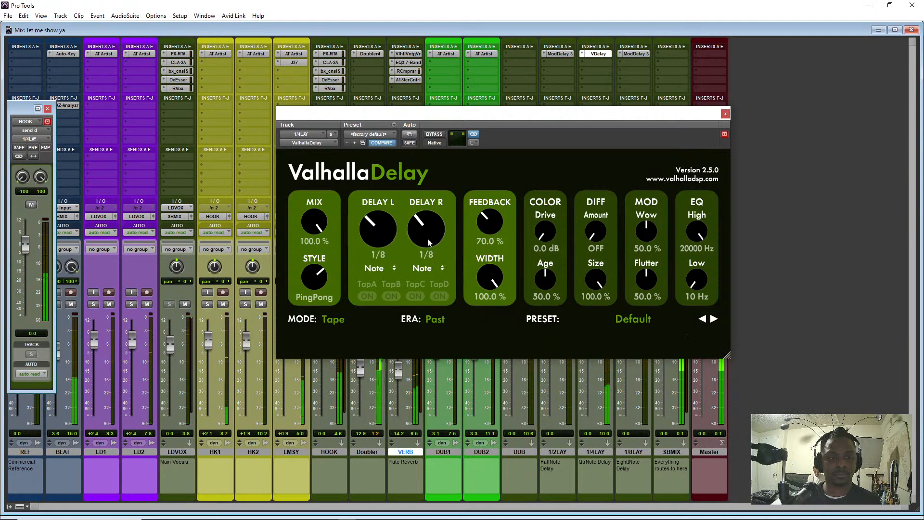
pyautogui.moveTo(429, 235); pyautogui.dragTo(429, 230)
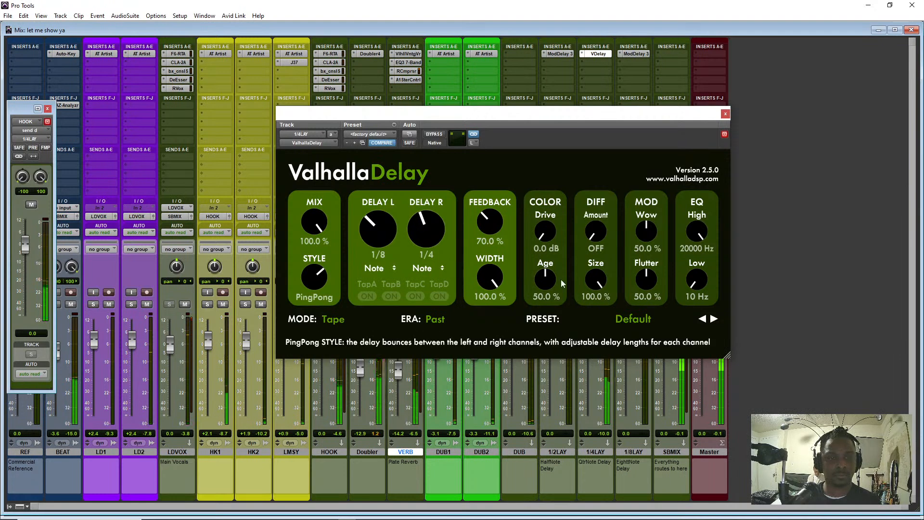
pyautogui.click(725, 114)
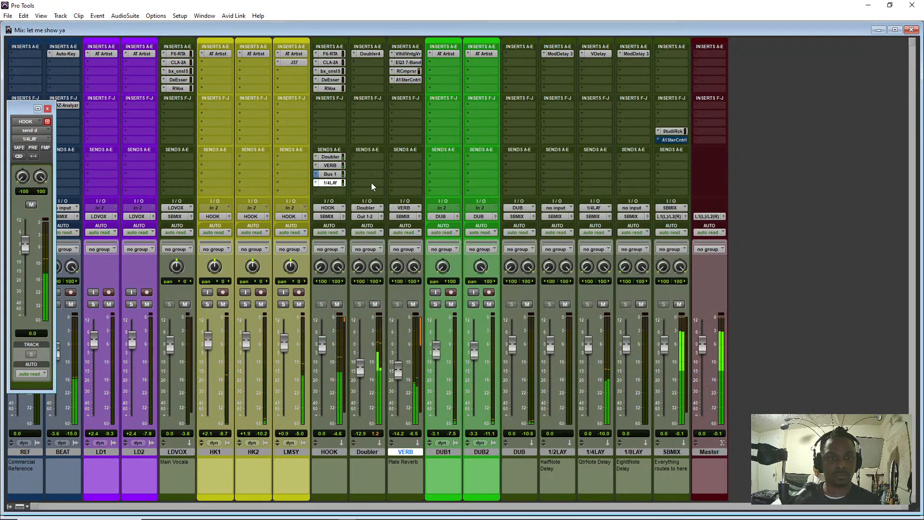
# Switch the 1/4LAY track's ValhallaDelay to the Dual style with the right channel's delay at a 1/4 note
pyautogui.click(329, 183)
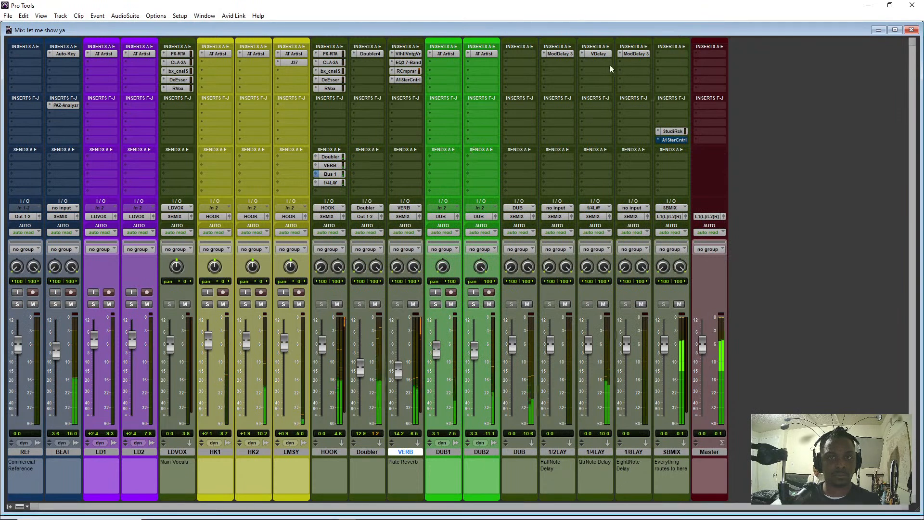
pyautogui.click(597, 54)
pyautogui.press('space')
pyautogui.moveTo(425, 226); pyautogui.dragTo(424, 233)
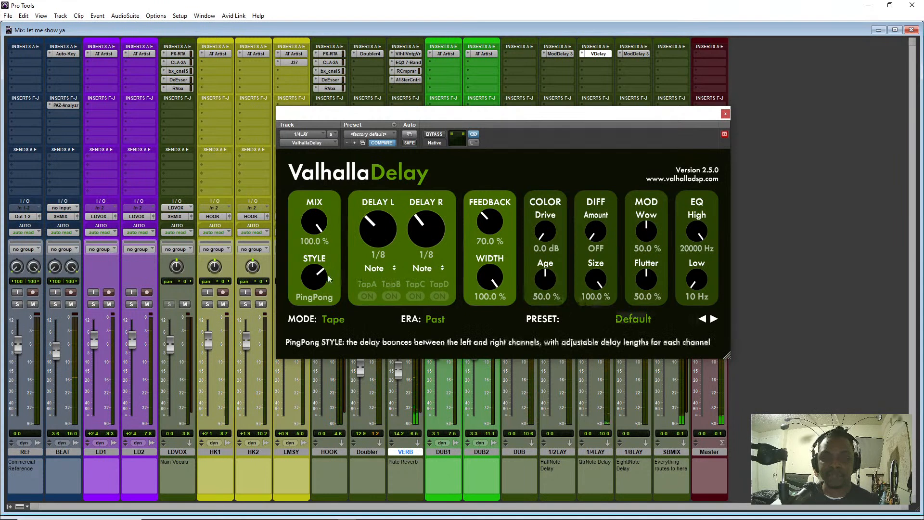
pyautogui.moveTo(318, 284); pyautogui.dragTo(312, 323)
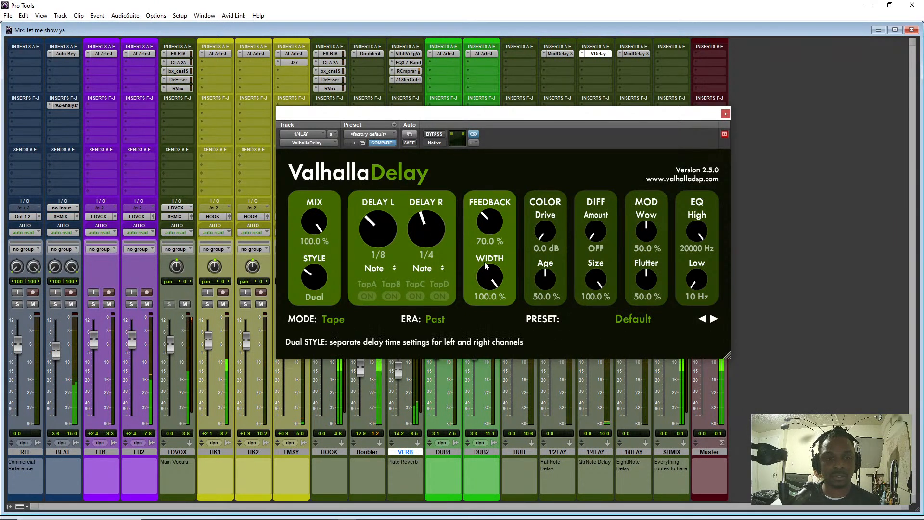
pyautogui.moveTo(680, 118); pyautogui.dragTo(455, 174)
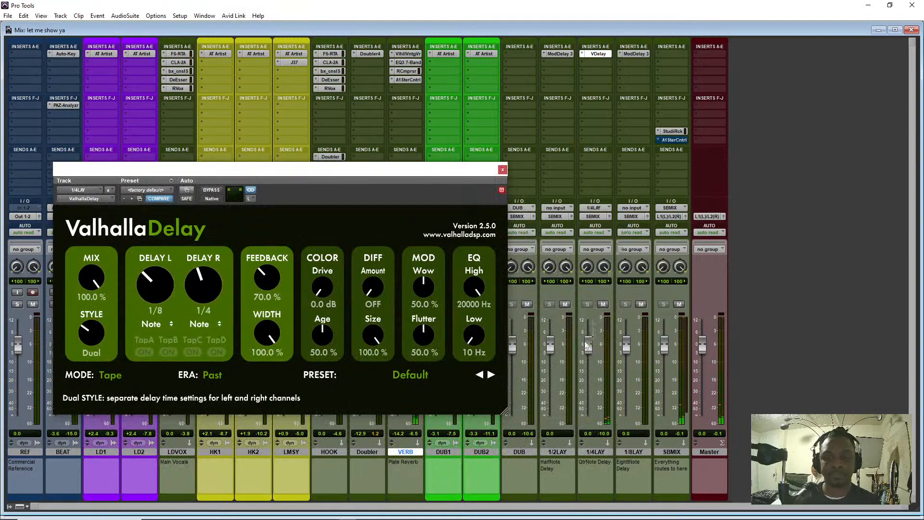
pyautogui.moveTo(375, 171); pyautogui.dragTo(540, 154)
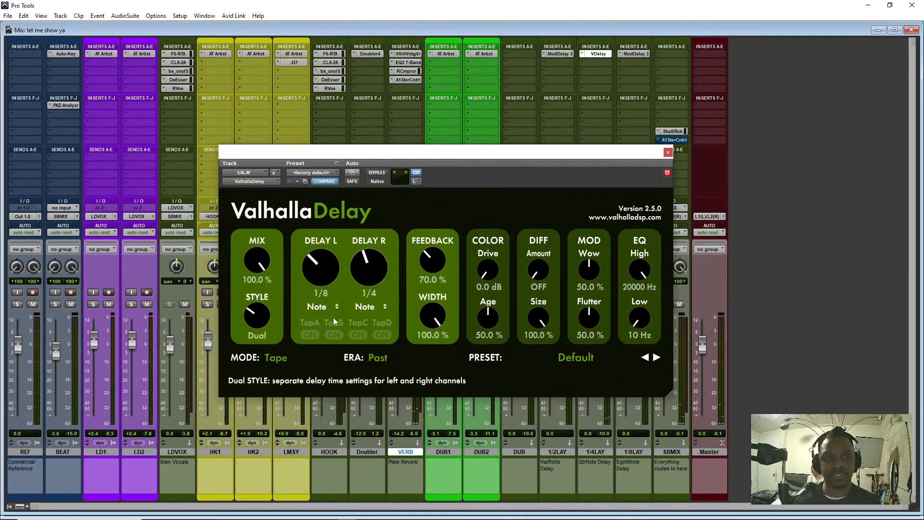
# Set the right channel's delay to a 1/8 note in the Dual-style ValhallaDelay
pyautogui.click(573, 359)
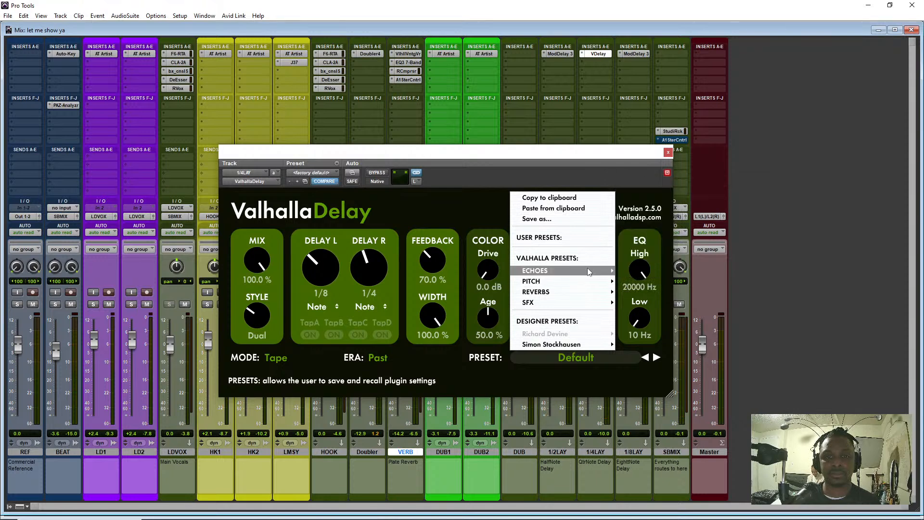
pyautogui.moveTo(588, 272)
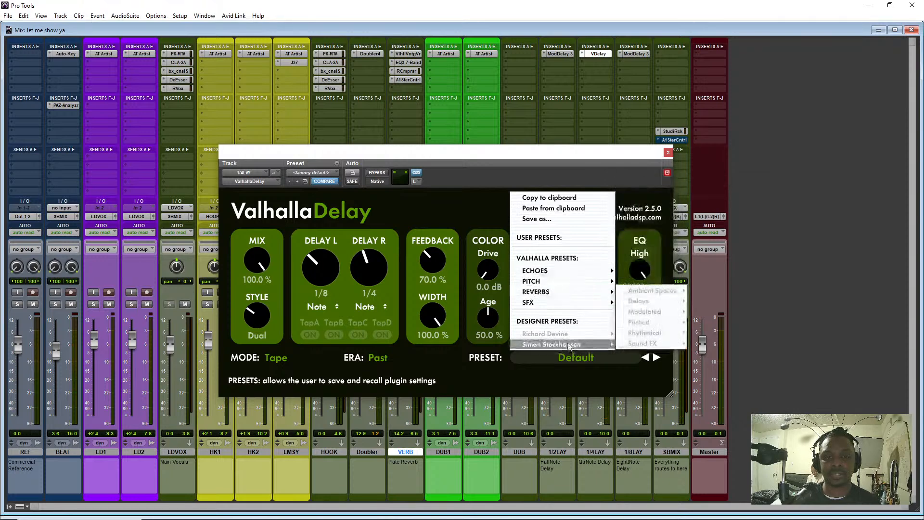
pyautogui.click(373, 358)
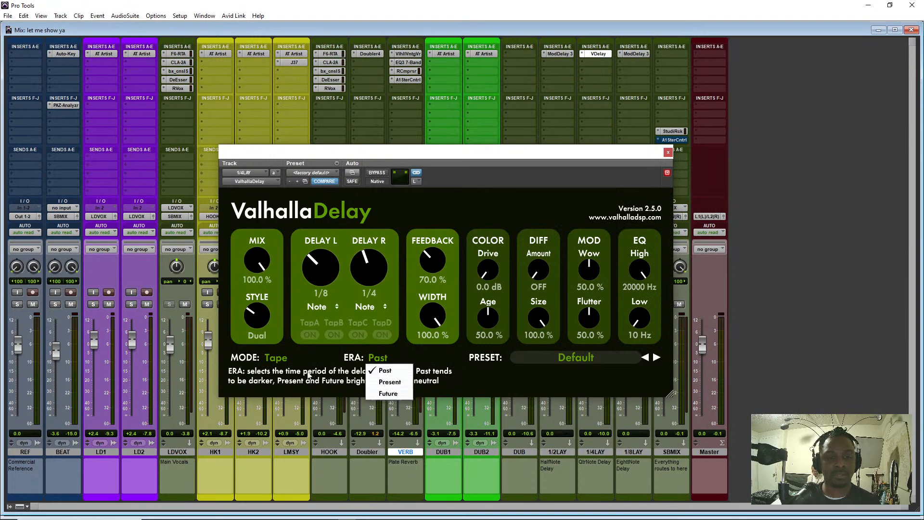
pyautogui.click(249, 321)
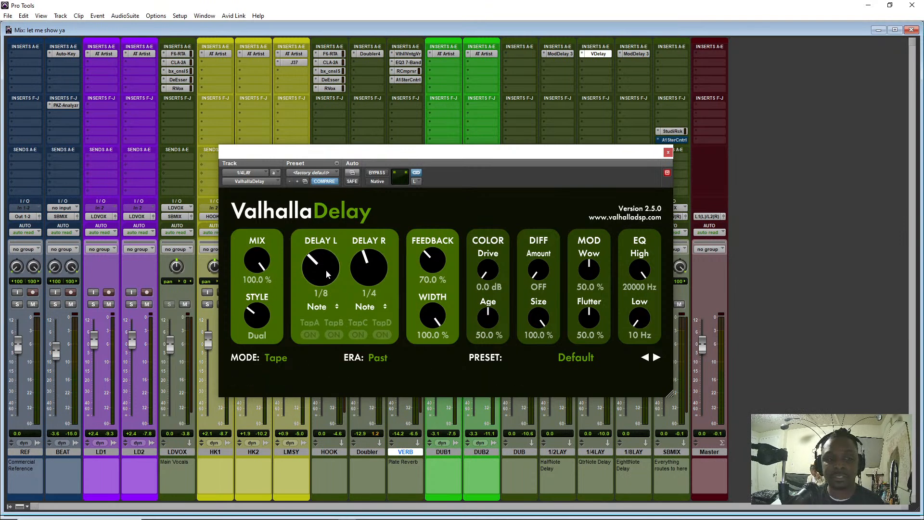
pyautogui.moveTo(365, 270); pyautogui.dragTo(360, 282)
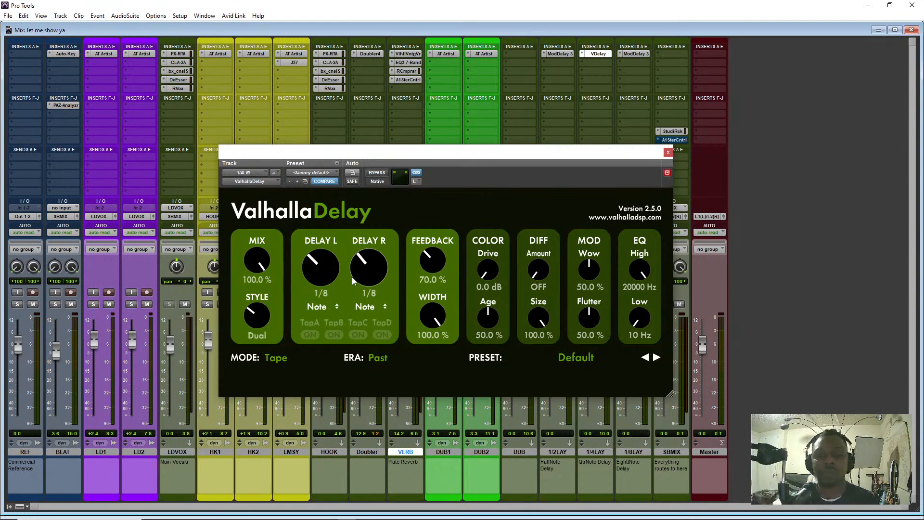
pyautogui.click(668, 153)
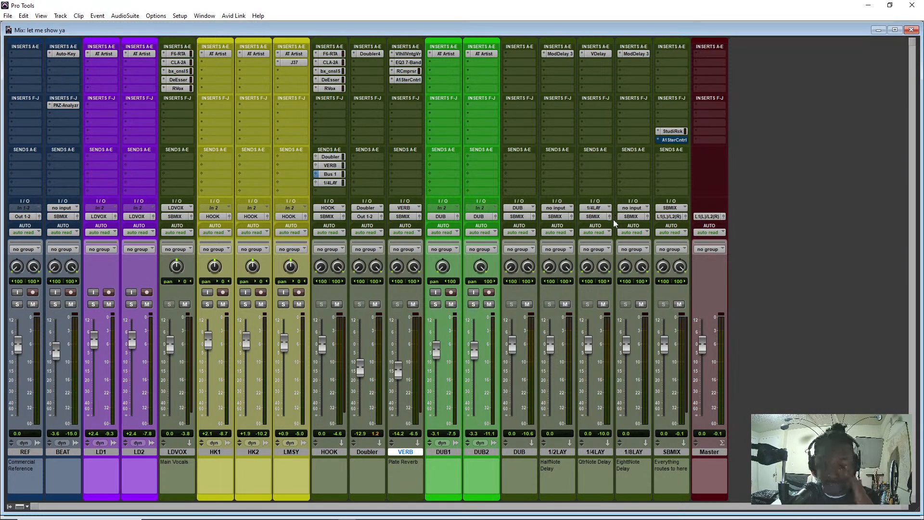
# Review the HOOK track's F6-RTA equalizer, its 1/4LAY send and the VERB track's EQ3 7-Band
pyautogui.click(335, 54)
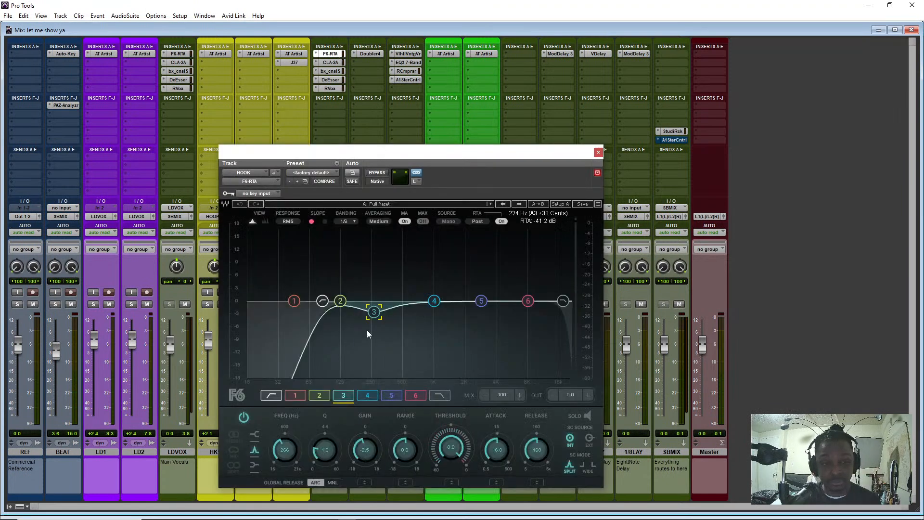
pyautogui.click(599, 152)
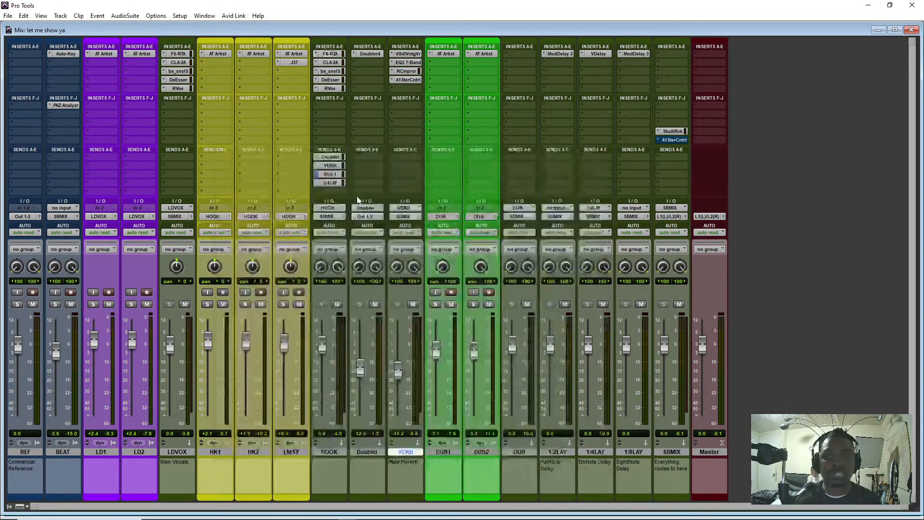
pyautogui.click(338, 183)
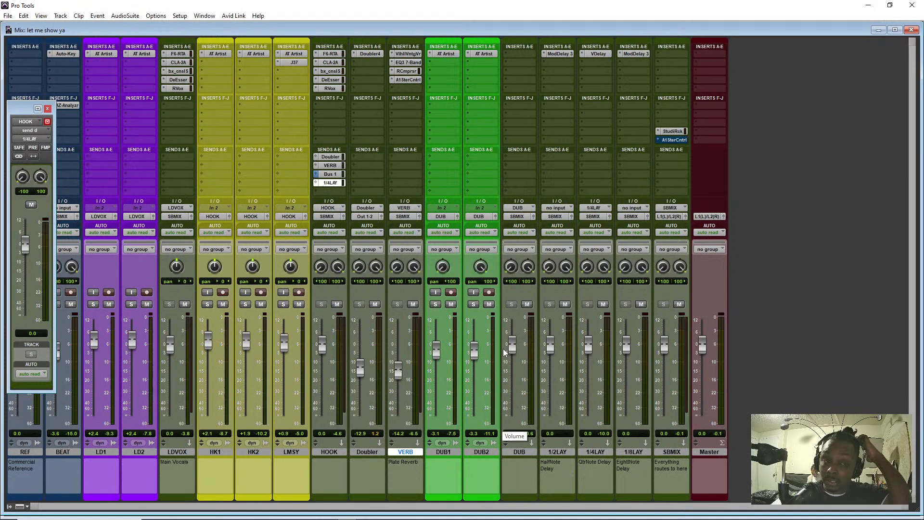
pyautogui.click(408, 62)
pyautogui.moveTo(234, 275); pyautogui.dragTo(233, 277)
pyautogui.click(538, 152)
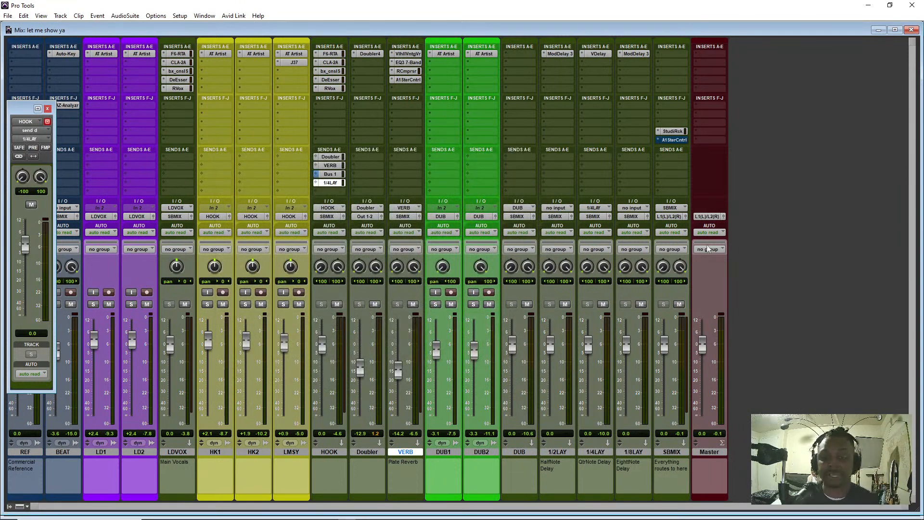
pyautogui.click(48, 110)
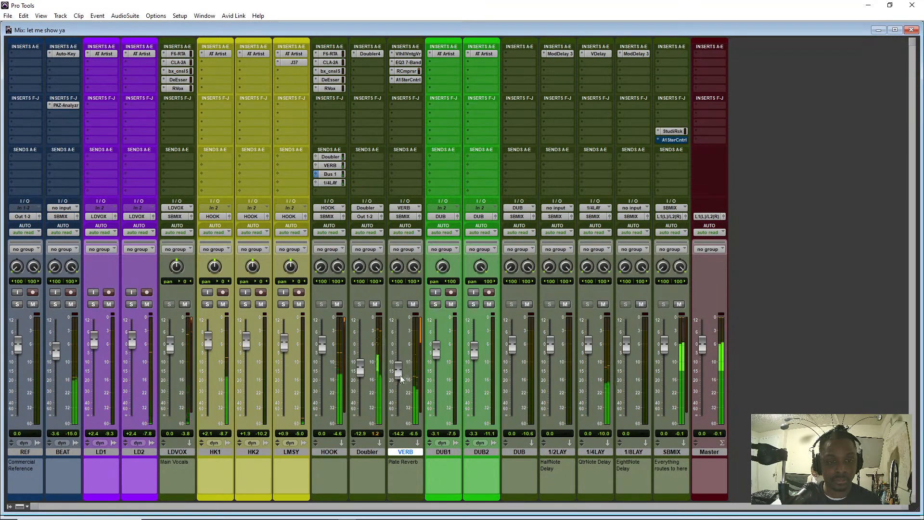
# Set both the left and right delays of 1/4LAY's ValhallaDelay to a 1/4 note
pyautogui.click(602, 54)
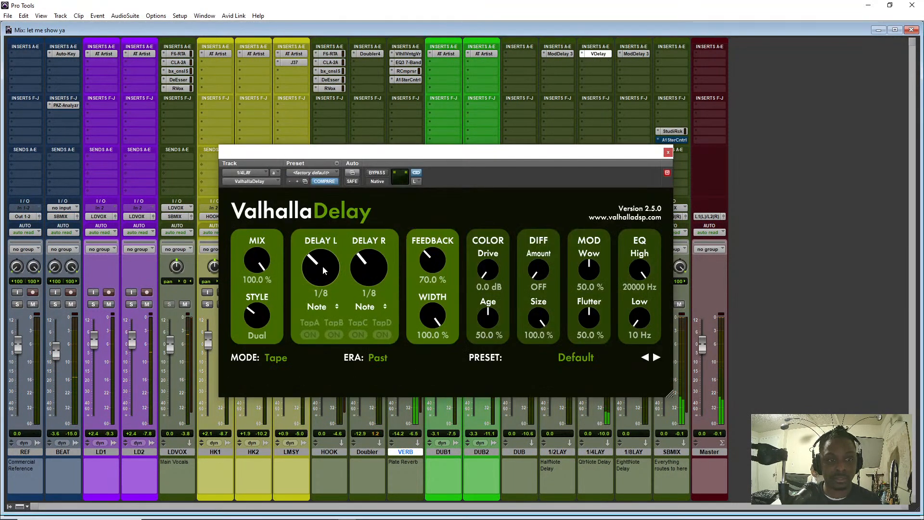
pyautogui.moveTo(322, 261); pyautogui.dragTo(322, 258)
pyautogui.moveTo(366, 276); pyautogui.dragTo(366, 266)
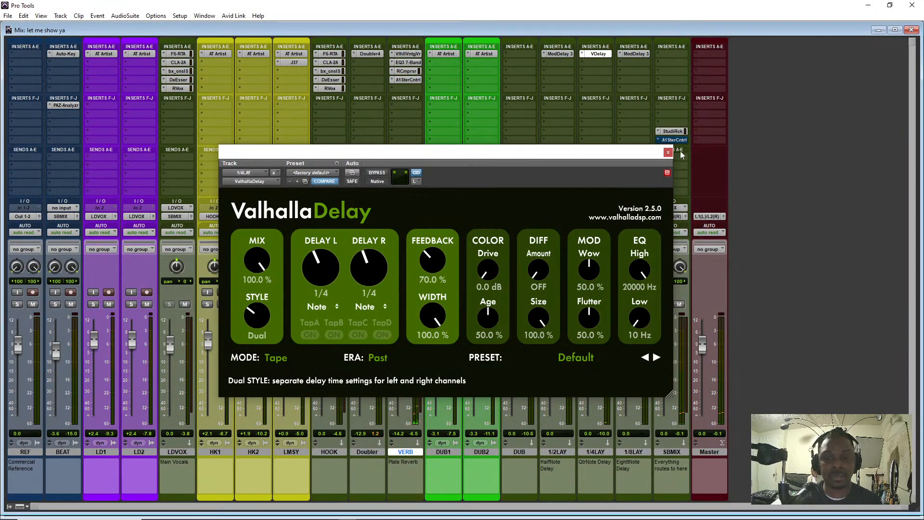
pyautogui.click(668, 152)
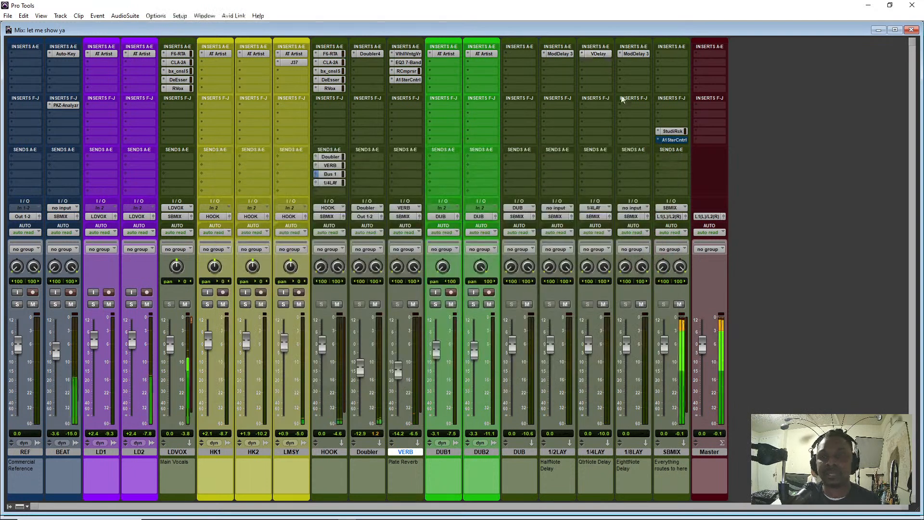
# Lengthen the right channel's delay to a 1/2 note in 1/4LAY's ValhallaDelay
pyautogui.click(625, 54)
pyautogui.click(598, 53)
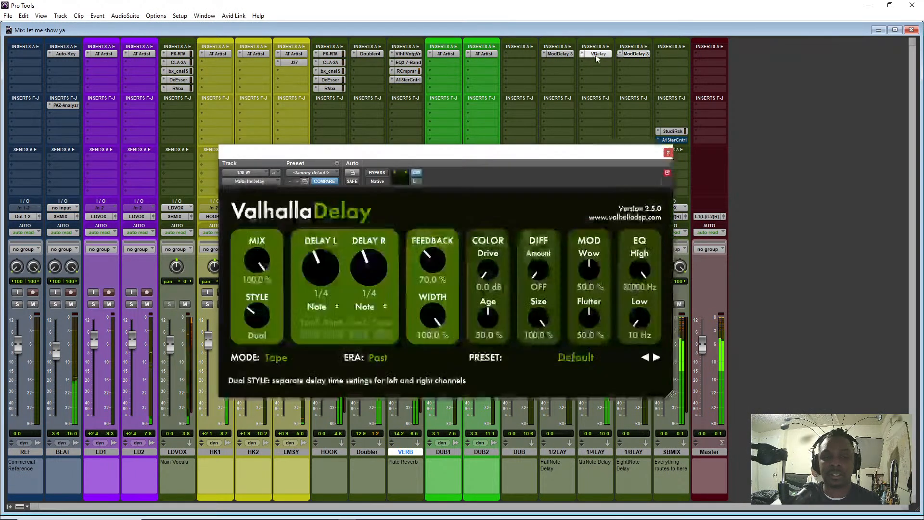
pyautogui.moveTo(362, 269); pyautogui.dragTo(364, 260)
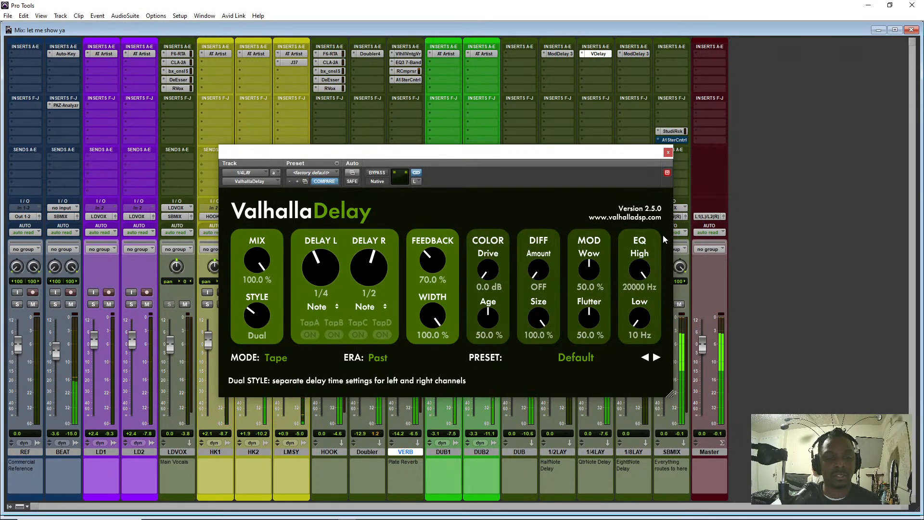
pyautogui.click(668, 152)
# Lower the HOOK track's send to 1/4LAY to -14.1 dB and reduce the ValhallaDelay feedback to 48.4%
pyautogui.moveTo(588, 343); pyautogui.dragTo(588, 352)
pyautogui.click(330, 182)
pyautogui.moveTo(25, 246); pyautogui.dragTo(25, 267)
pyautogui.click(599, 53)
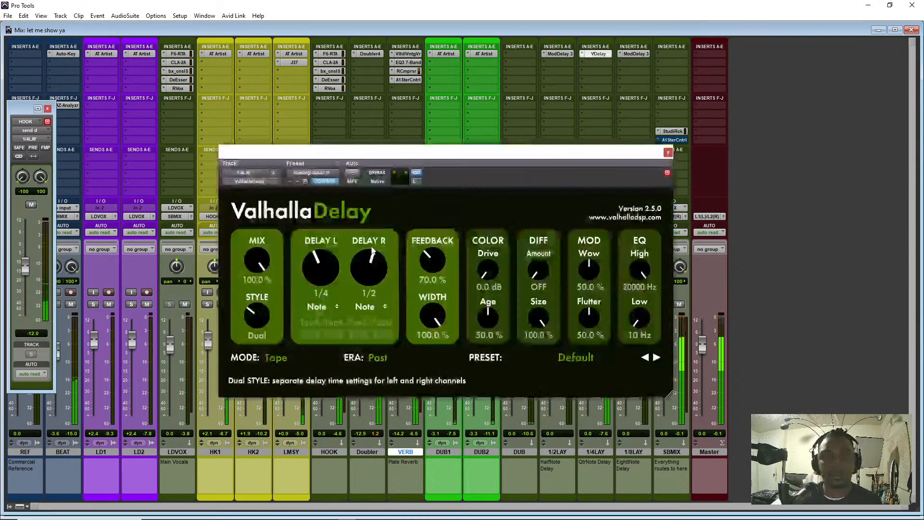
pyautogui.moveTo(426, 277); pyautogui.dragTo(426, 278)
pyautogui.moveTo(23, 271); pyautogui.dragTo(23, 273)
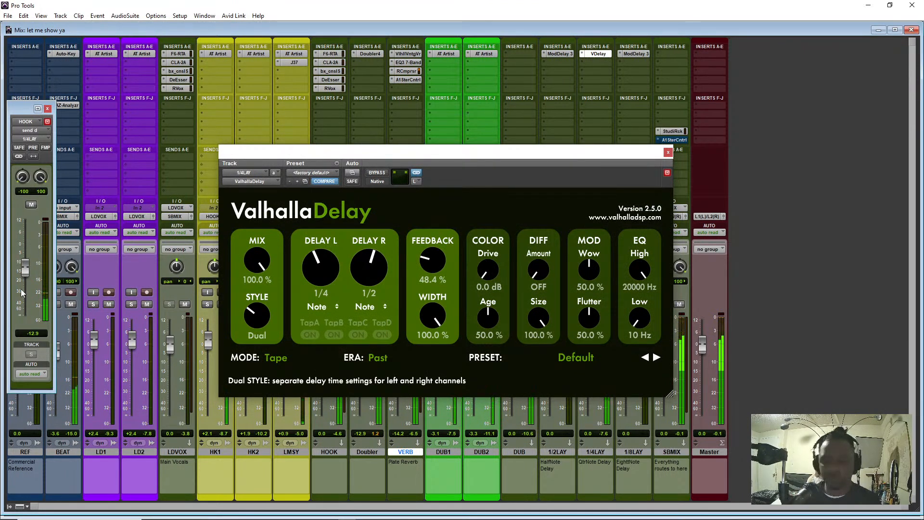
pyautogui.moveTo(26, 272); pyautogui.dragTo(27, 285)
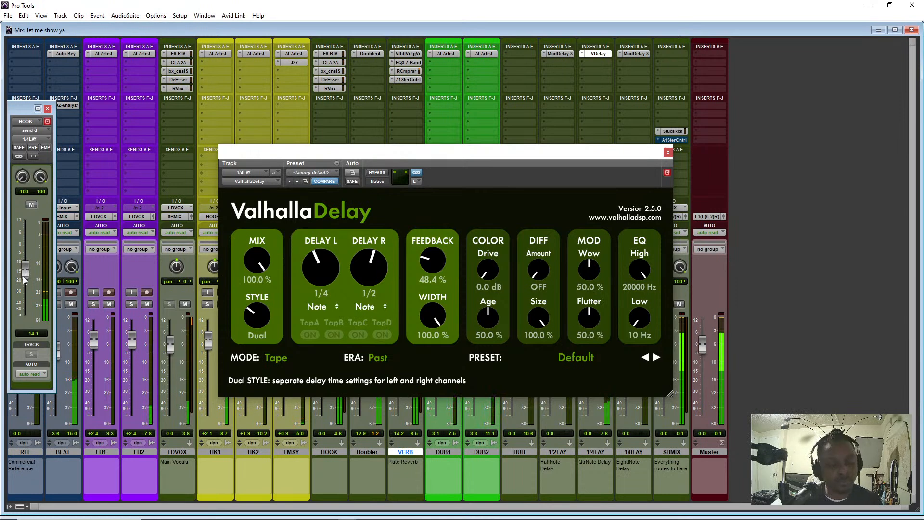
pyautogui.click(668, 153)
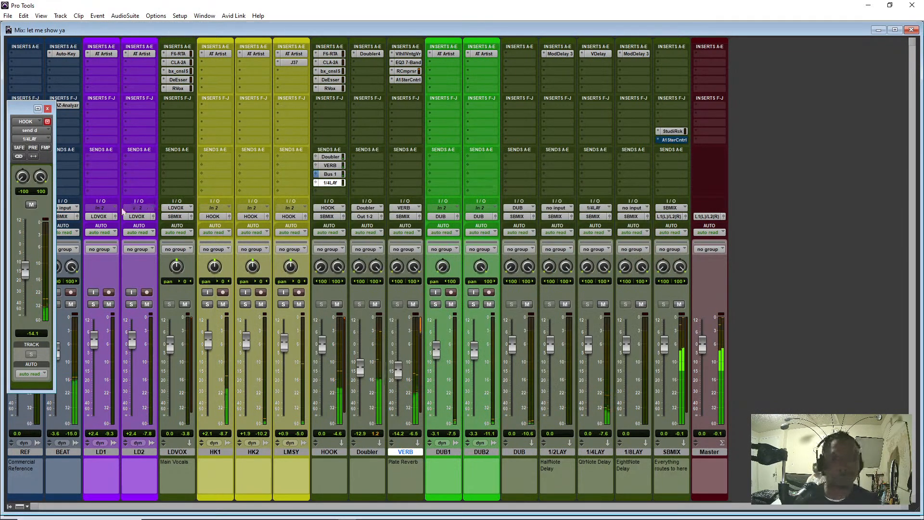
# Raise the ValhallaDelay feedback to 51.6% and, after trying a 1/4 note, return the right channel's delay to a 1/2 note
pyautogui.click(598, 54)
pyautogui.moveTo(363, 268); pyautogui.dragTo(359, 279)
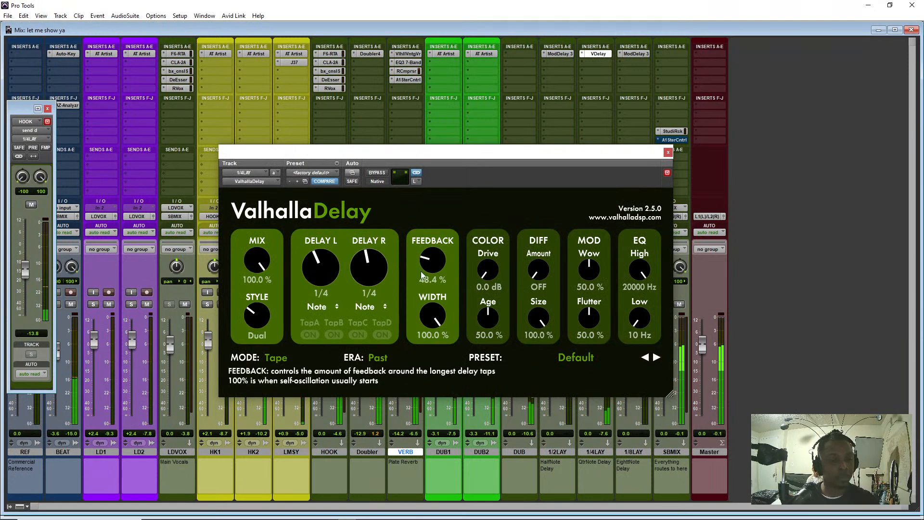
pyautogui.moveTo(443, 261); pyautogui.dragTo(443, 256)
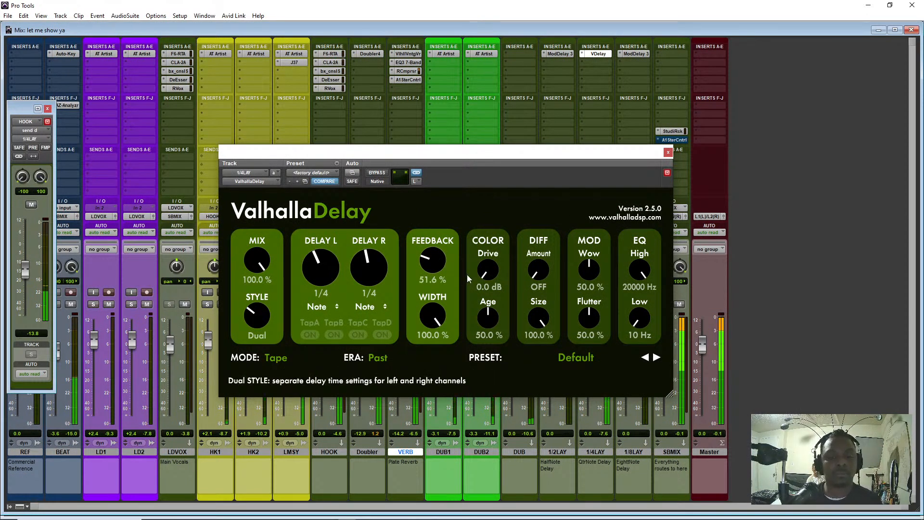
pyautogui.moveTo(368, 273); pyautogui.dragTo(382, 261)
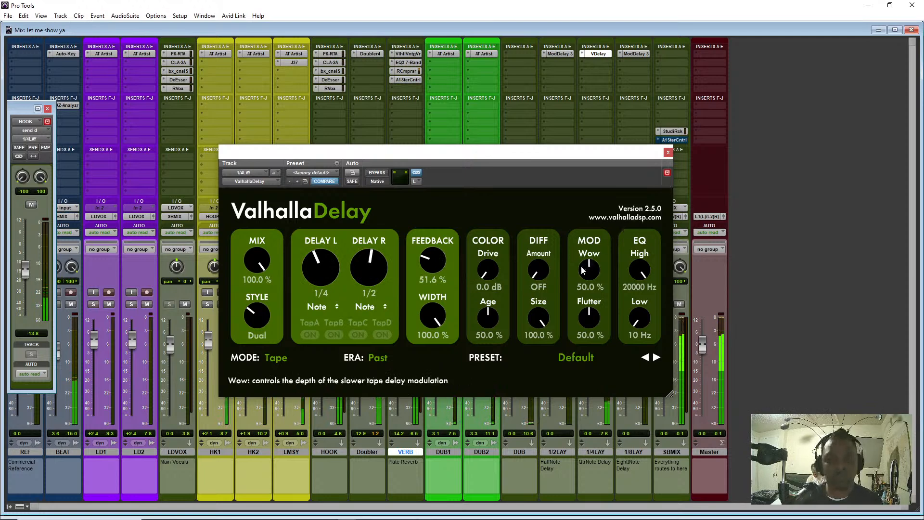
# Set the ValhallaDelay drive to 8.2 dB and its EQ to 17540 Hz High and 390 Hz Low
pyautogui.moveTo(489, 276); pyautogui.dragTo(493, 289)
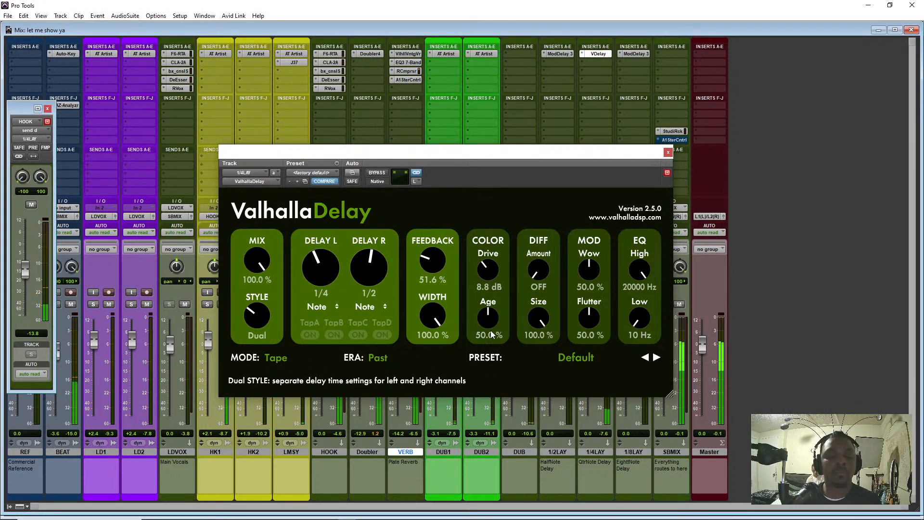
pyautogui.moveTo(487, 276); pyautogui.dragTo(485, 278)
pyautogui.moveTo(639, 317)
pyautogui.mouseDown()
pyautogui.moveTo(639, 286)
pyautogui.moveTo(640, 317)
pyautogui.mouseUp()
pyautogui.click(669, 153)
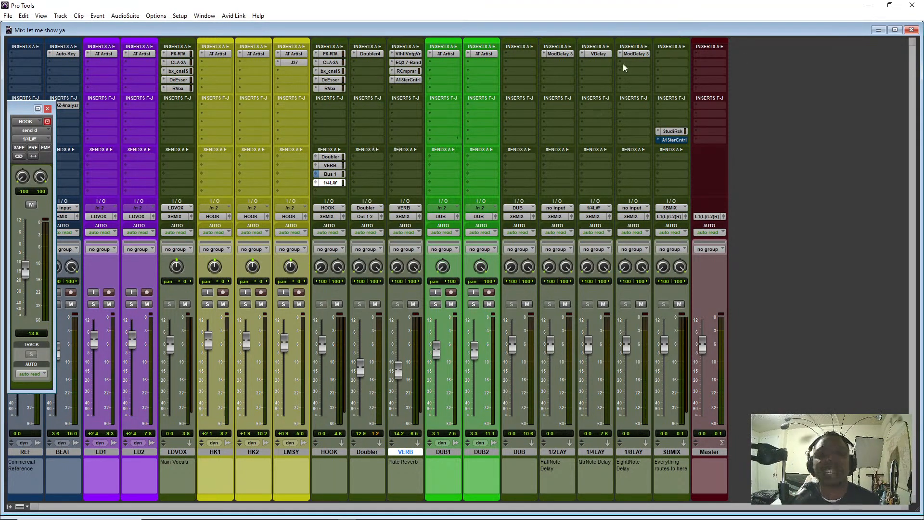
# Check the 1/4LAY track's delay settings and the SBMIX track's StudioRack insert, closing the open plug-in and send windows
pyautogui.click(596, 57)
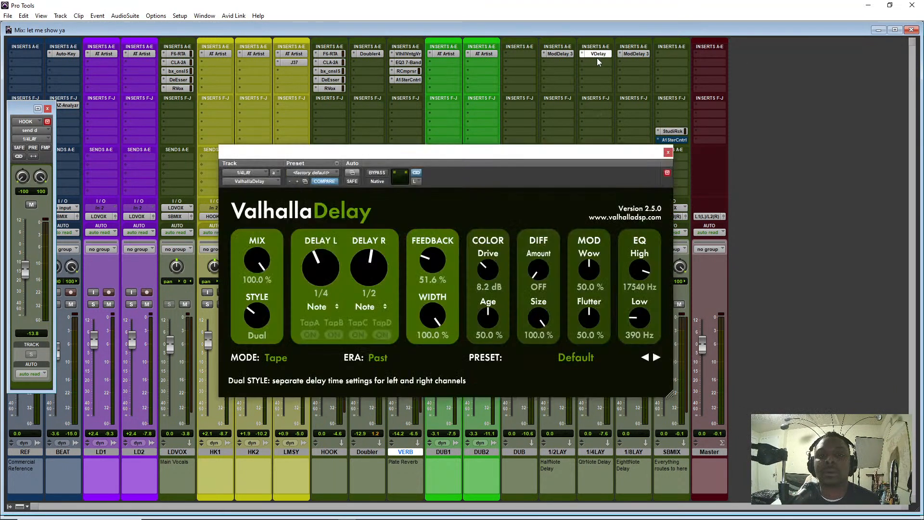
pyautogui.click(674, 146)
pyautogui.click(673, 131)
pyautogui.click(435, 153)
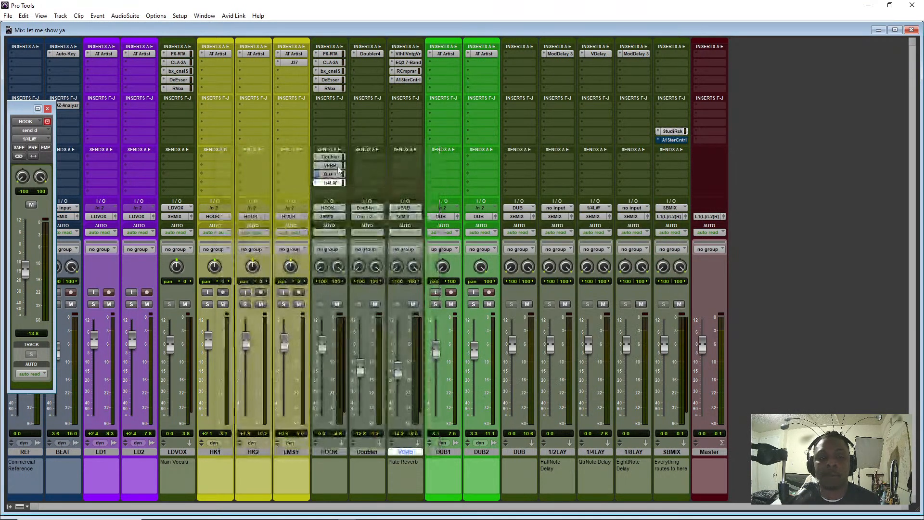
pyautogui.click(48, 109)
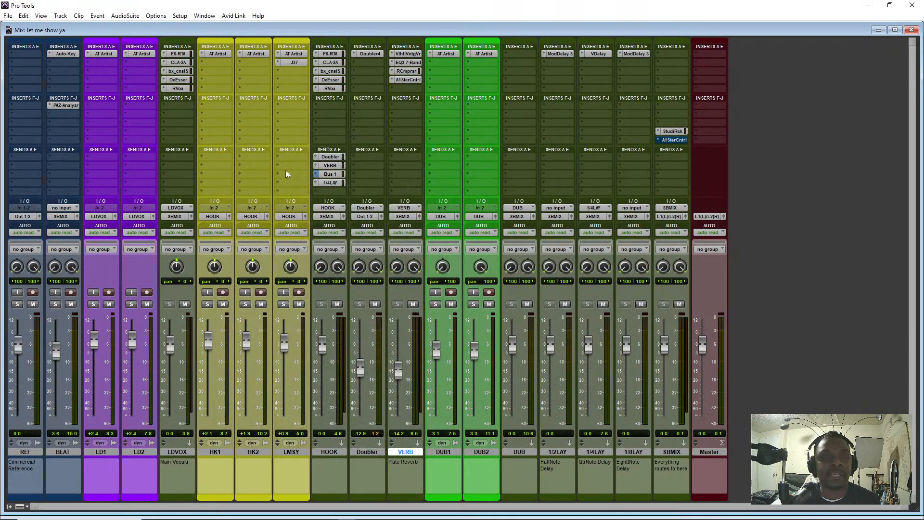
# Insert the multichannel ValhallaVintageVerb reverb in the HOOK track's insert slot F
pyautogui.click(324, 110)
pyautogui.moveTo(366, 132)
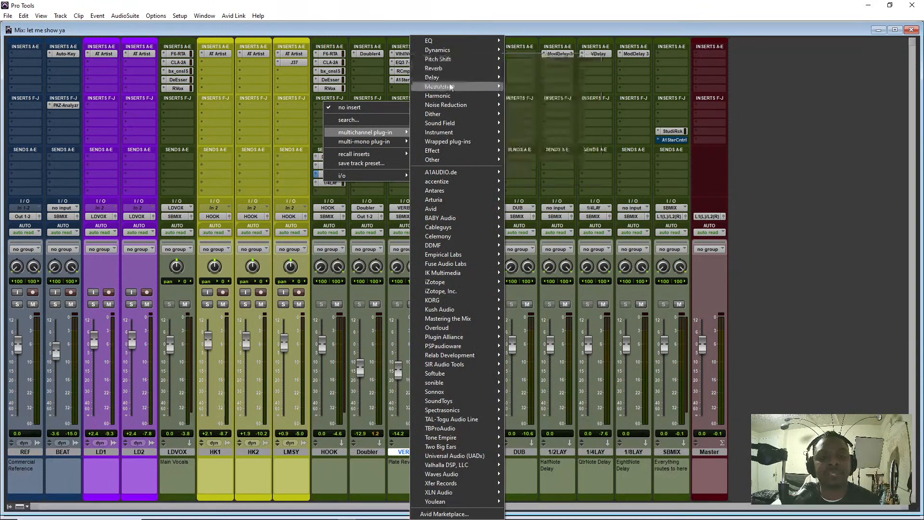
pyautogui.moveTo(440, 68)
pyautogui.click(556, 290)
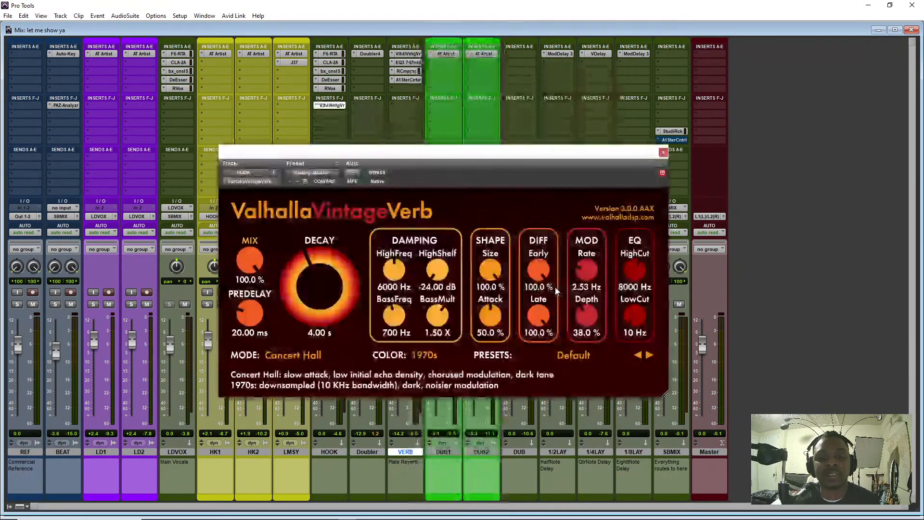
# Set the HOOK track's ValhallaVintageVerb colour to NOW and its reverb mode to Ambience, leaving the preset at Default
pyautogui.click(422, 355)
pyautogui.click(424, 393)
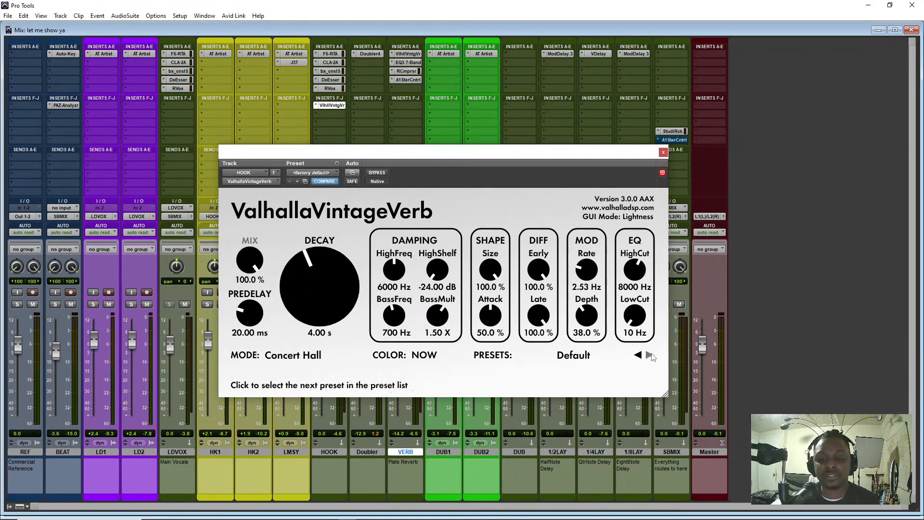
pyautogui.click(587, 357)
pyautogui.click(513, 378)
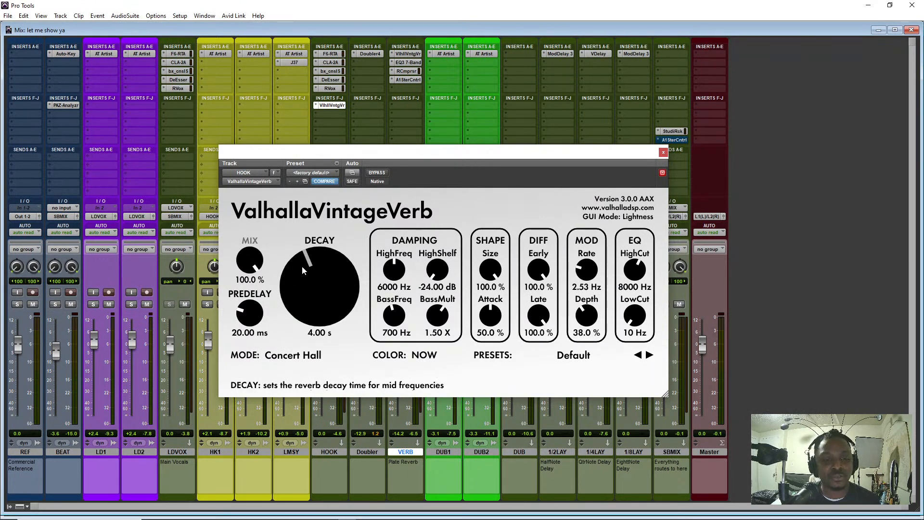
pyautogui.click(292, 355)
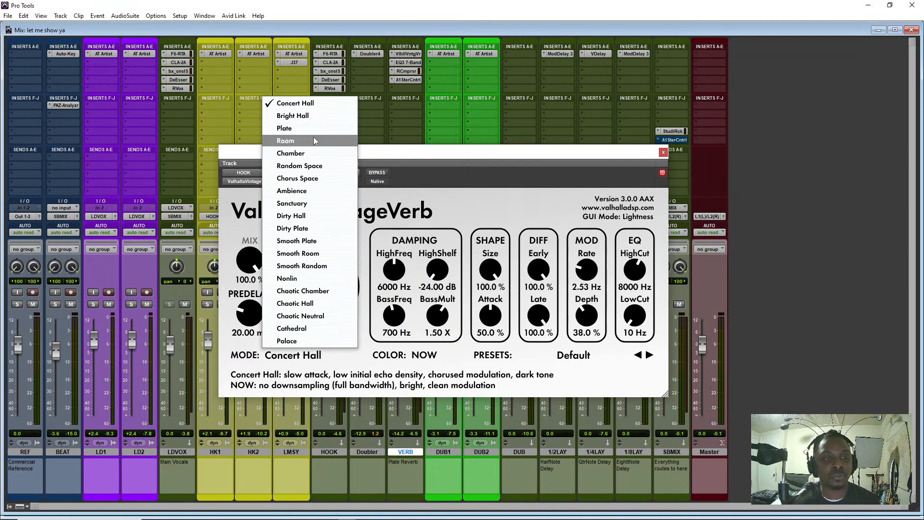
pyautogui.click(308, 192)
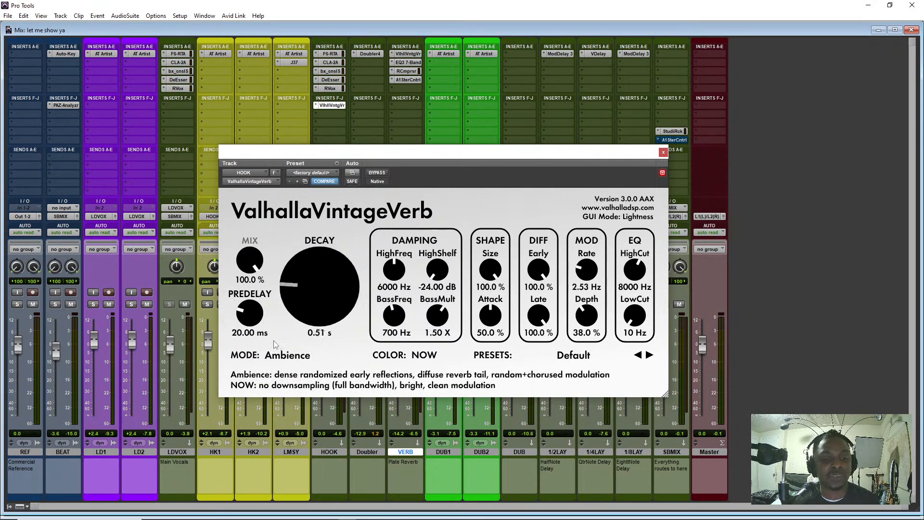
# Try decay times of 0.58 s and 0.56 s on the Ambience reverb
pyautogui.moveTo(297, 316); pyautogui.dragTo(297, 309)
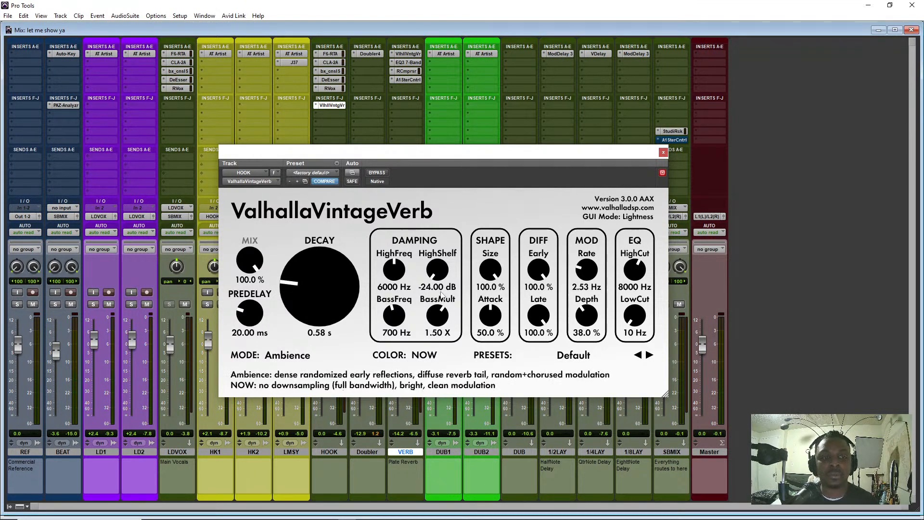
pyautogui.moveTo(322, 288); pyautogui.dragTo(317, 288)
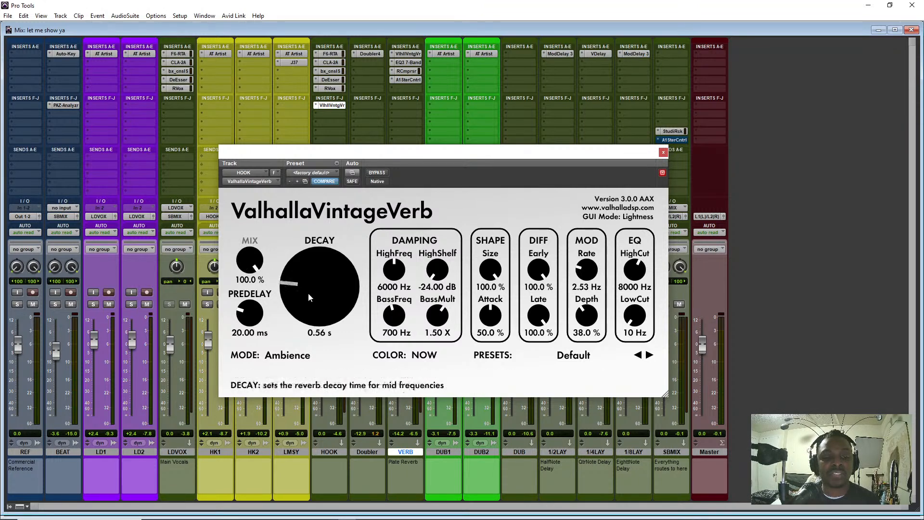
pyautogui.scroll(-1, 307, 294)
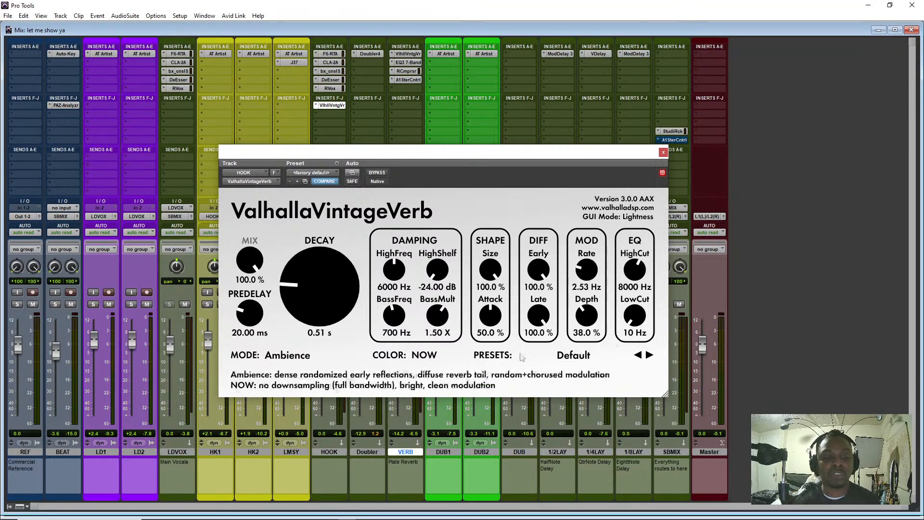
# Play the session and set the reverb's Size to 24.4%, EQ HighCut to 4210 Hz and LowCut to 270 Hz
pyautogui.moveTo(637, 314); pyautogui.dragTo(634, 281)
pyautogui.press('space')
pyautogui.moveTo(491, 278); pyautogui.dragTo(479, 337)
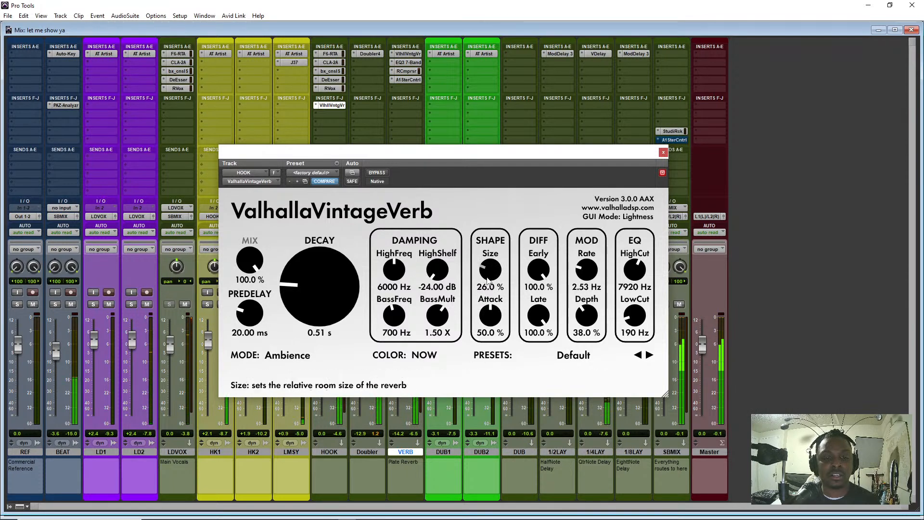
pyautogui.moveTo(487, 278); pyautogui.dragTo(487, 280)
pyautogui.moveTo(629, 271)
pyautogui.mouseDown()
pyautogui.moveTo(626, 301)
pyautogui.moveTo(636, 270)
pyautogui.mouseUp()
pyautogui.moveTo(634, 316); pyautogui.dragTo(635, 313)
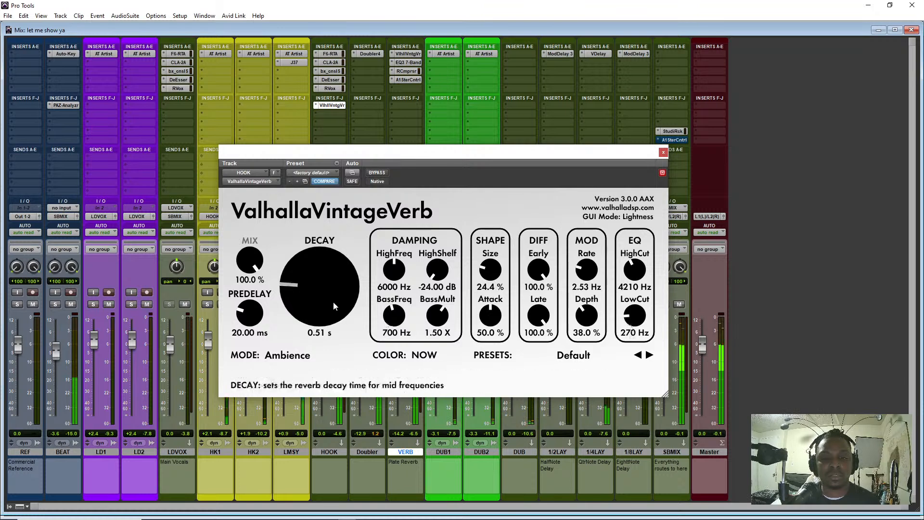
# Set the reverb's decay to 0.58 s and predelay to 8.62 ms, comparing Room mode before returning to Ambience
pyautogui.moveTo(331, 308); pyautogui.dragTo(331, 303)
pyautogui.moveTo(250, 321); pyautogui.dragTo(251, 327)
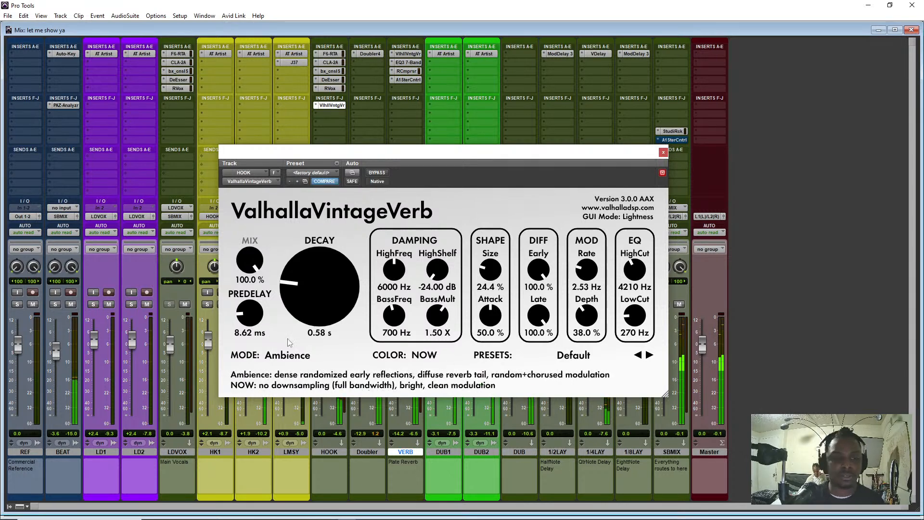
pyautogui.click(288, 355)
pyautogui.click(337, 143)
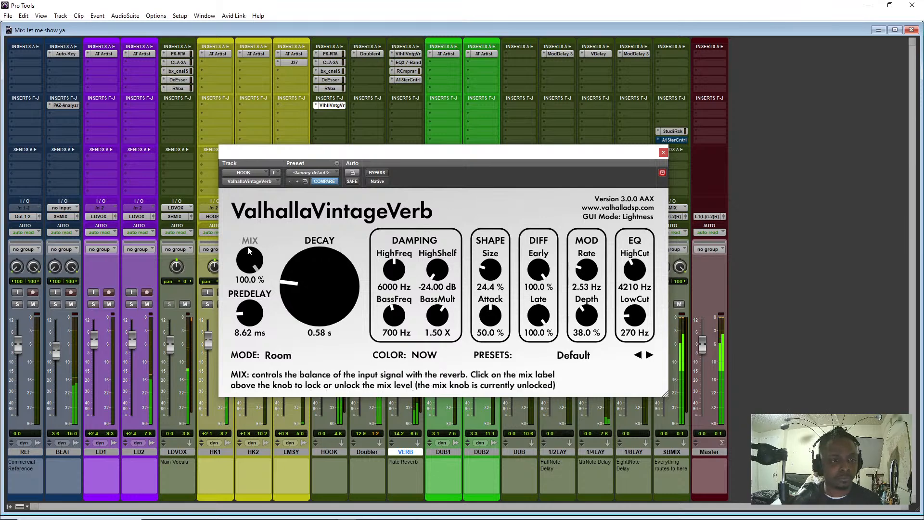
pyautogui.click(283, 358)
pyautogui.click(305, 196)
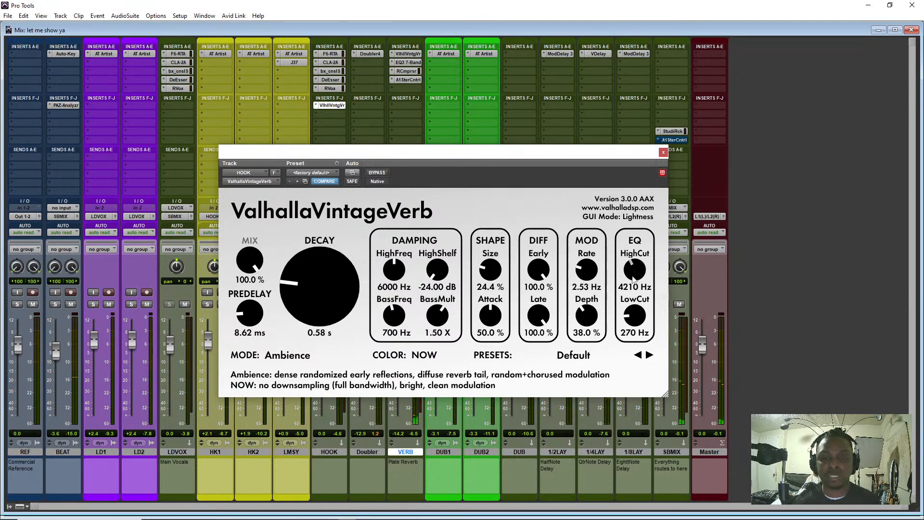
# Lower the Ambience reverb's mix to 9.6% and close the plug-in window
pyautogui.moveTo(249, 262); pyautogui.dragTo(245, 378)
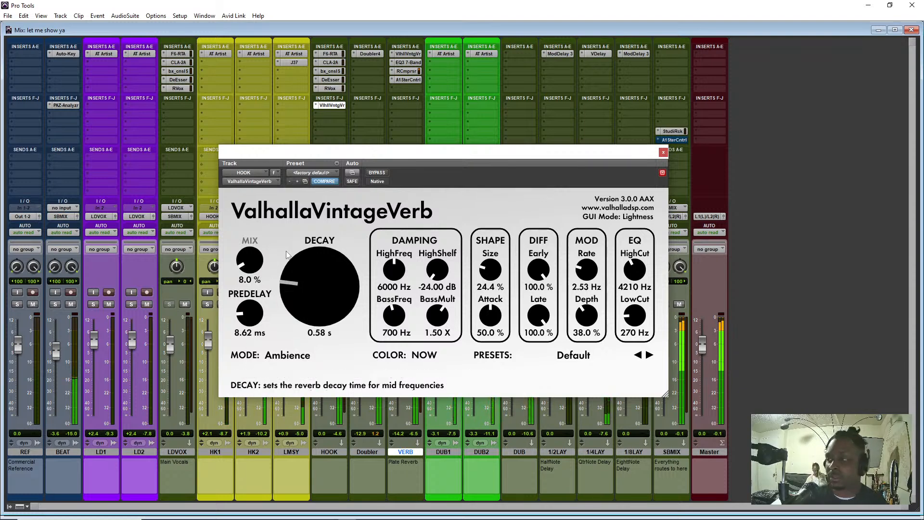
pyautogui.moveTo(253, 261); pyautogui.dragTo(253, 260)
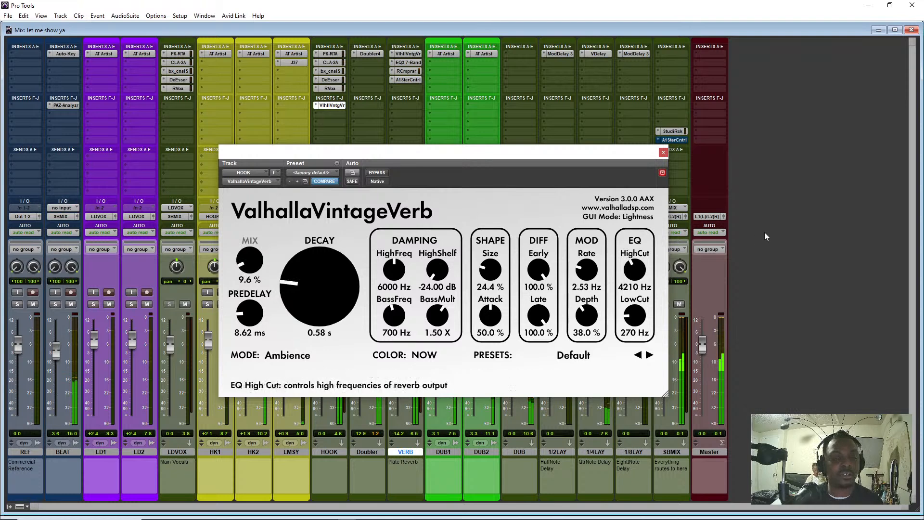
pyautogui.click(664, 153)
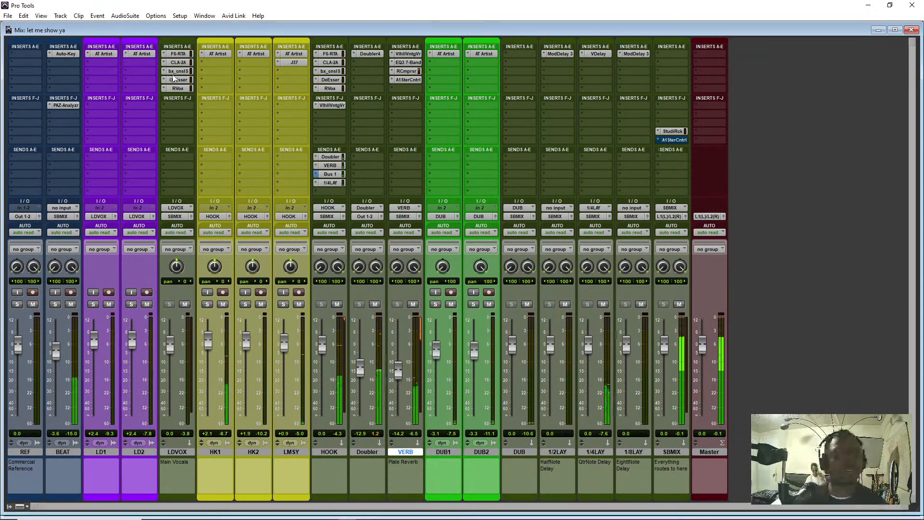
# Insert the mono J37 tape plug-in in the HK1 track's insert slot B and adjust its input level
pyautogui.click(213, 63)
pyautogui.moveTo(242, 89)
pyautogui.moveTo(319, 125)
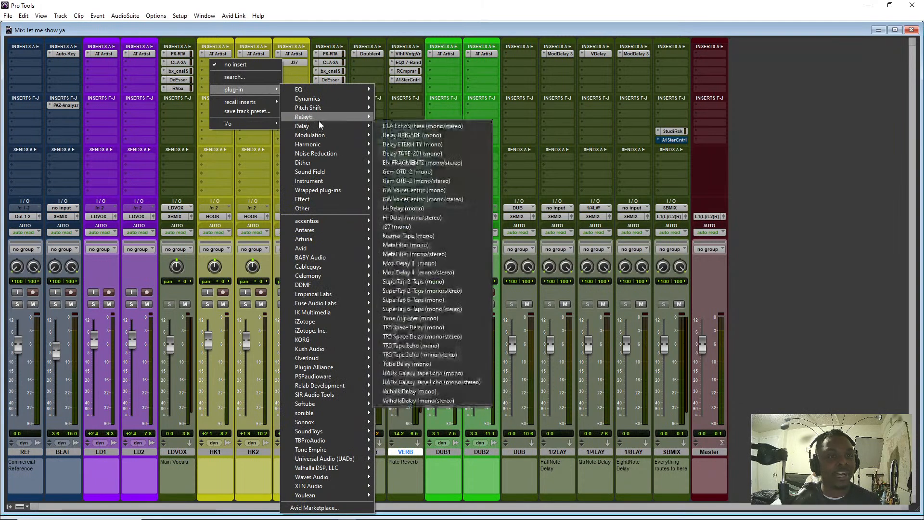
pyautogui.click(397, 227)
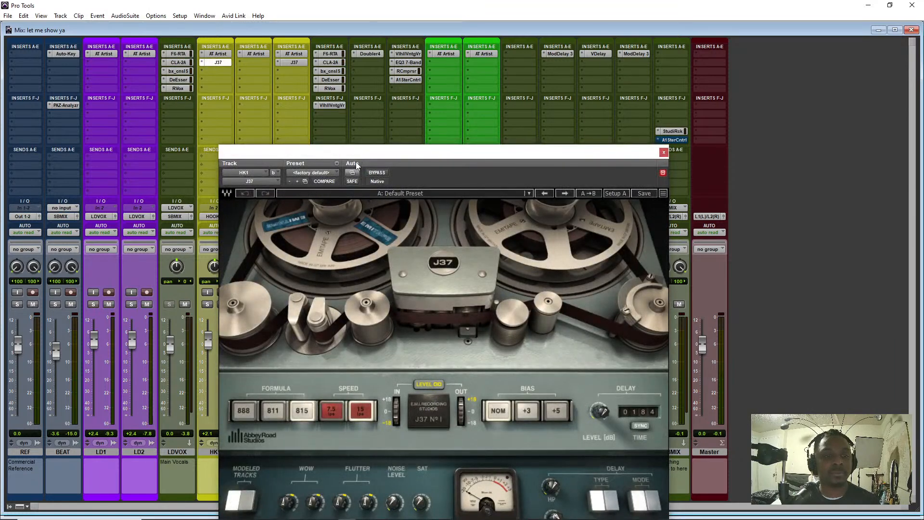
pyautogui.moveTo(357, 166); pyautogui.dragTo(437, 84)
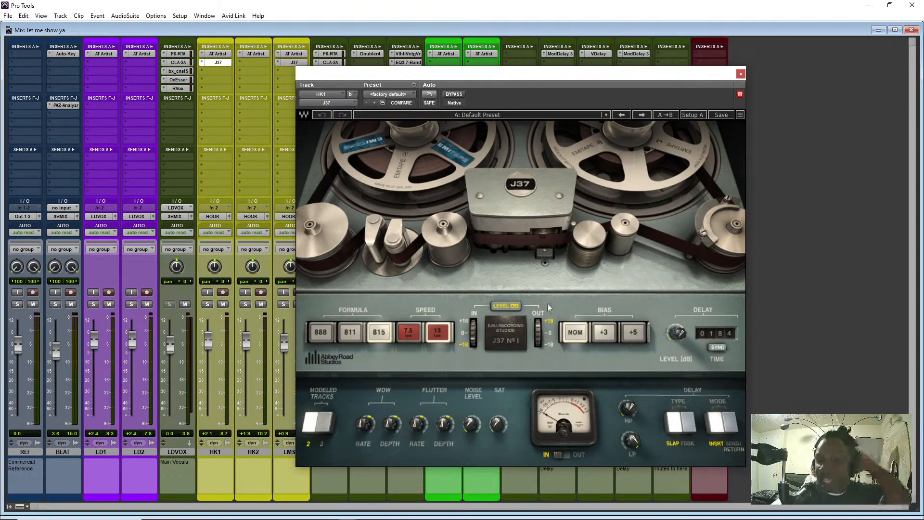
pyautogui.moveTo(474, 337); pyautogui.dragTo(474, 334)
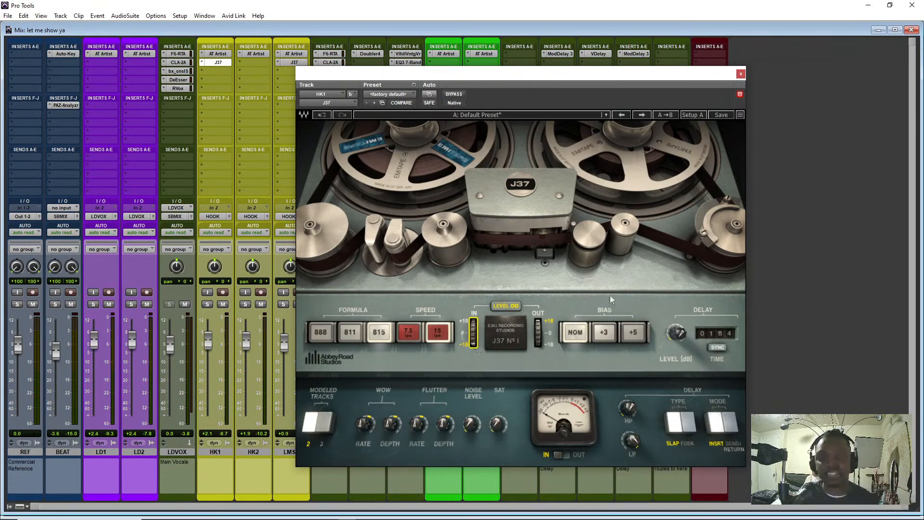
pyautogui.moveTo(682, 337)
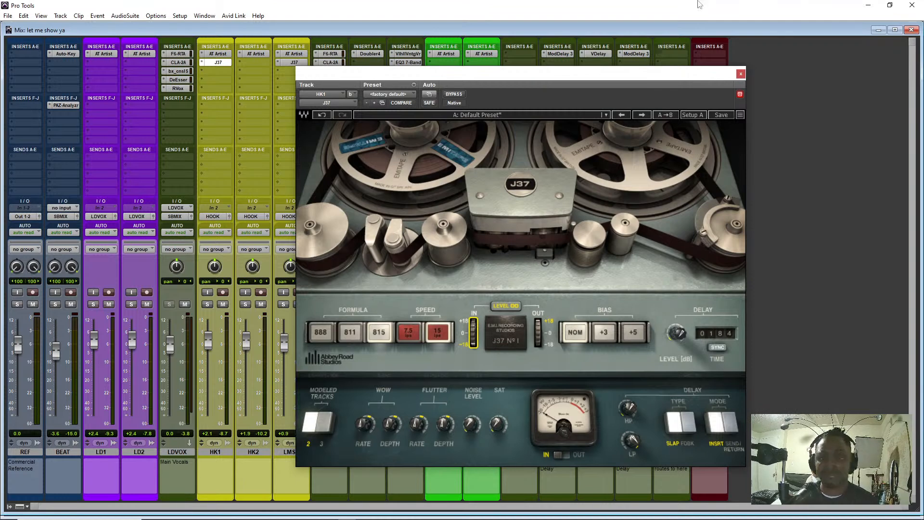
# Check the 1/4LAY track's ValhallaDelay settings, then reopen HK1's J37 plug-in
pyautogui.click(599, 54)
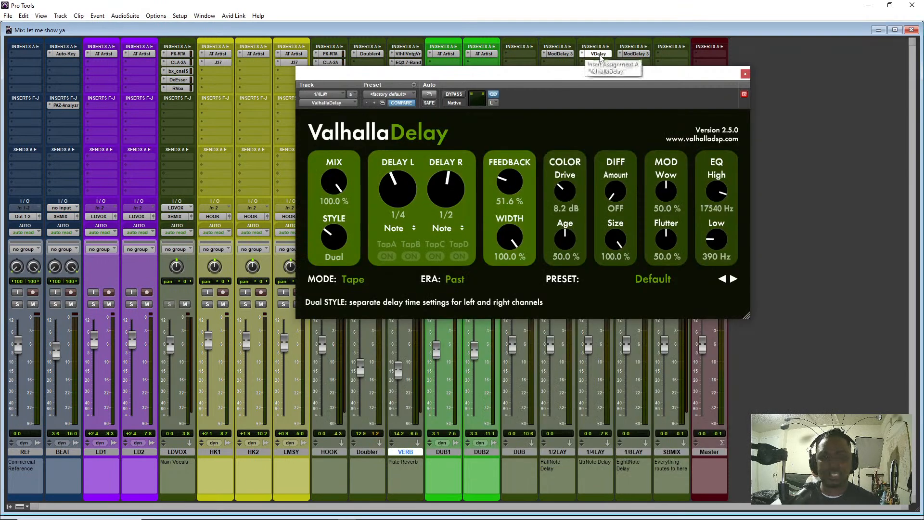
pyautogui.click(745, 72)
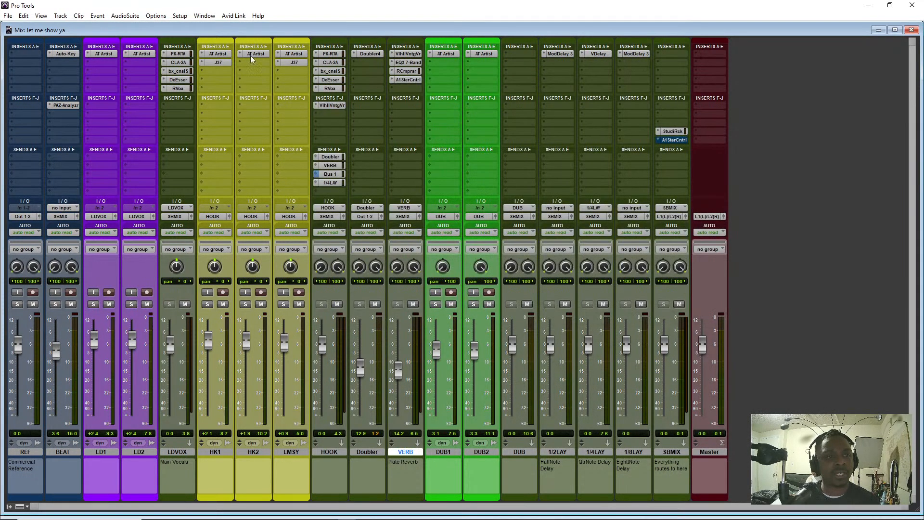
pyautogui.click(218, 63)
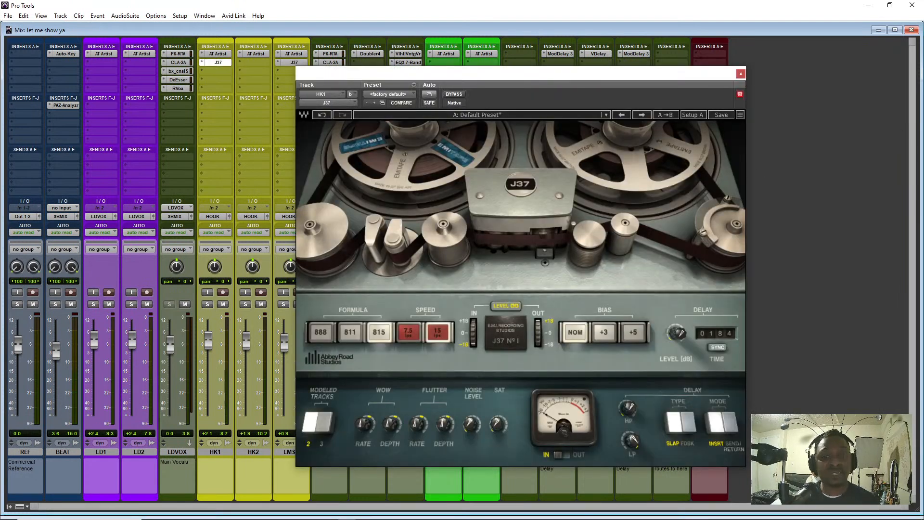
# Try J37 delay levels around -11.6 dB on the HK1 track while playing the session
pyautogui.moveTo(684, 318)
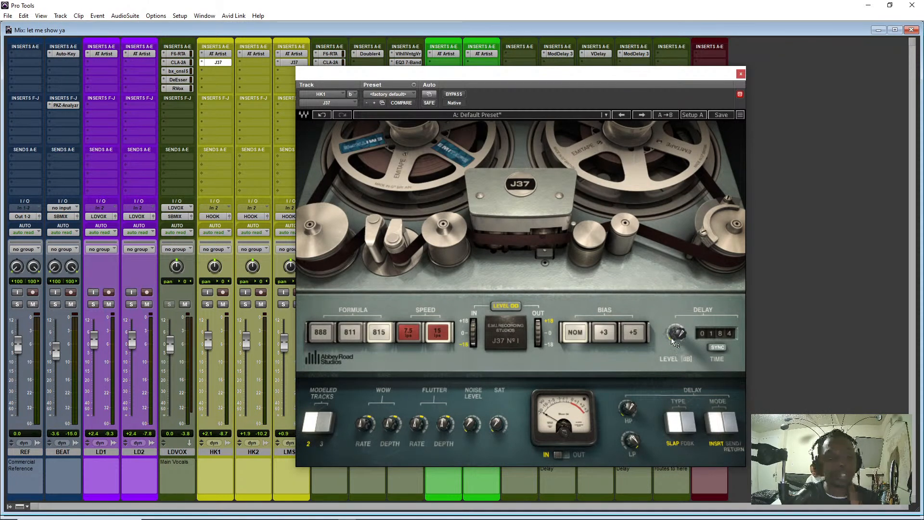
pyautogui.moveTo(677, 333); pyautogui.dragTo(678, 310)
pyautogui.press('space')
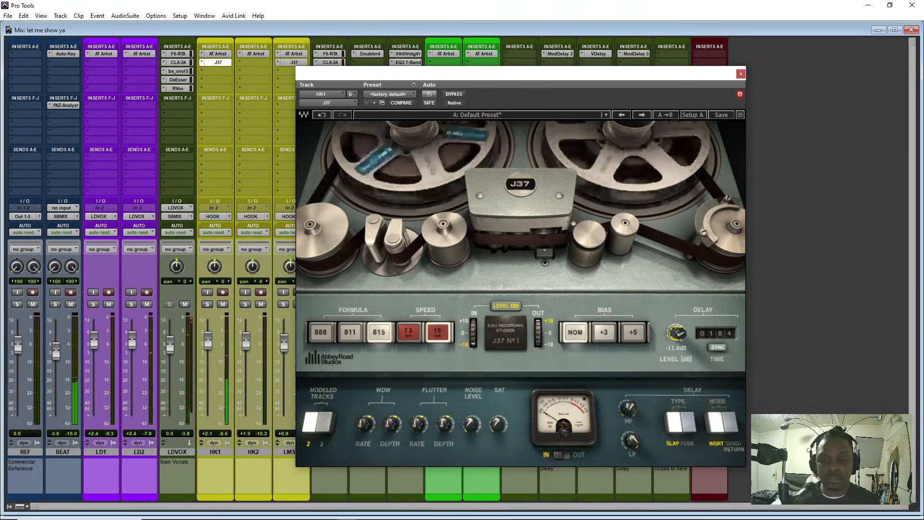
pyautogui.moveTo(678, 311); pyautogui.dragTo(678, 316)
pyautogui.press('space')
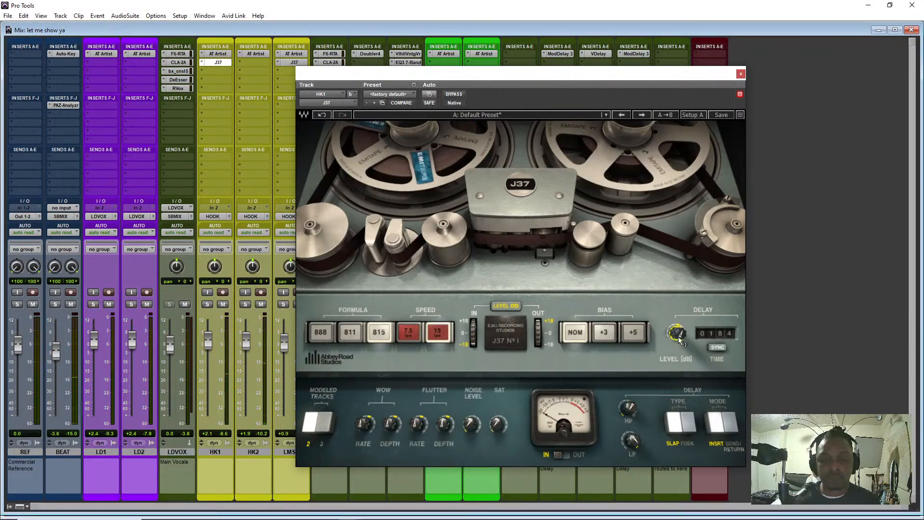
# Replace the J37 in HK1's insert slot B with the mono/stereo H-Delay
pyautogui.click(207, 63)
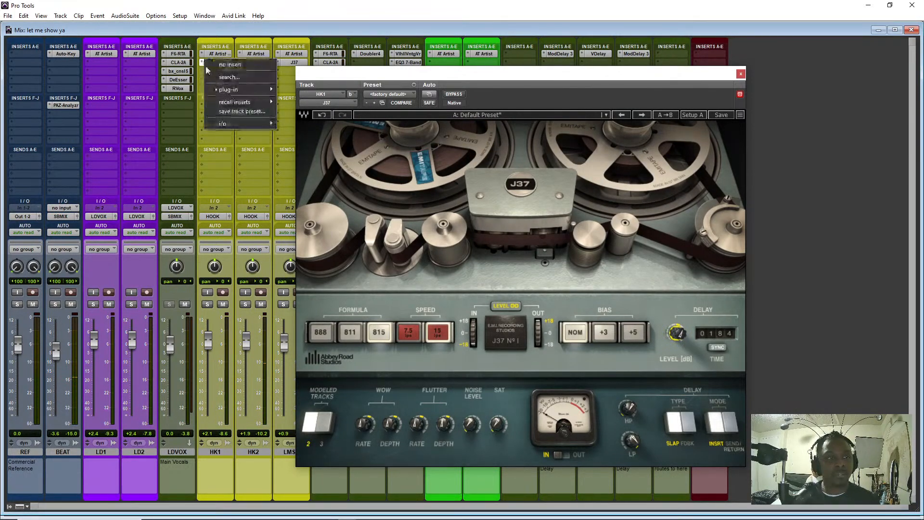
pyautogui.moveTo(239, 89)
pyautogui.moveTo(311, 127)
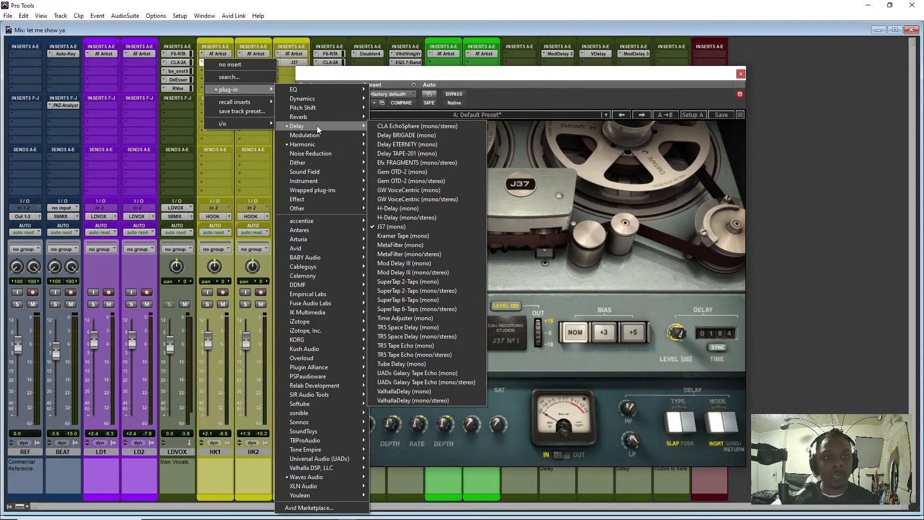
pyautogui.click(443, 217)
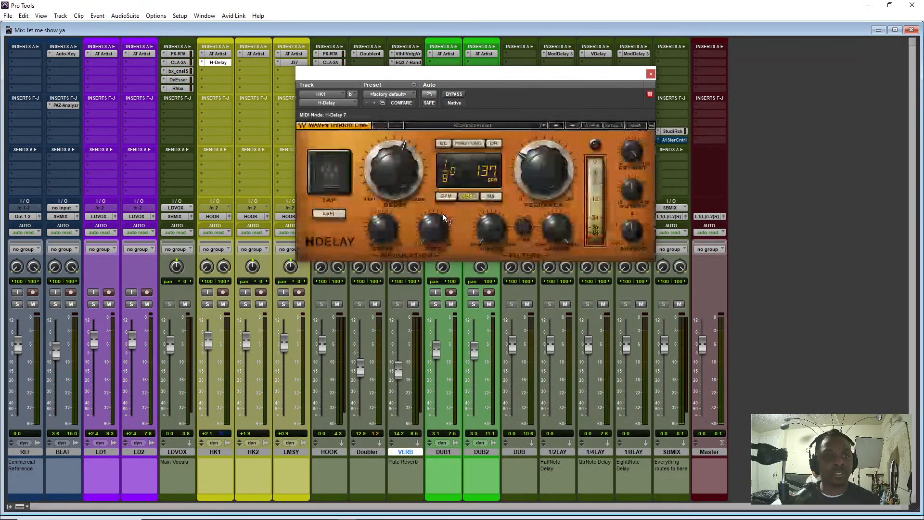
# Set the H-Delay's delay time to a 1/16 note and adjust its Analog, HiPass and LoPass controls
pyautogui.moveTo(632, 231); pyautogui.dragTo(628, 239)
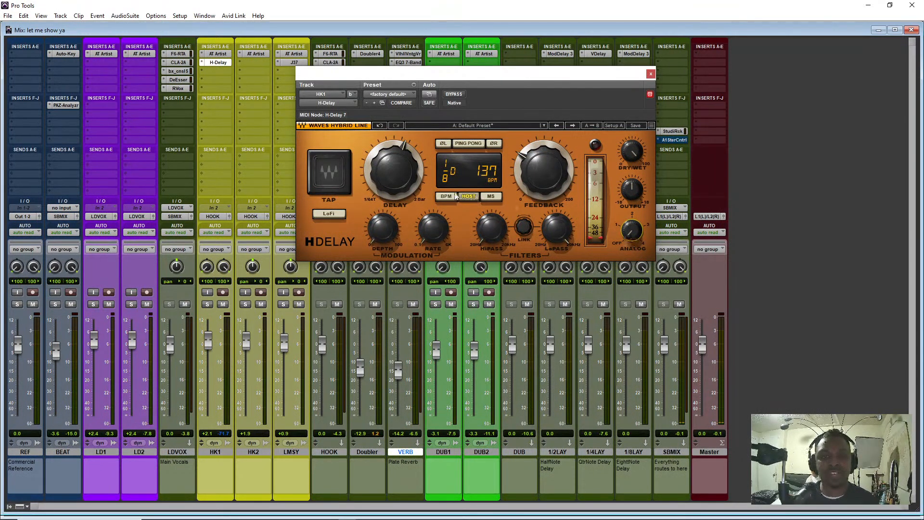
pyautogui.moveTo(394, 181)
pyautogui.mouseDown()
pyautogui.moveTo(394, 162)
pyautogui.moveTo(394, 172)
pyautogui.mouseUp()
pyautogui.moveTo(491, 228); pyautogui.dragTo(491, 223)
pyautogui.moveTo(557, 228); pyautogui.dragTo(557, 236)
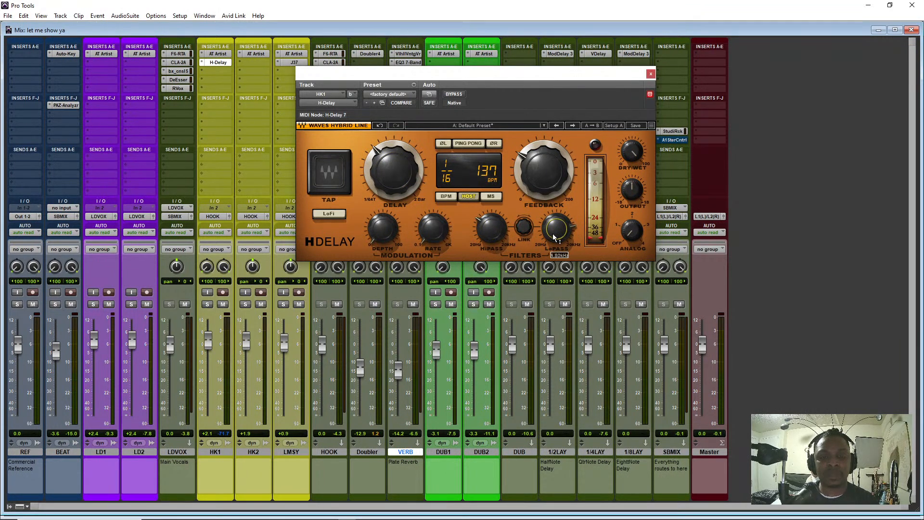
pyautogui.moveTo(554, 229); pyautogui.dragTo(554, 230)
pyautogui.moveTo(491, 229); pyautogui.dragTo(491, 230)
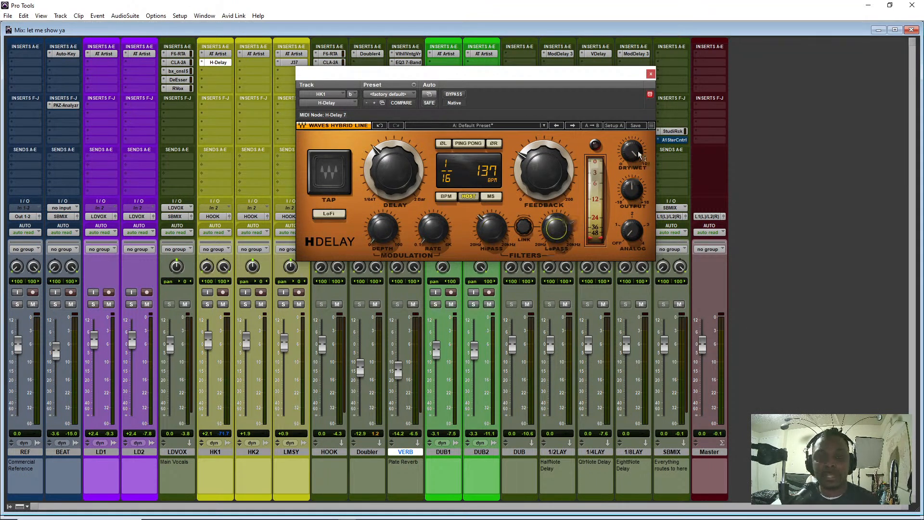
# Enable ping pong on HK1's H-Delay, close its window and reopen it for playback
pyautogui.moveTo(640, 155)
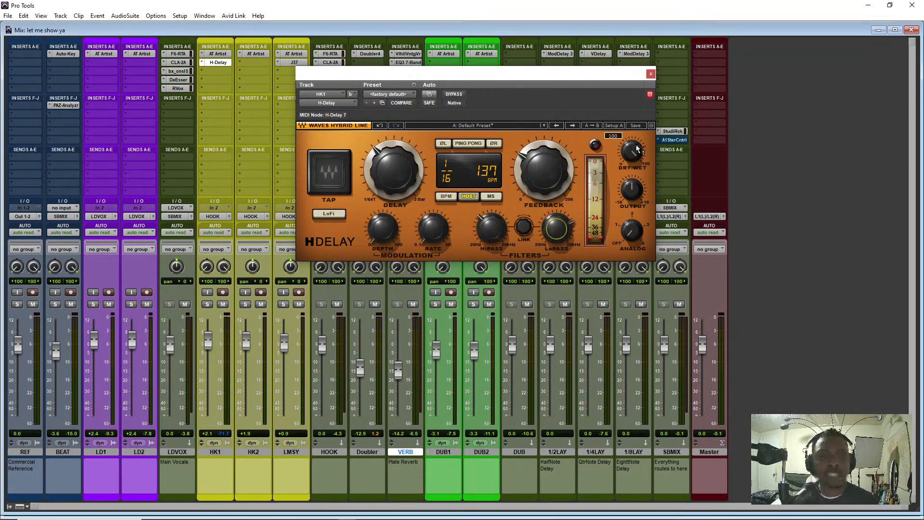
pyautogui.click(473, 145)
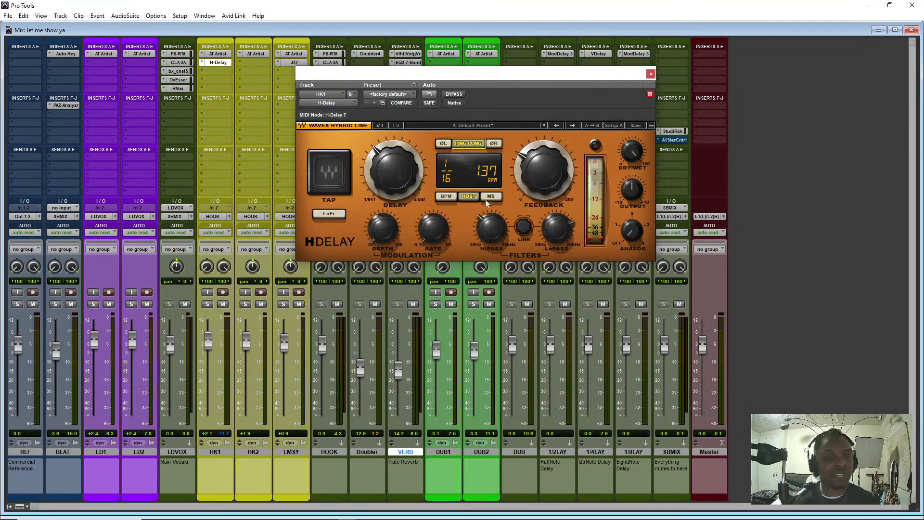
pyautogui.click(651, 73)
pyautogui.click(218, 63)
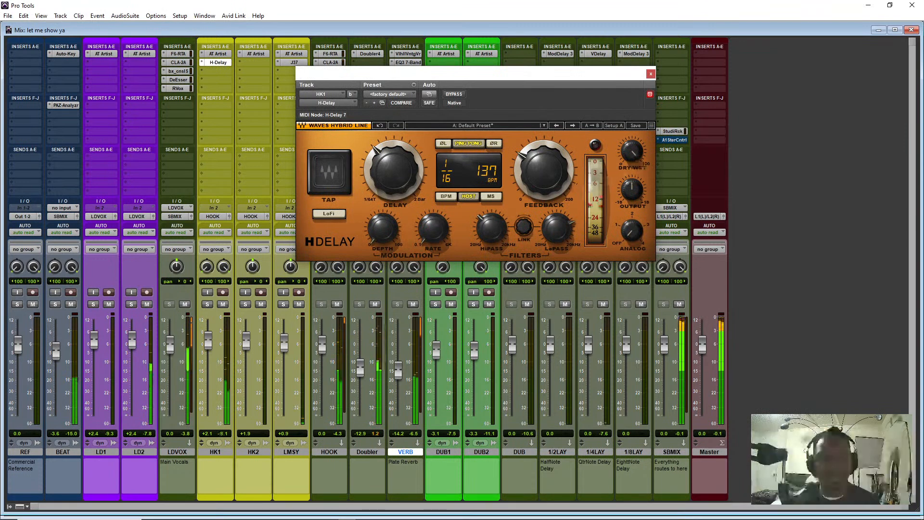
# Adjust the dry/wet mix and filters and lower the feedback on HK1's H-Delay
pyautogui.moveTo(629, 154); pyautogui.dragTo(628, 160)
pyautogui.moveTo(557, 229)
pyautogui.mouseDown()
pyautogui.moveTo(557, 243)
pyautogui.moveTo(556, 232)
pyautogui.mouseUp()
pyautogui.click(491, 229)
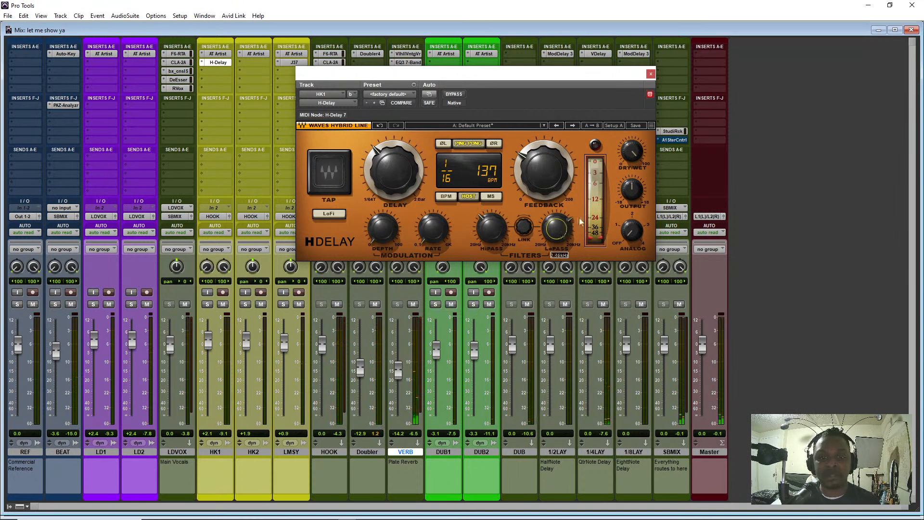
pyautogui.moveTo(541, 177); pyautogui.dragTo(540, 204)
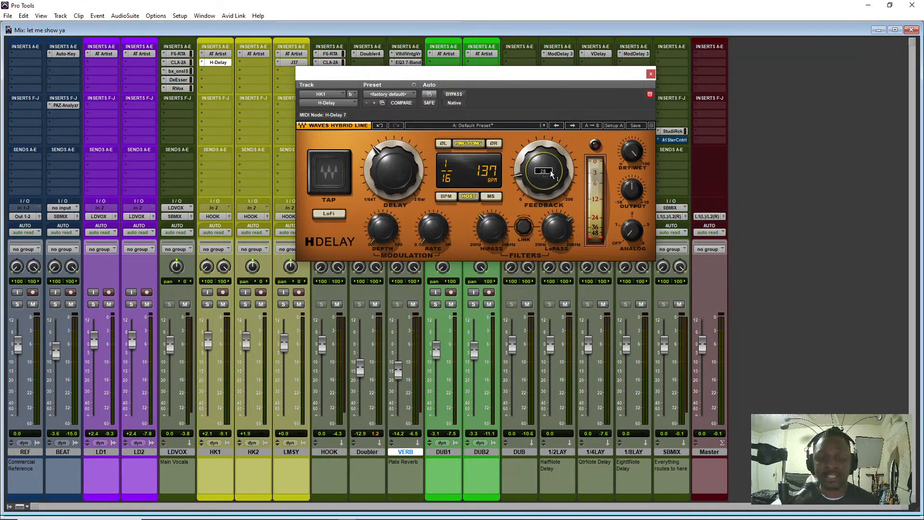
# Lower the dry/wet mix of HK1's H-Delay to about 12, raise HK2's volume to +2.5 dB and close the plug-in window
pyautogui.moveTo(635, 152); pyautogui.dragTo(634, 154)
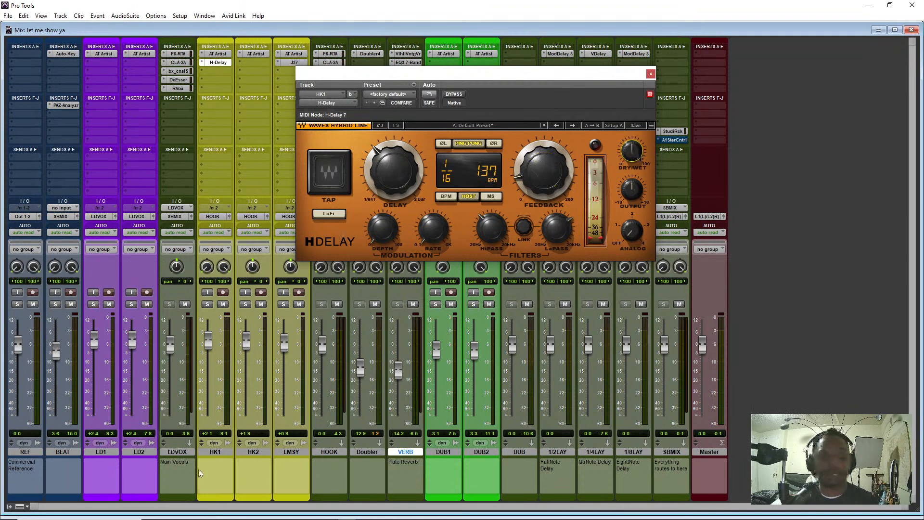
pyautogui.moveTo(632, 149); pyautogui.dragTo(632, 165)
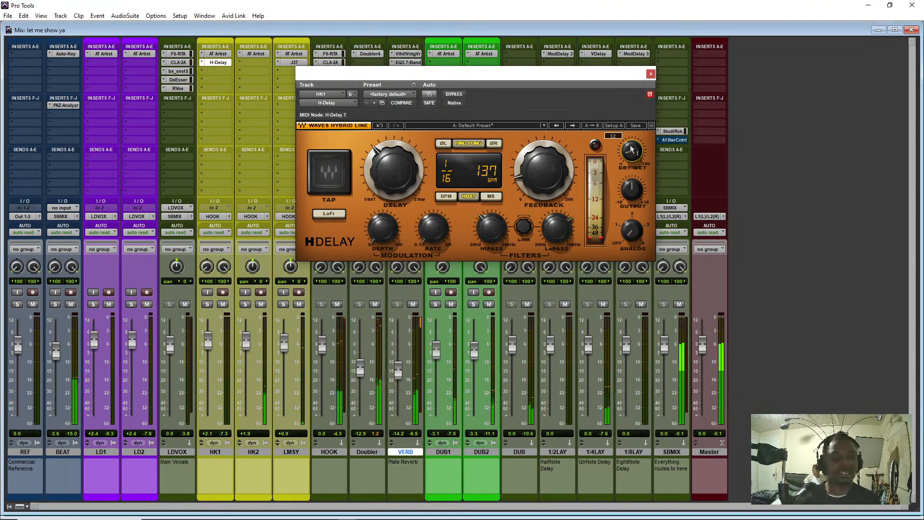
pyautogui.moveTo(247, 343); pyautogui.dragTo(249, 339)
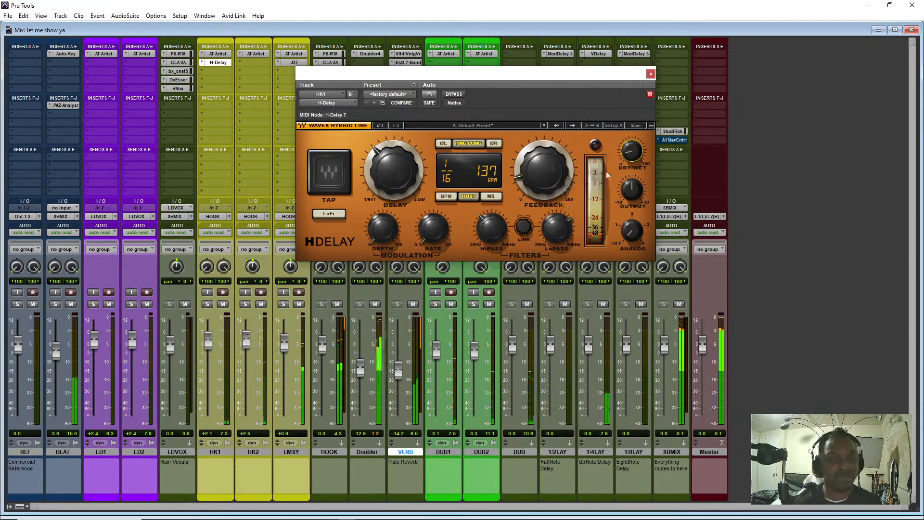
pyautogui.click(626, 158)
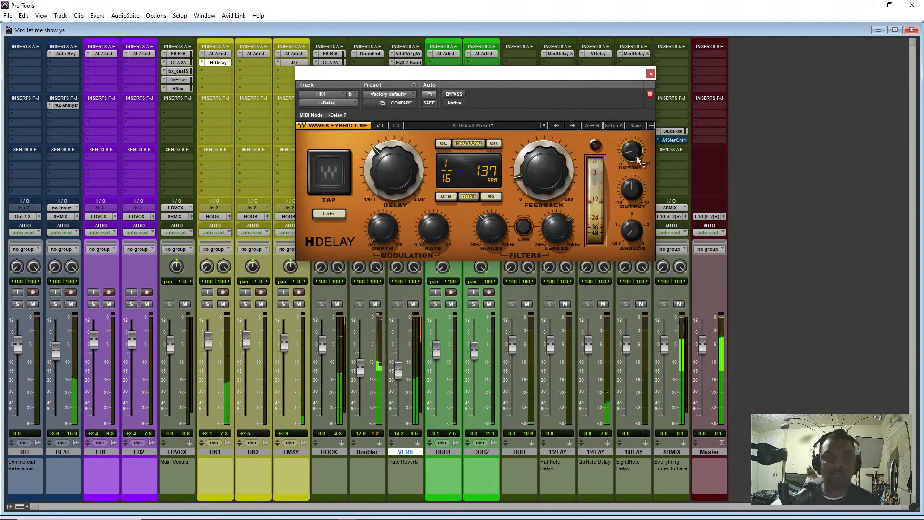
pyautogui.click(650, 74)
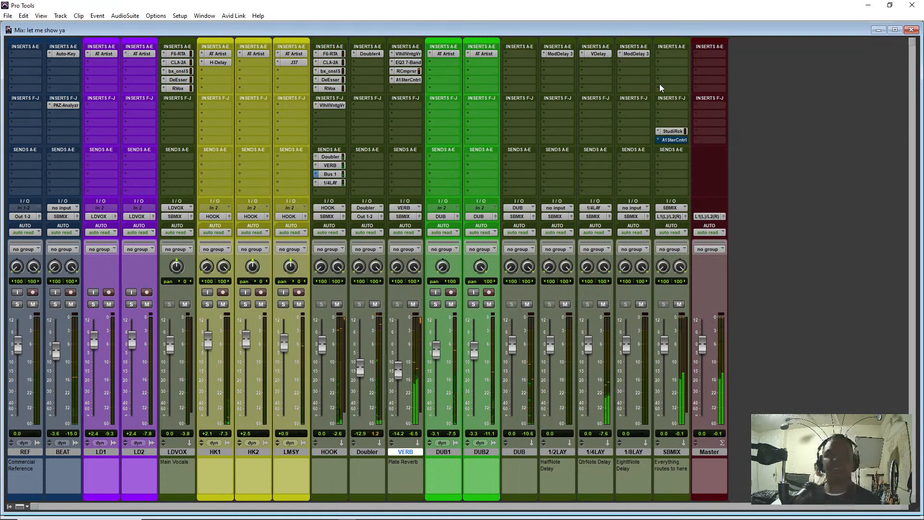
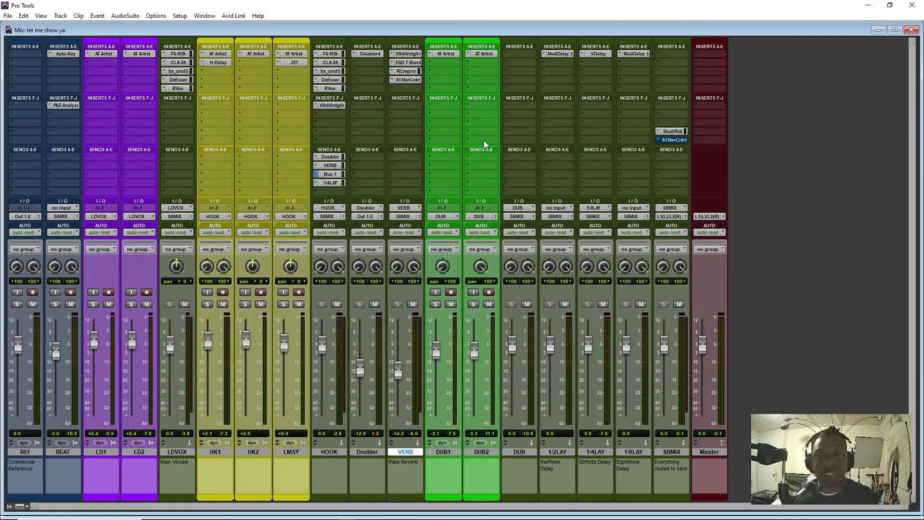
# Review the H-Delay settings on HK1 and the ValhallaVintageVerb settings on the HOOK bus, closing each plug-in window
pyautogui.click(218, 62)
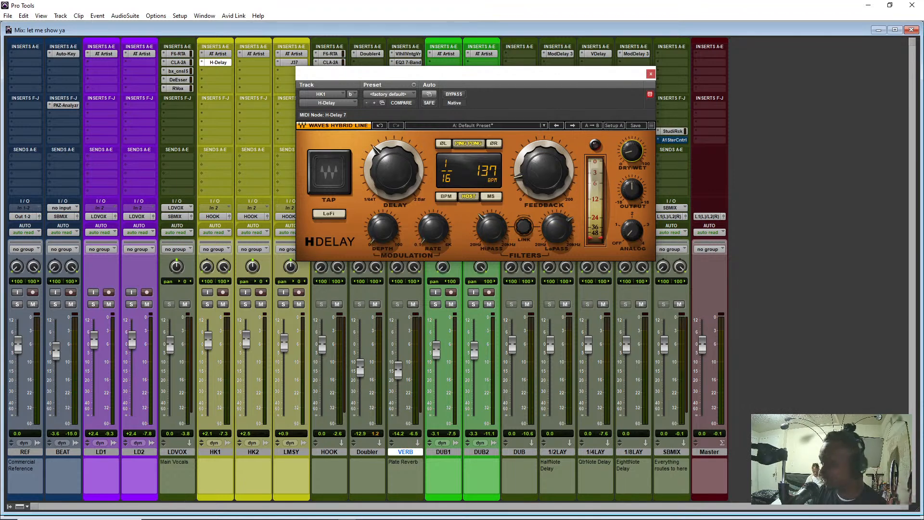
pyautogui.click(651, 74)
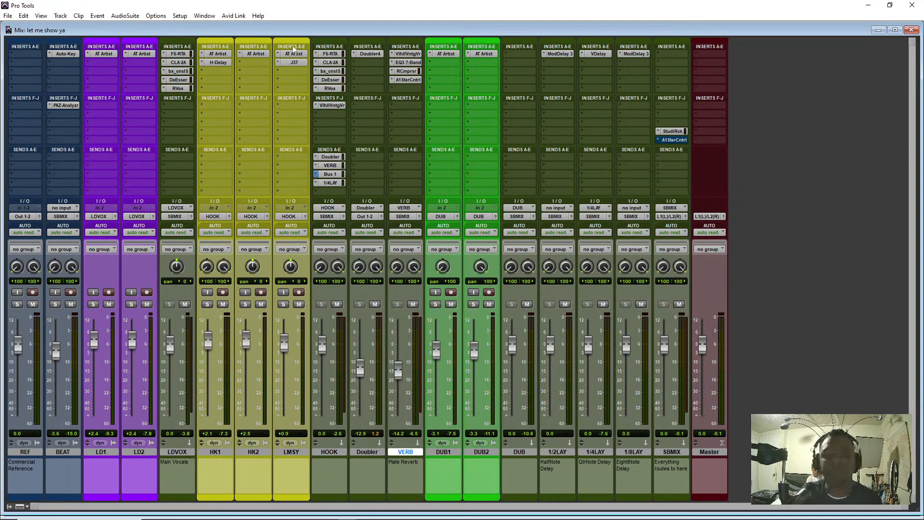
pyautogui.click(340, 105)
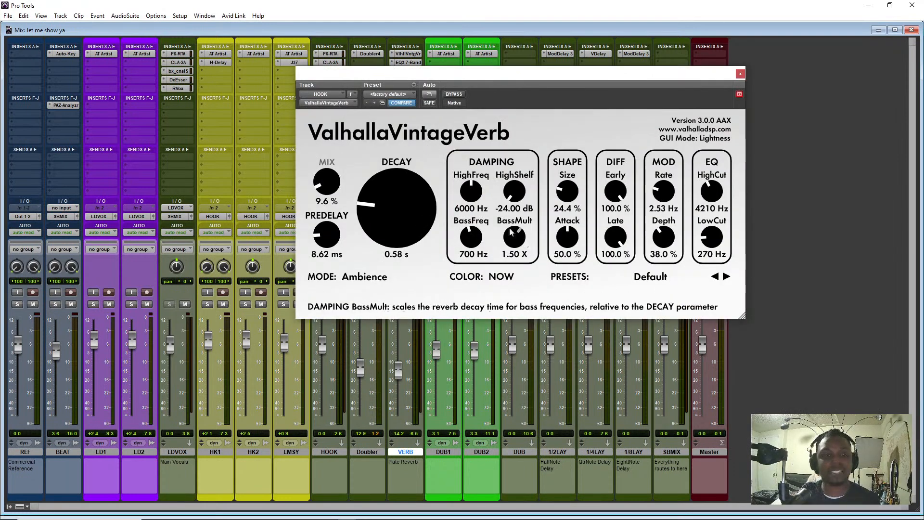
pyautogui.moveTo(596, 79); pyautogui.dragTo(670, 100)
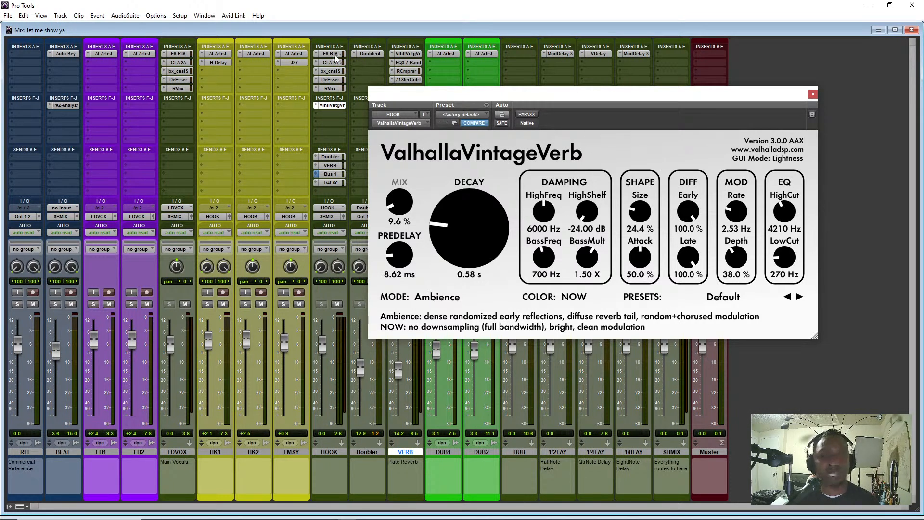
pyautogui.click(813, 95)
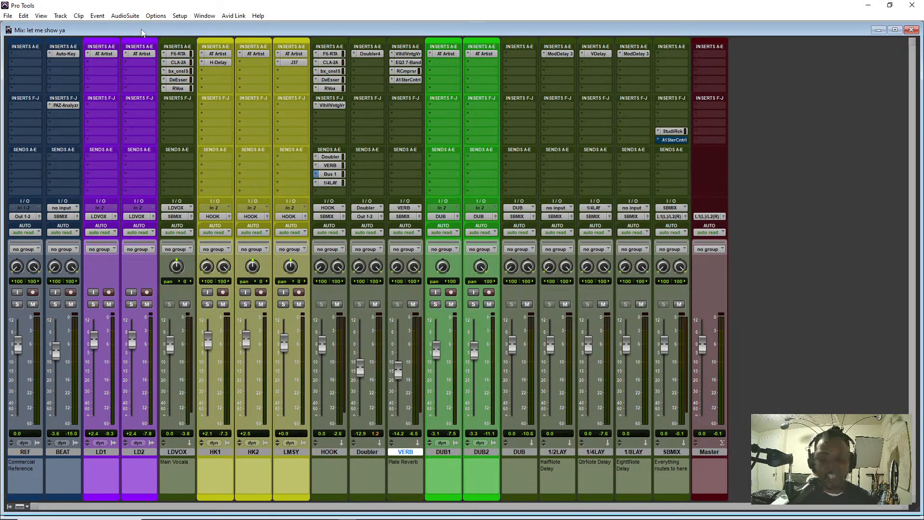
# Look over the session's tracks and clips in the Edit window and return to the Mix window
pyautogui.hotkey('ctrl', '=')
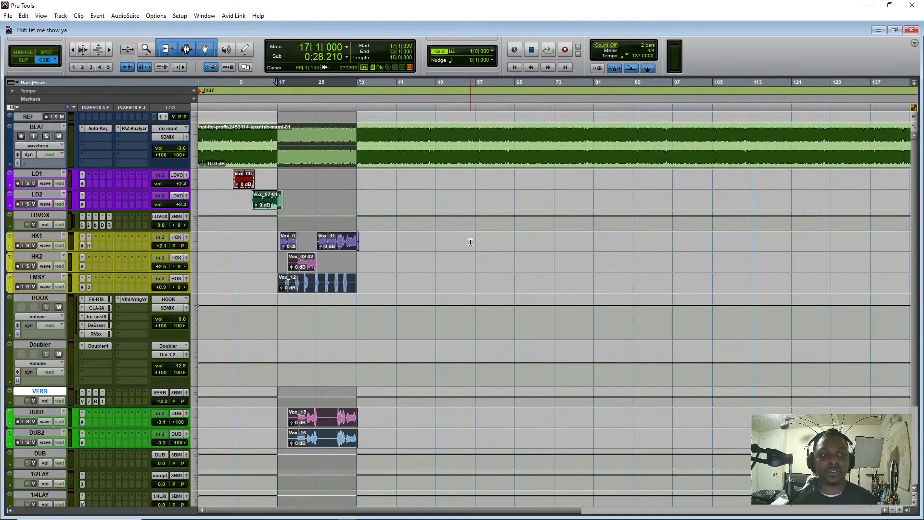
pyautogui.scroll(-3, 278, 245)
pyautogui.scroll(3, 310, 231)
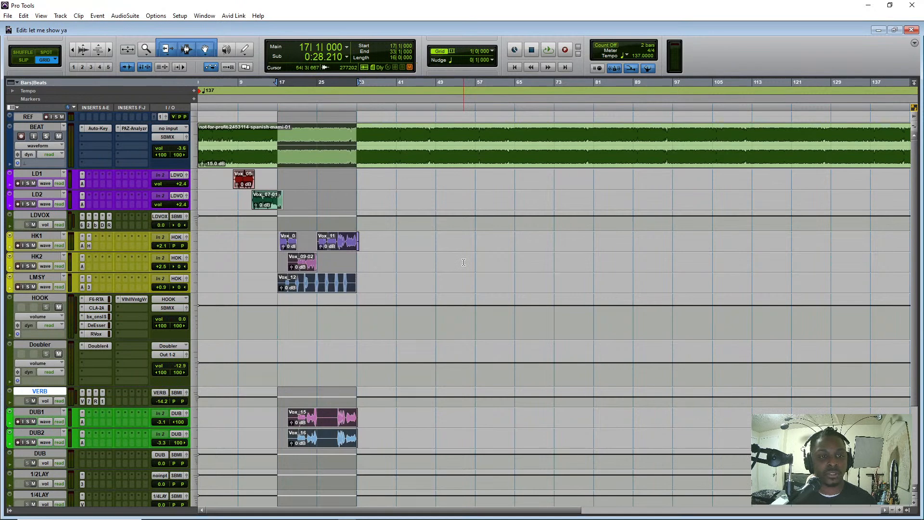
pyautogui.hotkey('ctrl', '=')
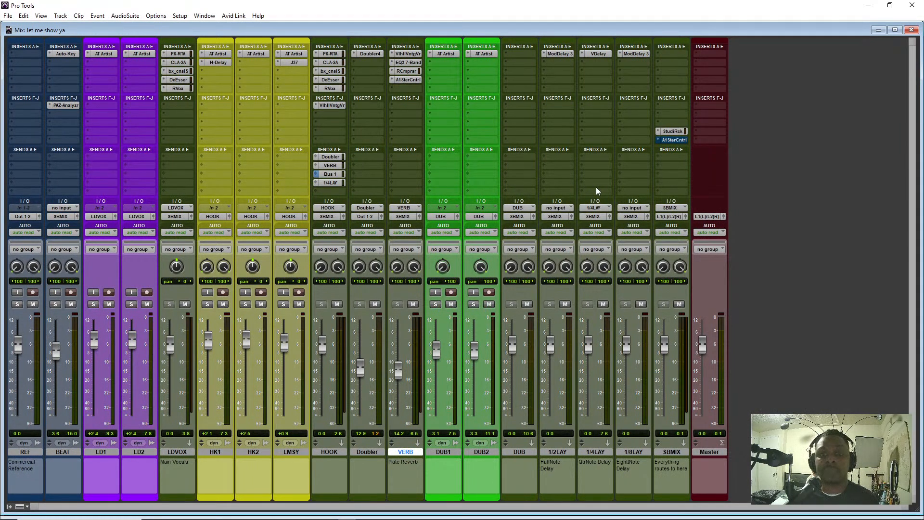
pyautogui.hotkey('alt', 'Tab')
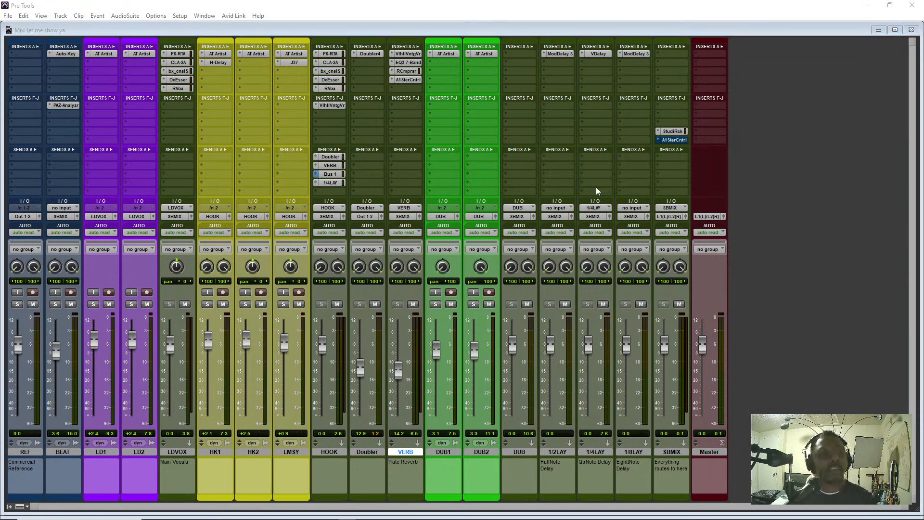
pyautogui.click(608, 38)
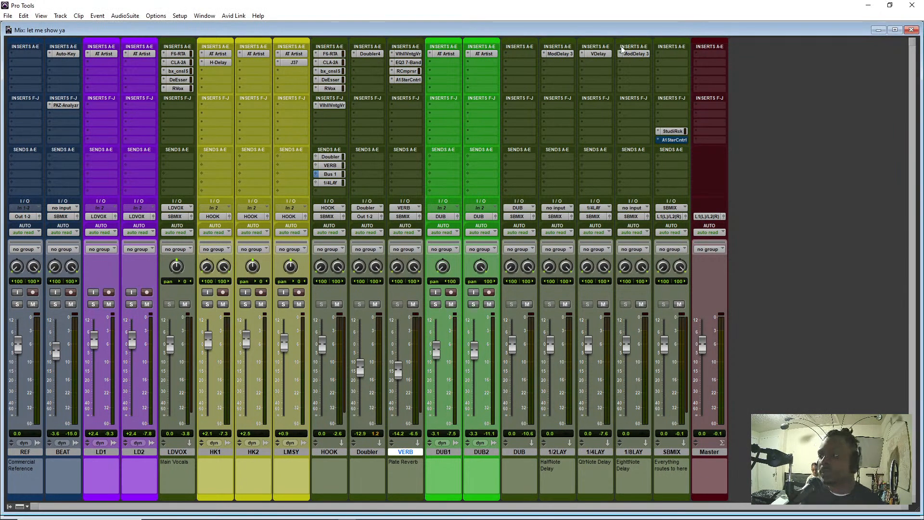